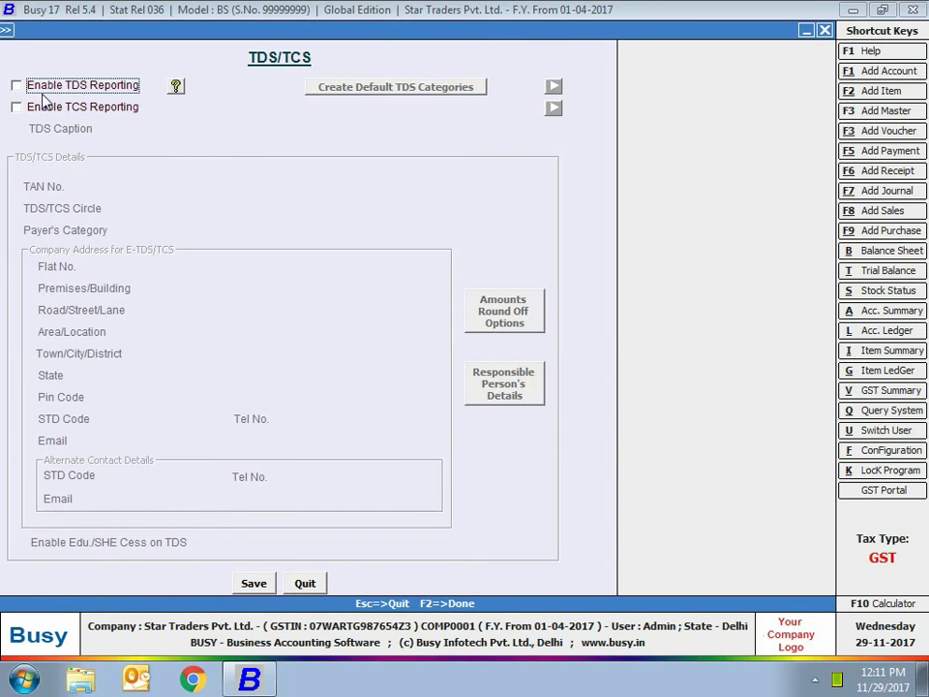
Enable TDS reporting and enter the company's TAN, circle W and Domestic Company payer category
click(45, 86)
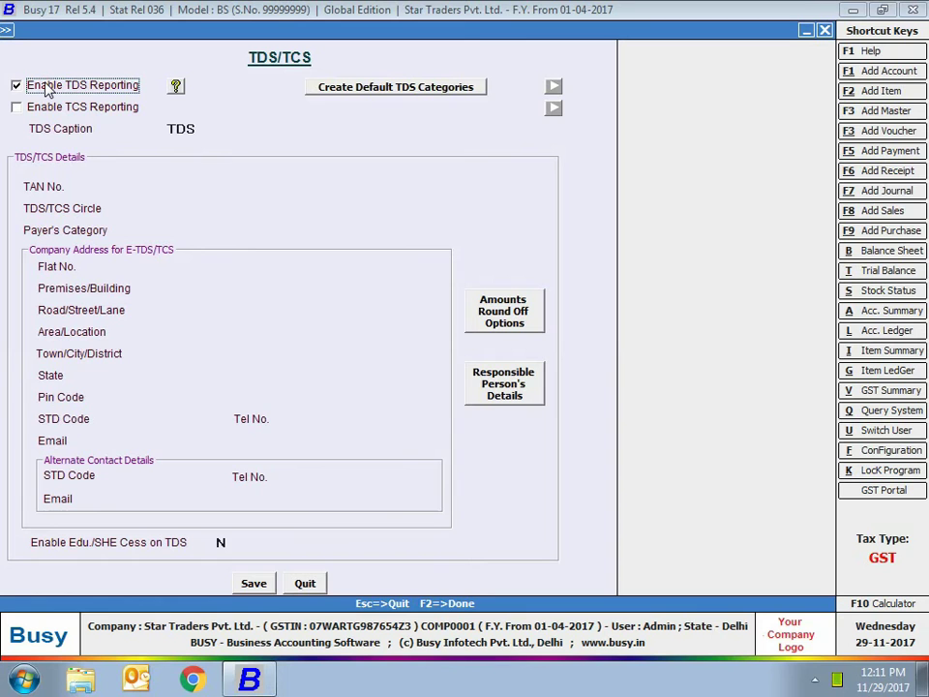
key(Return)
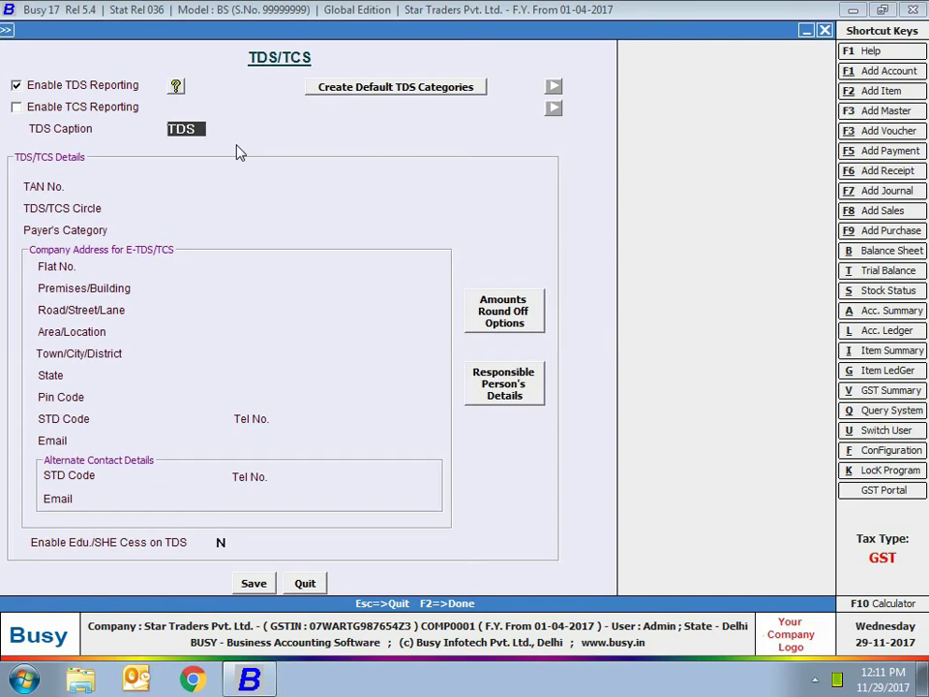
click(136, 187)
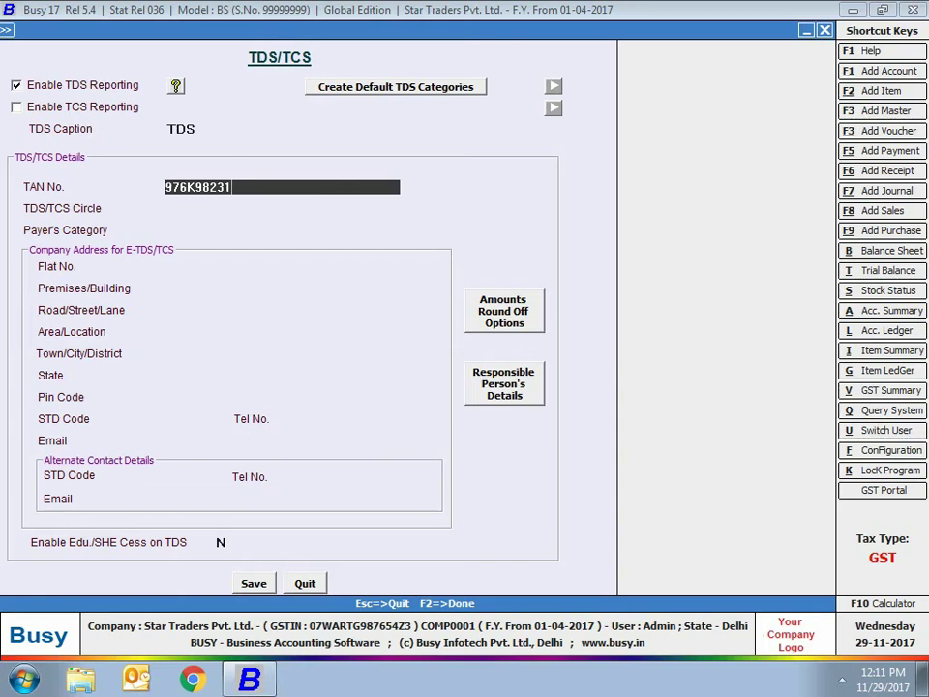
key(Return)
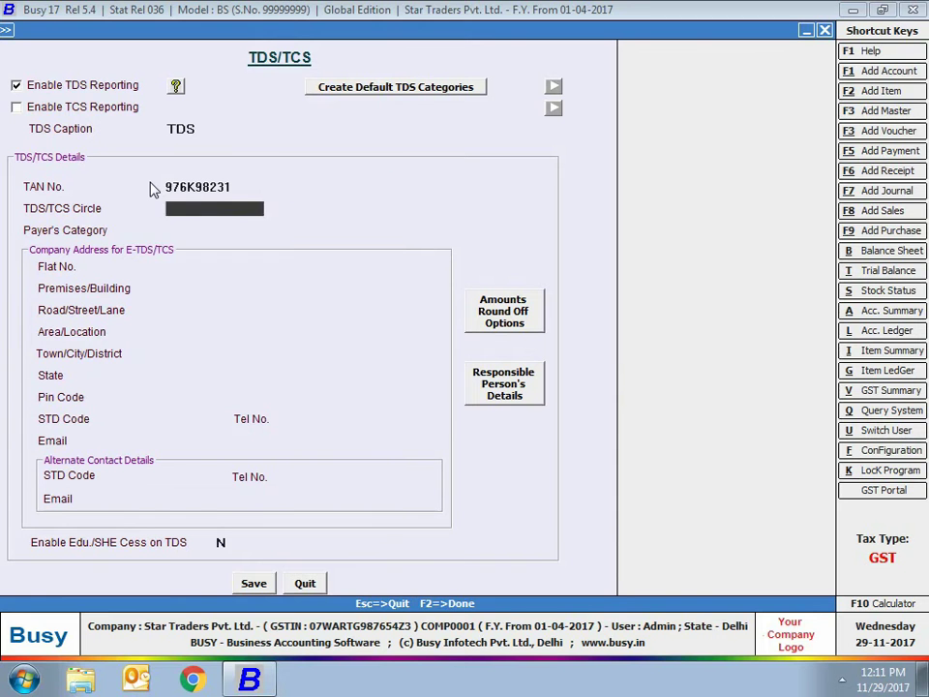
key(Return)
key(Return)
Enter the company's New Delhi e-TDS address, including building, road, area, town and pin code
key(Return)
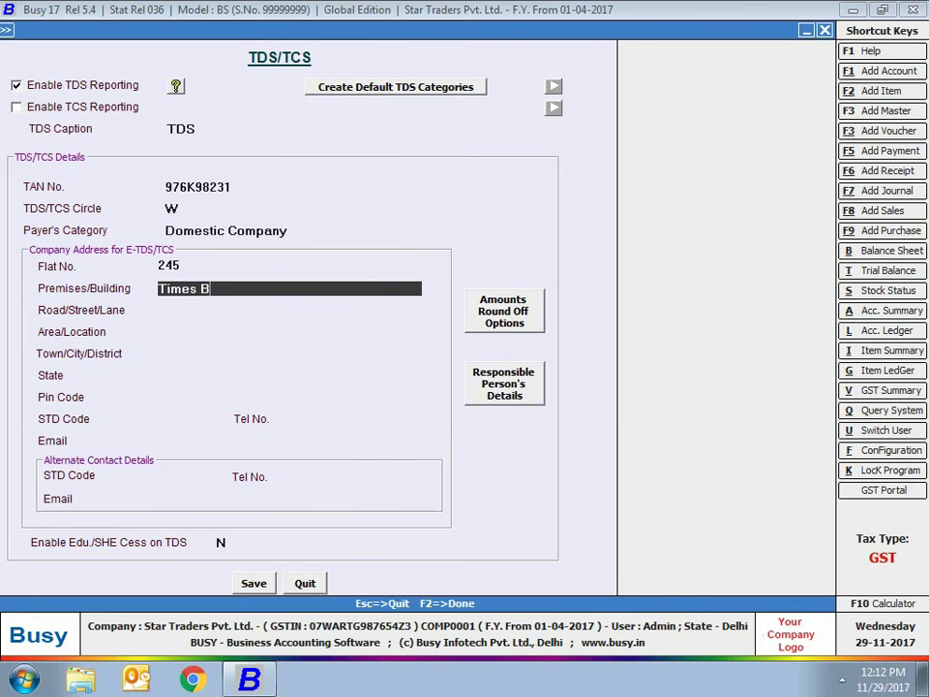
key(Return)
key(Return)
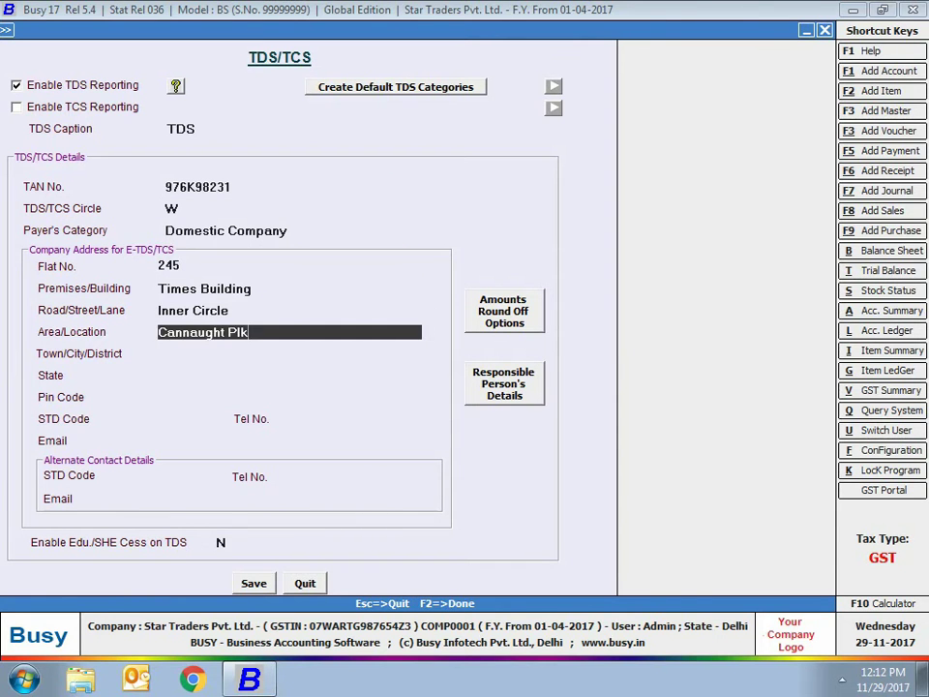
key(Return)
key(Return)
key(Return)
Fill in the company's telephone numbers and e-mail addresses, leaving TDS round-off on Automatic
key(Return)
key(Return)
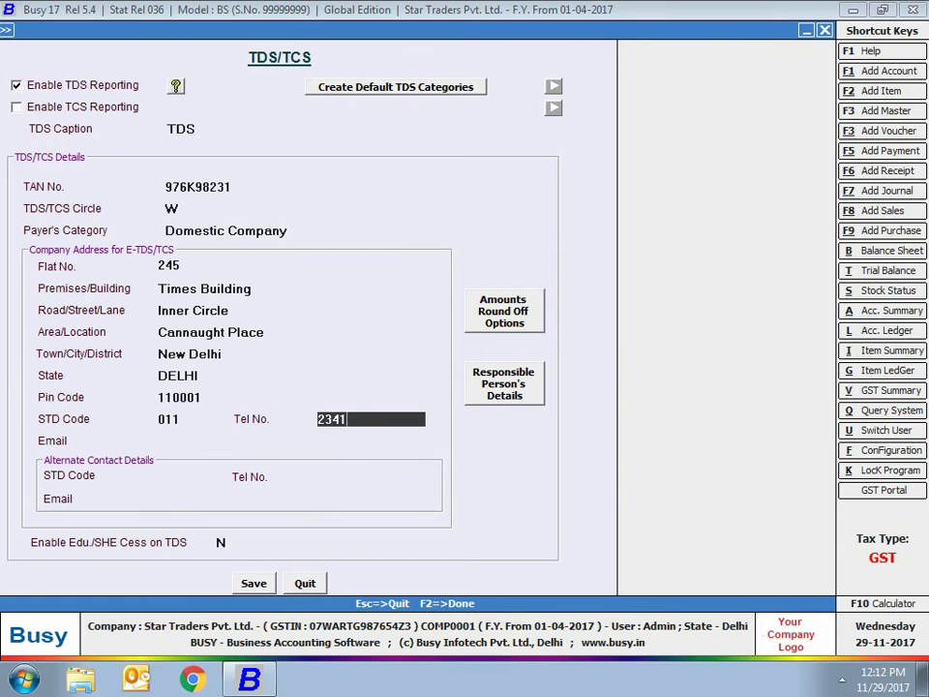
key(Return)
key(Return)
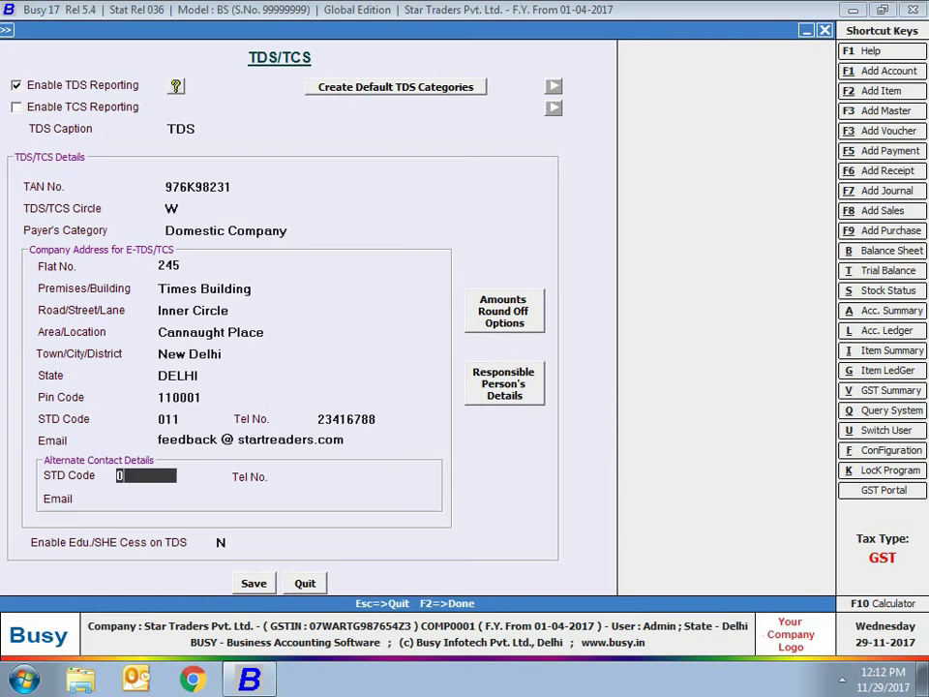
key(Return)
key(Return)
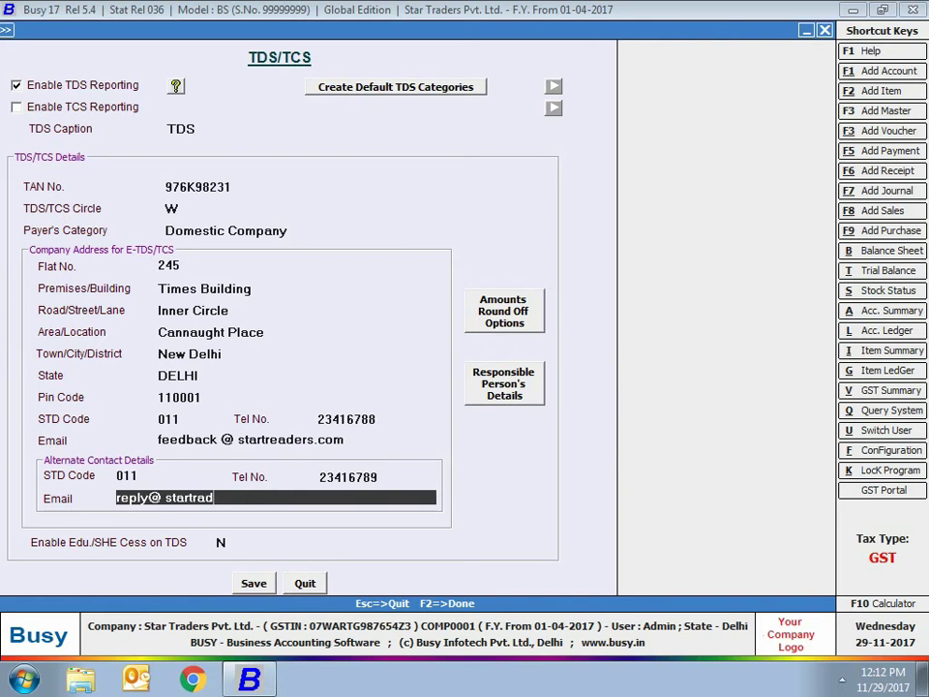
click(494, 311)
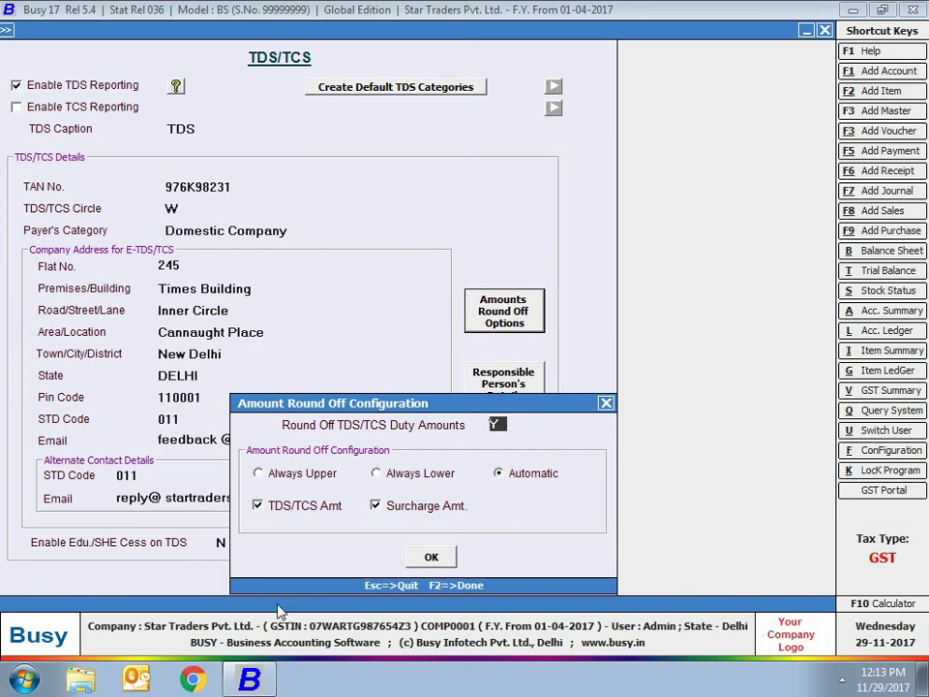
click(430, 556)
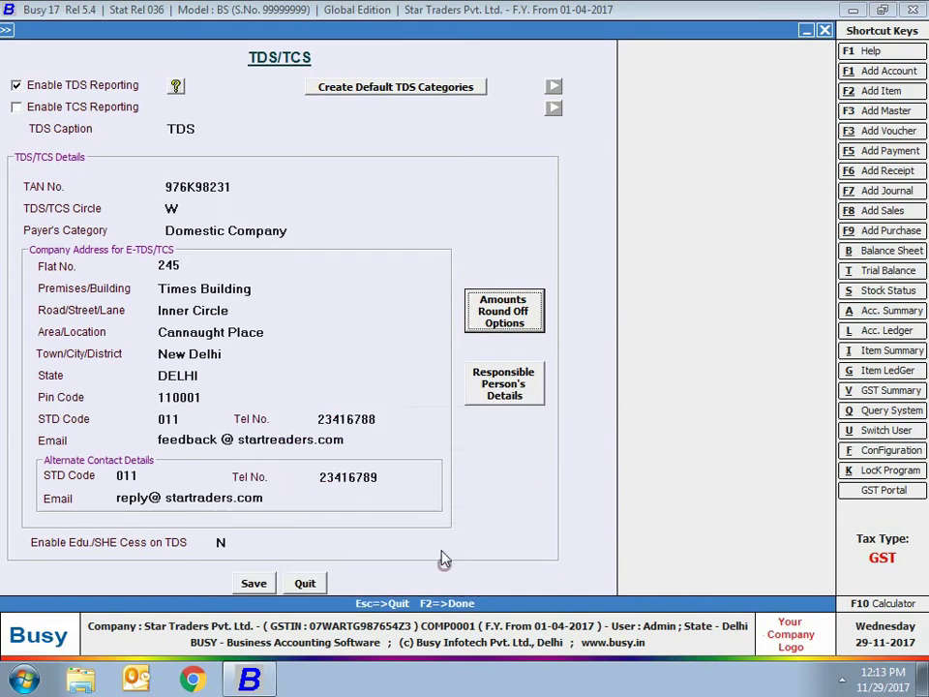
Enter the responsible person's name, relation's name, designation Accounts Manager and PAN
click(518, 380)
key(Return)
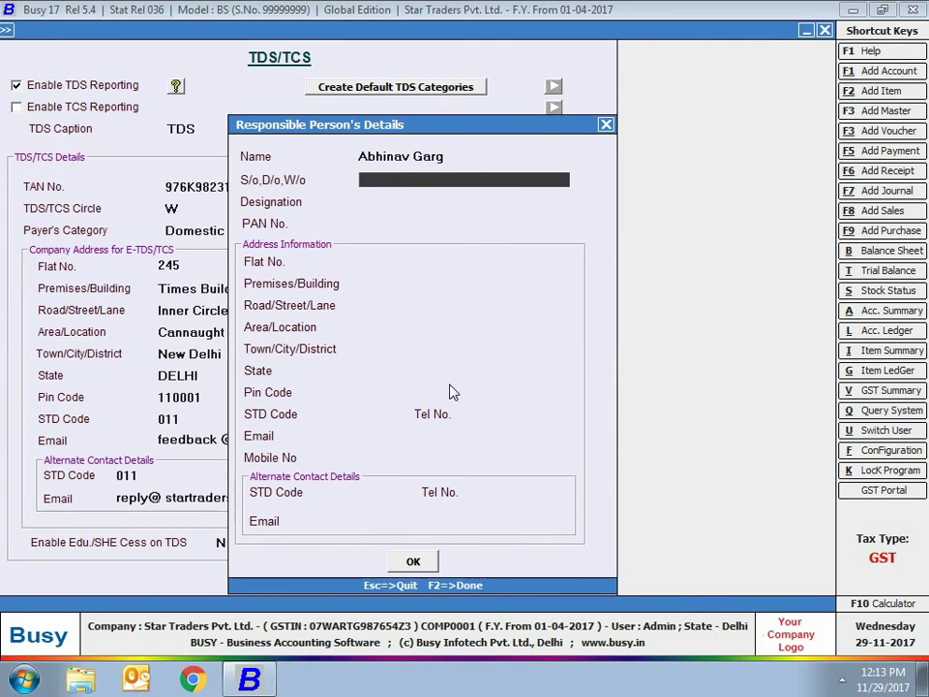
key(Return)
text(Accounts Ma)
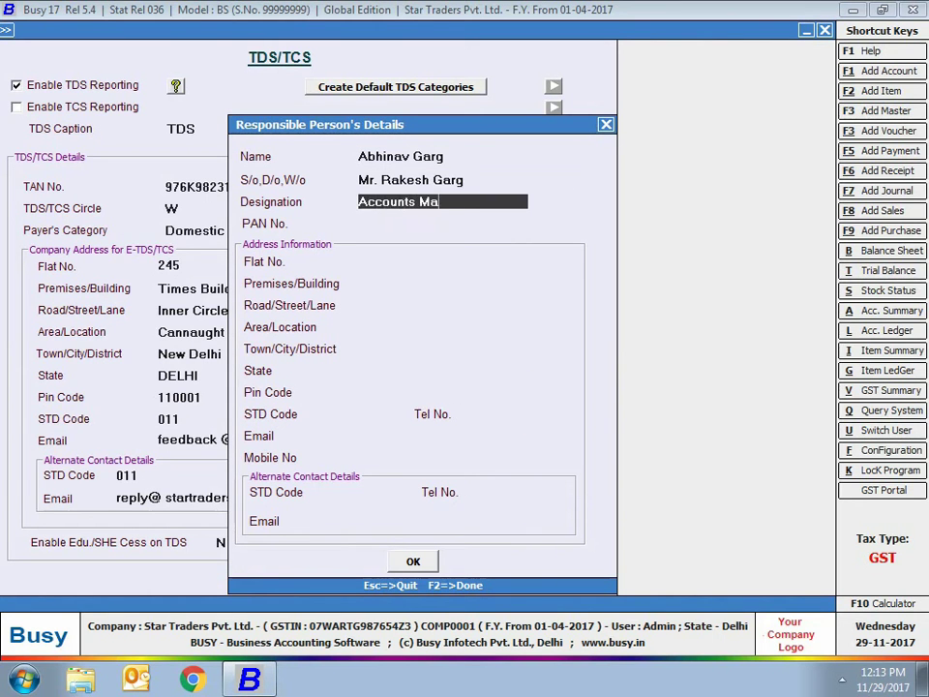
text(nager)
key(Return)
key(Return)
Enter the responsible person's Delhi address with state DELHI and its pin code
key(Return)
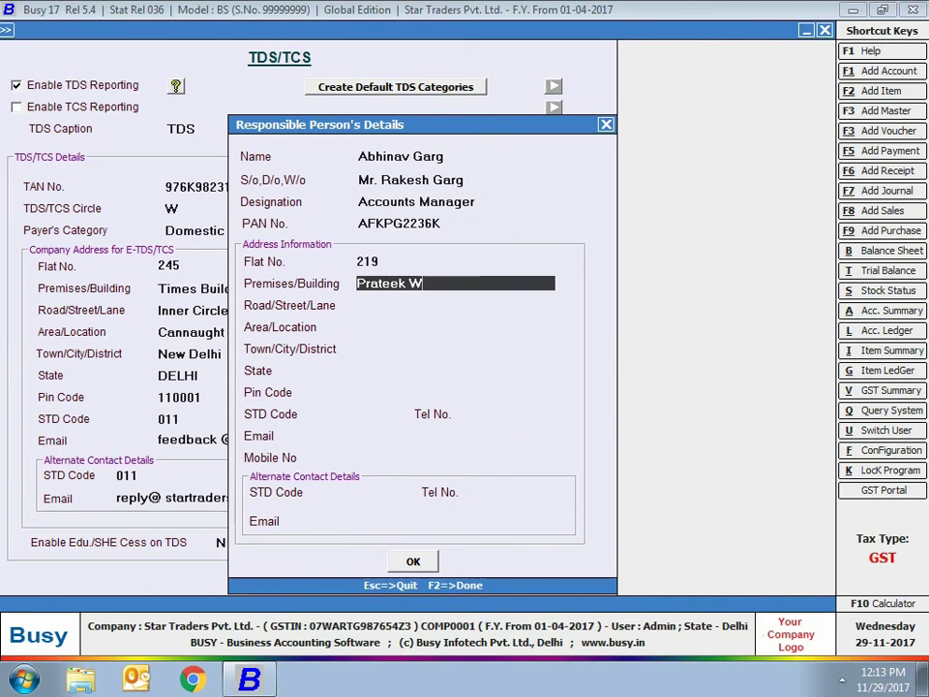
key(Return)
key(Return)
key(Return)
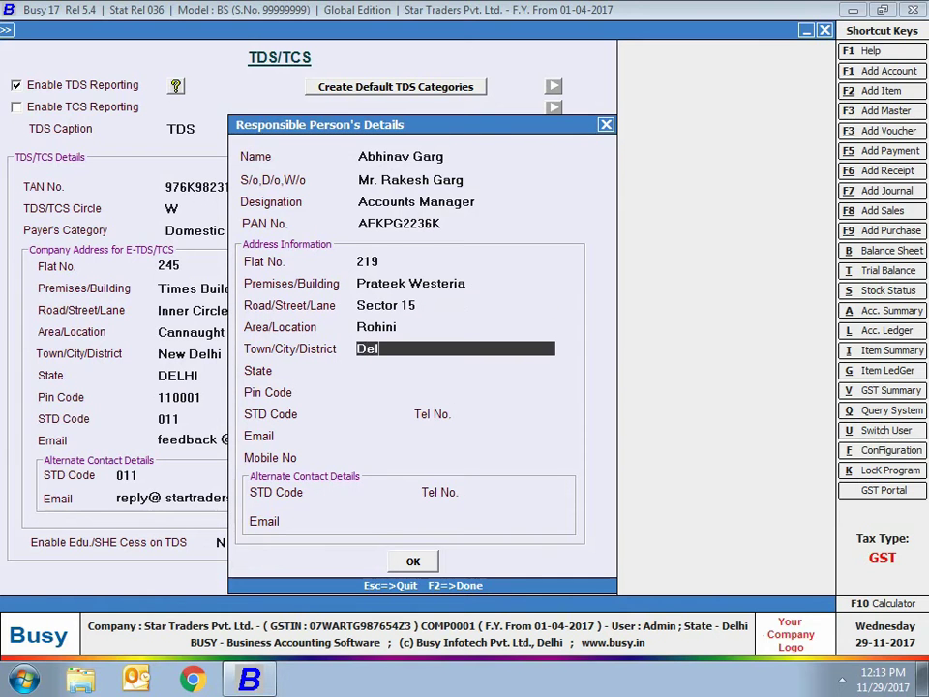
key(Return)
key(Return)
Add the responsible person's telephone, mobile and e-mail contacts and confirm the details
key(Return)
key(Return)
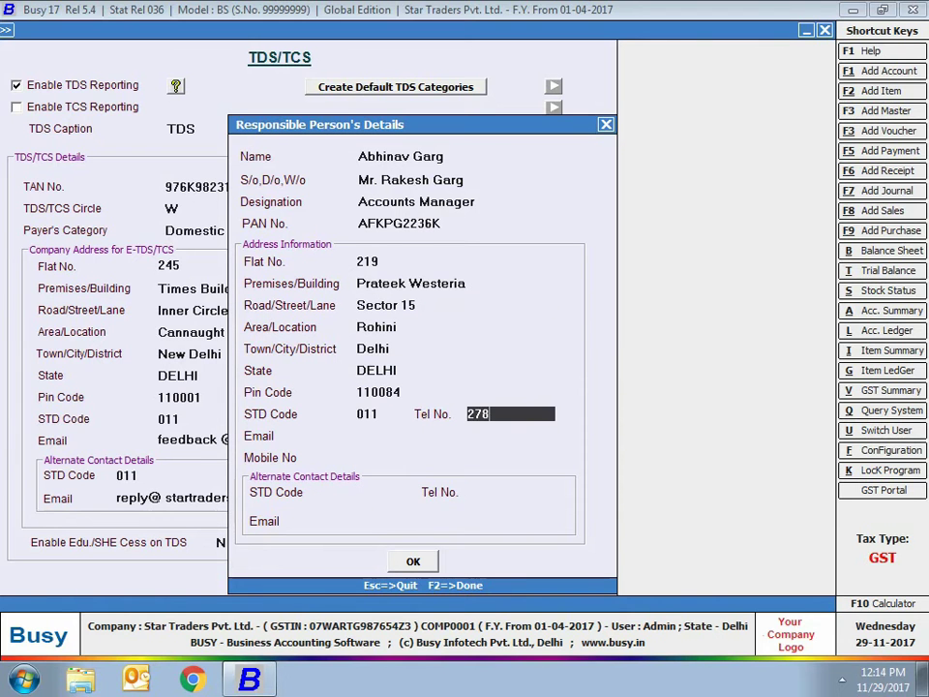
key(Return)
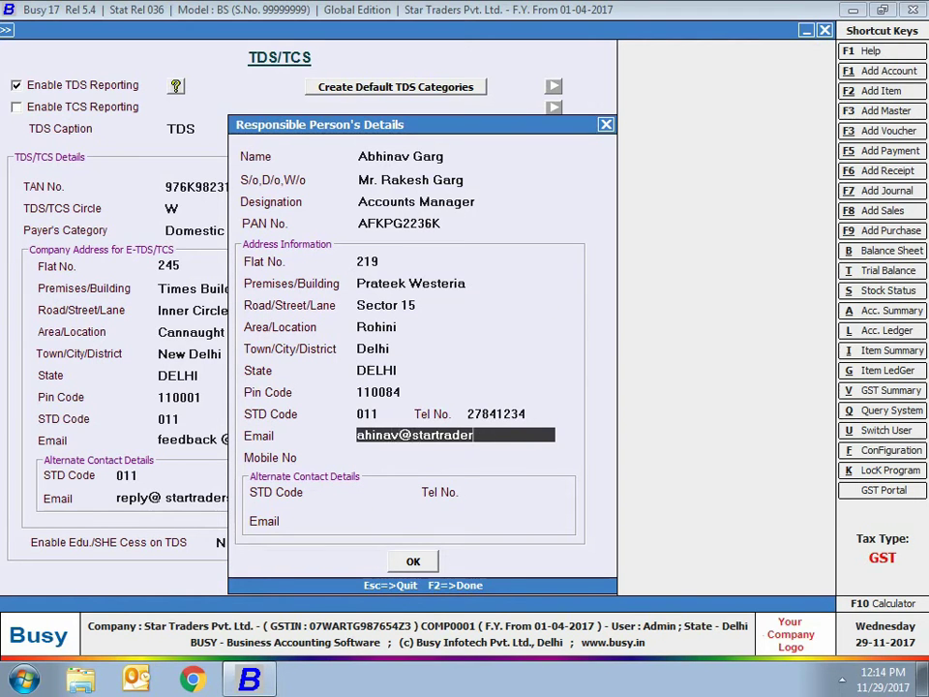
key(Return)
key(Return)
key(Return)
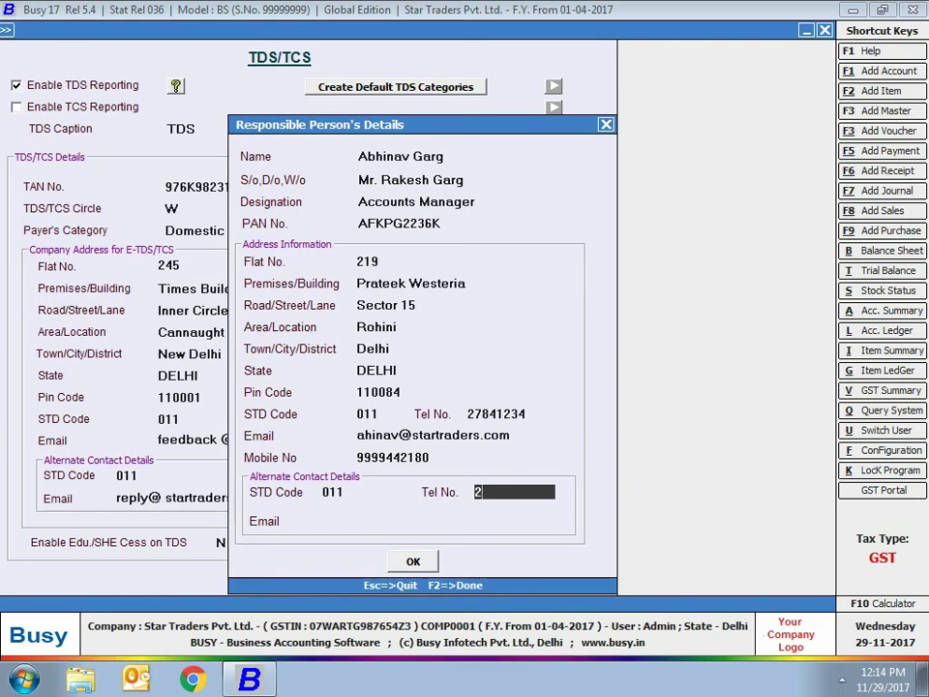
key(Return)
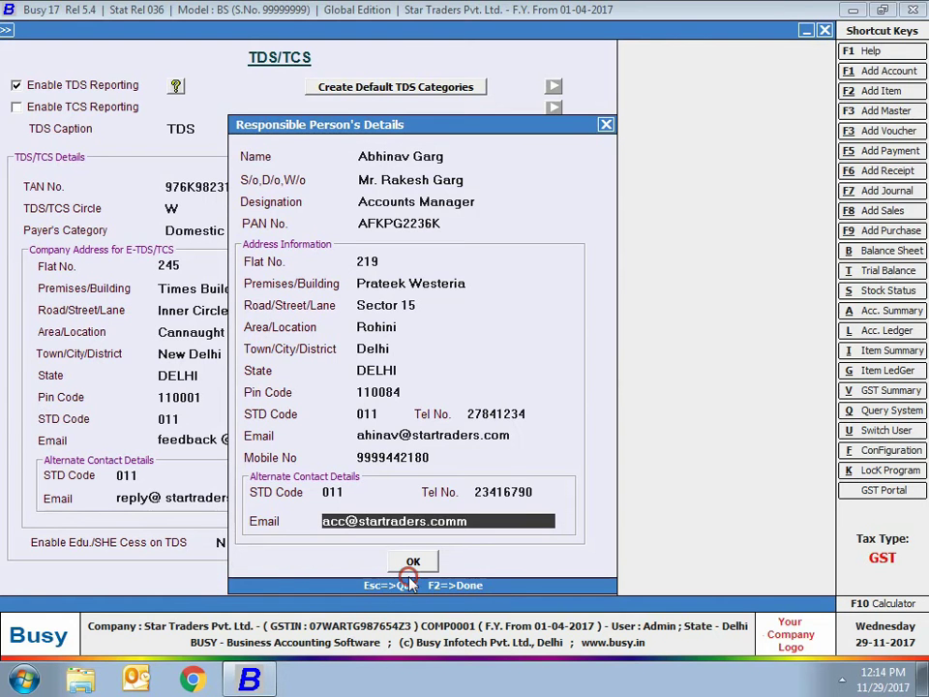
click(408, 565)
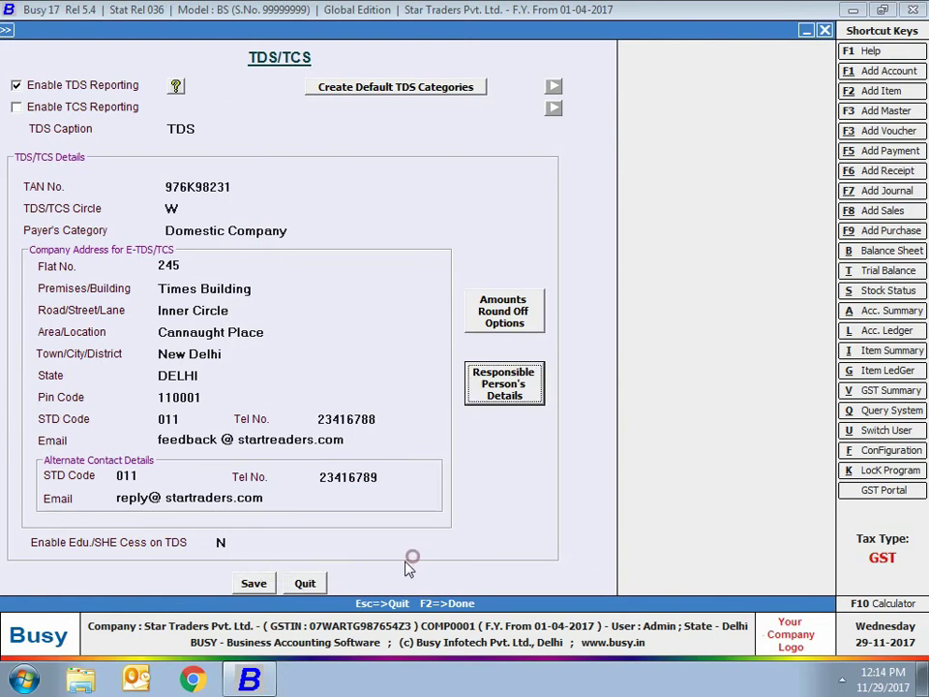
Save the TDS settings and display the TDS Category list on screen
click(251, 583)
key(Escape)
key(Escape)
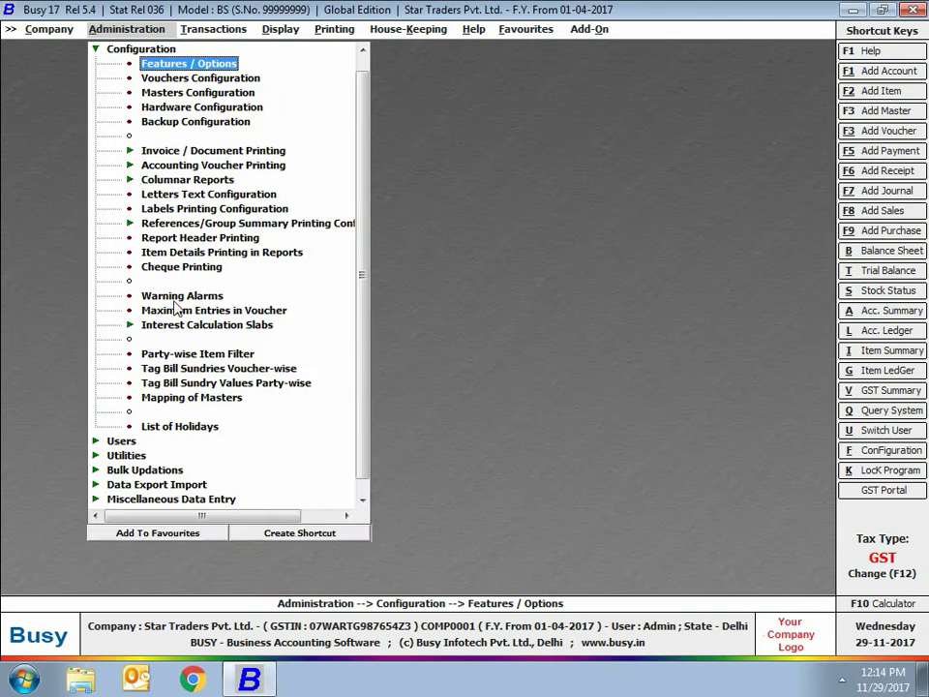
click(146, 49)
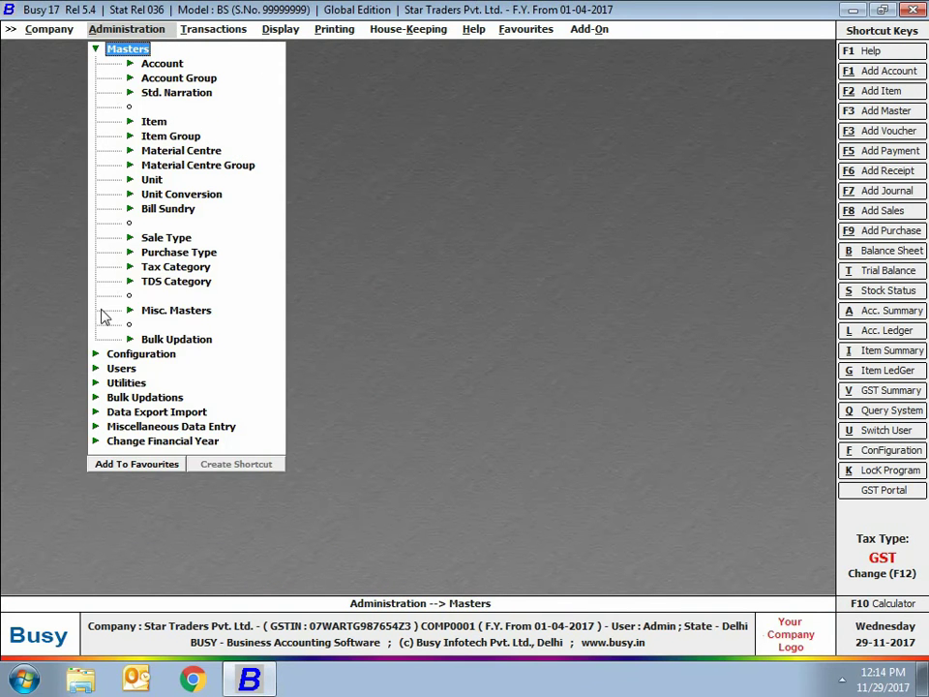
click(182, 281)
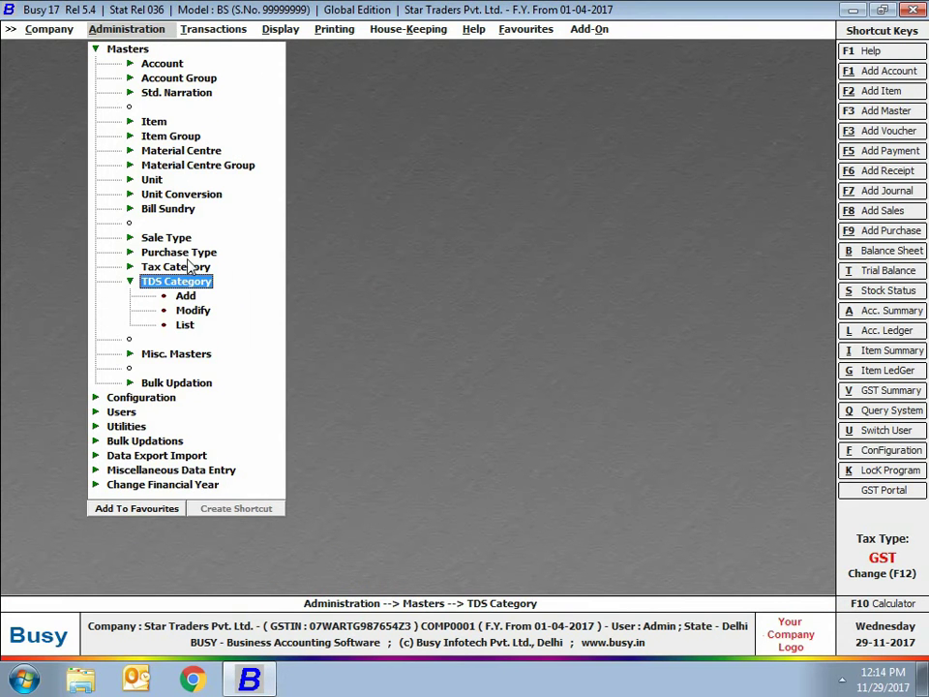
click(183, 325)
key(Return)
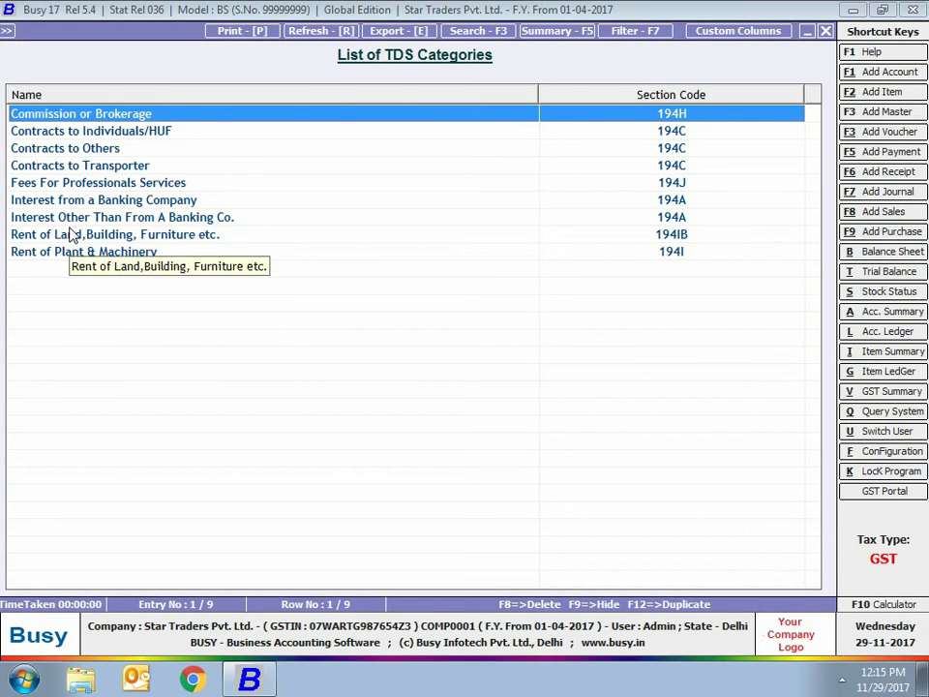
Review the Commission or Brokerage category's threshold limit and TDS rates with and without PAN
key(Return)
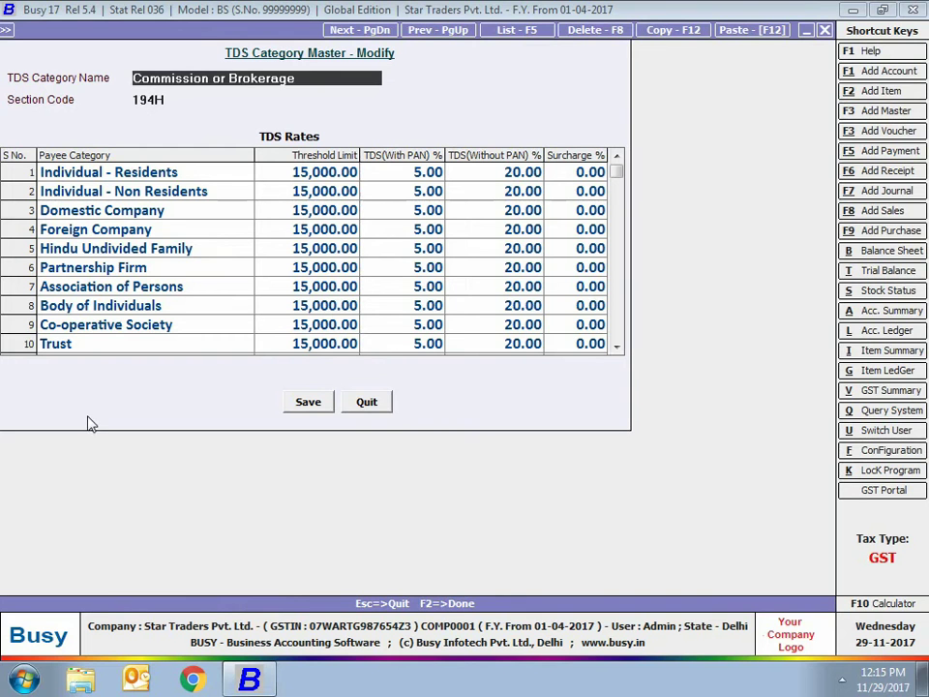
click(298, 171)
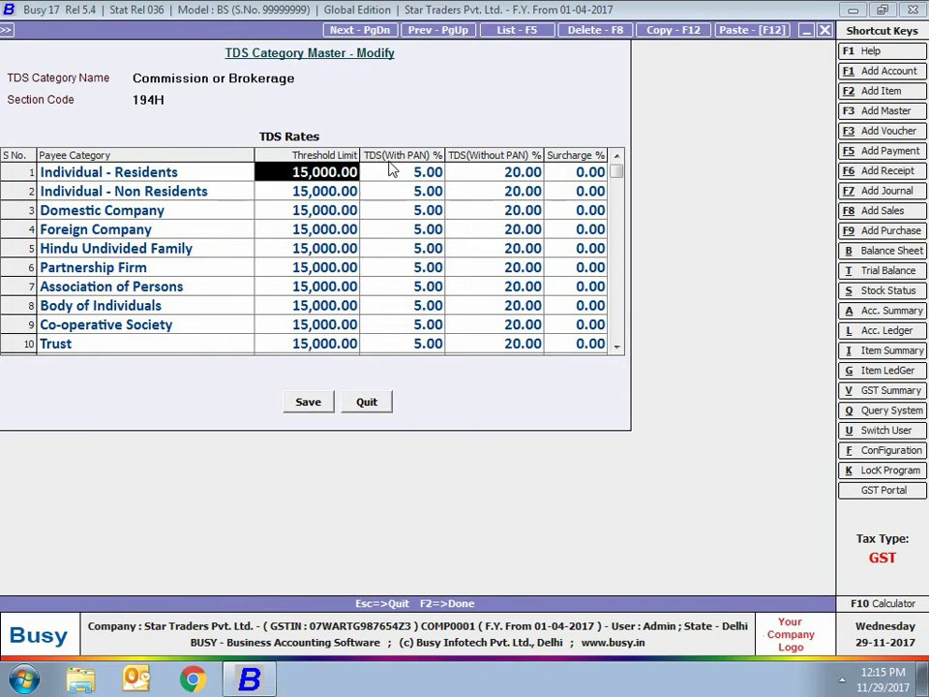
click(441, 170)
click(475, 179)
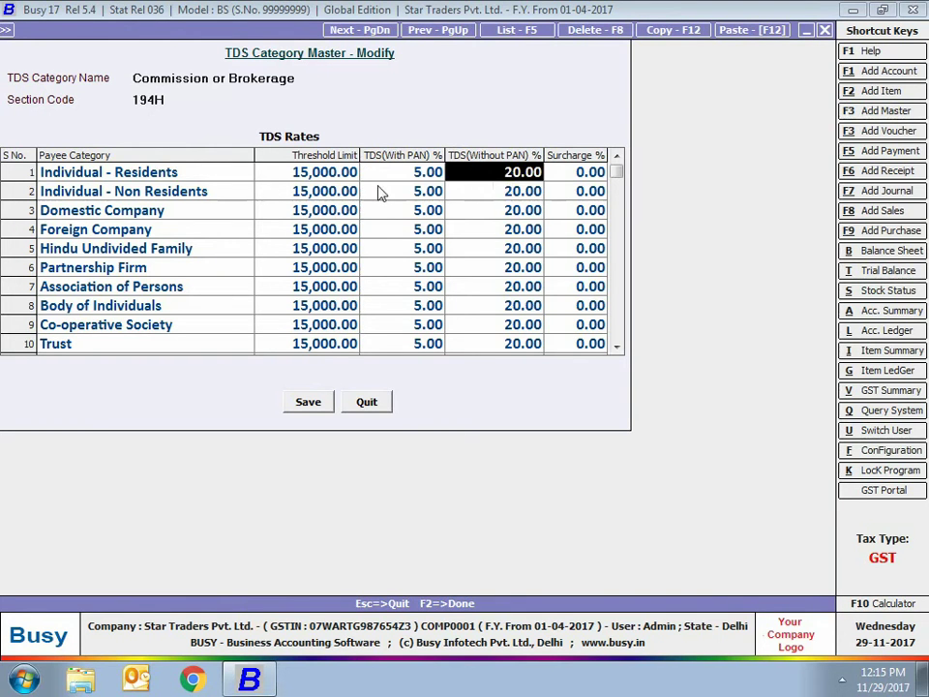
click(386, 81)
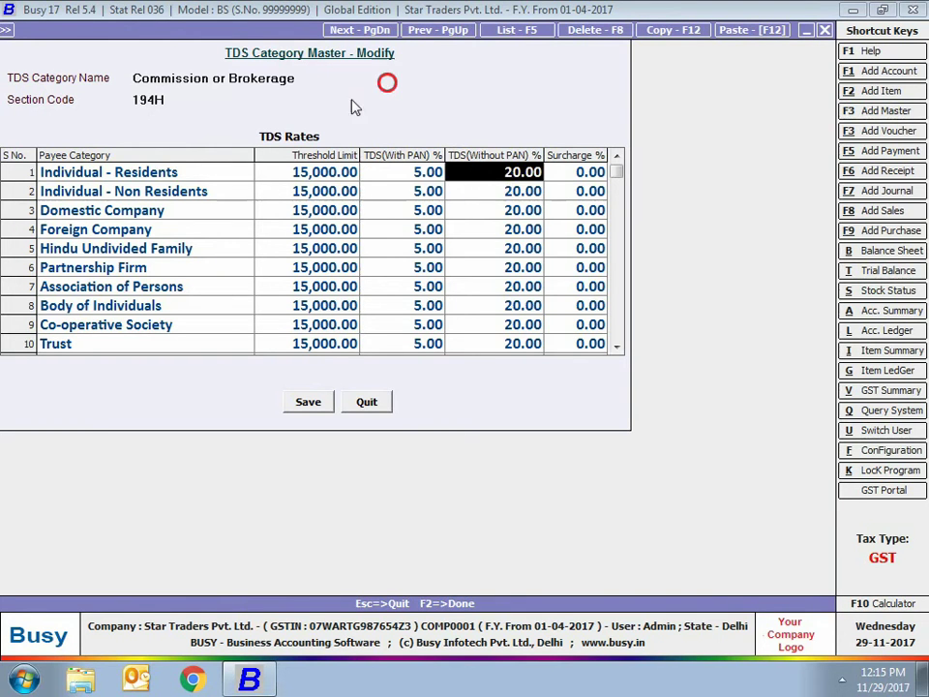
click(143, 98)
key(F5)
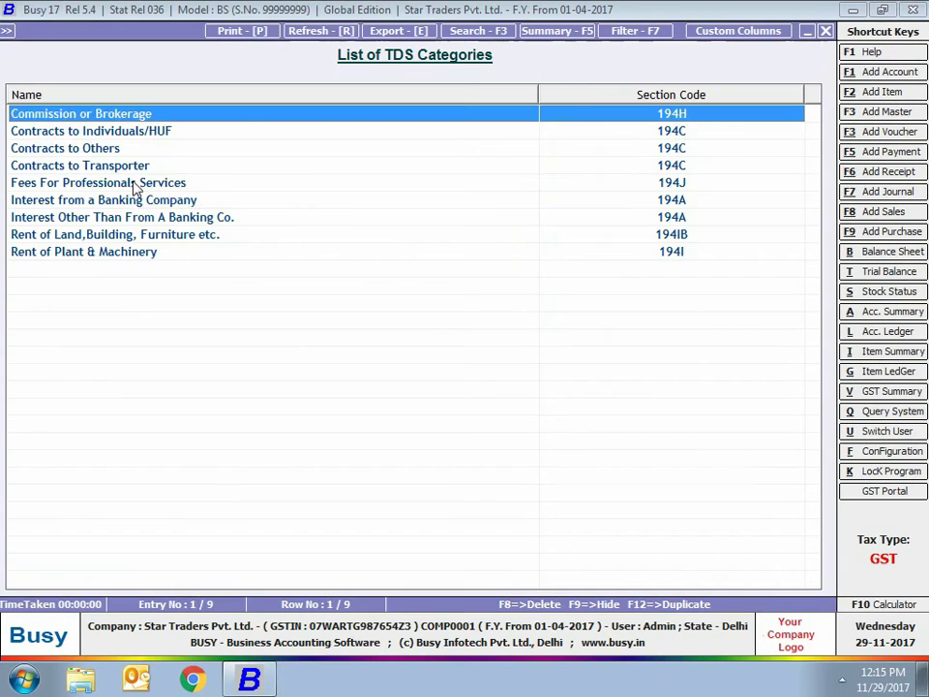
Check Contracts to Others (194C) rates, 2% with PAN and 20% without, then close the list
key(Down)
key(Down)
key(Return)
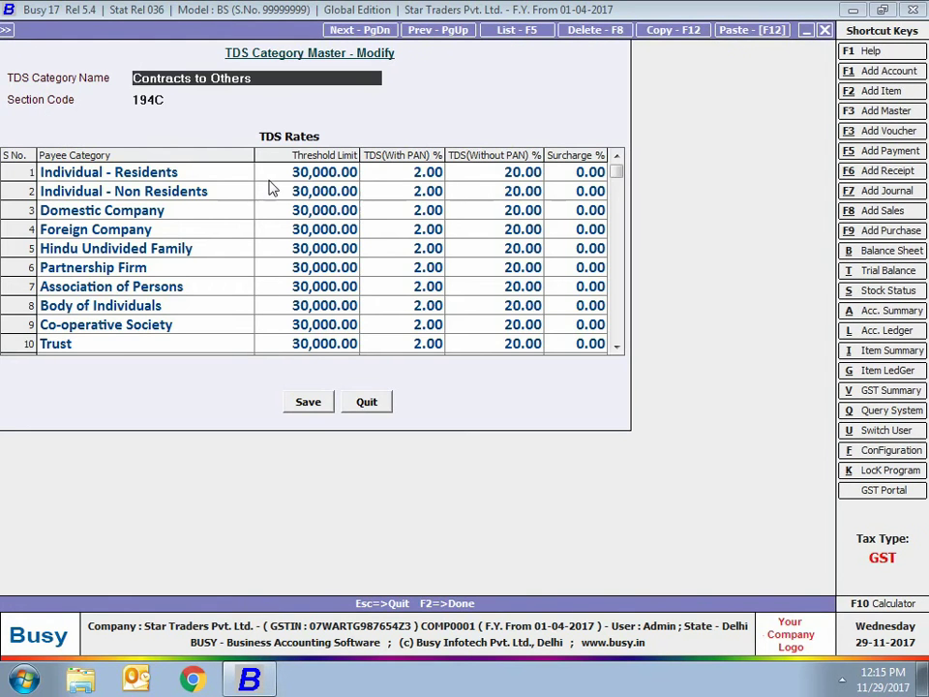
key(Return)
key(Return)
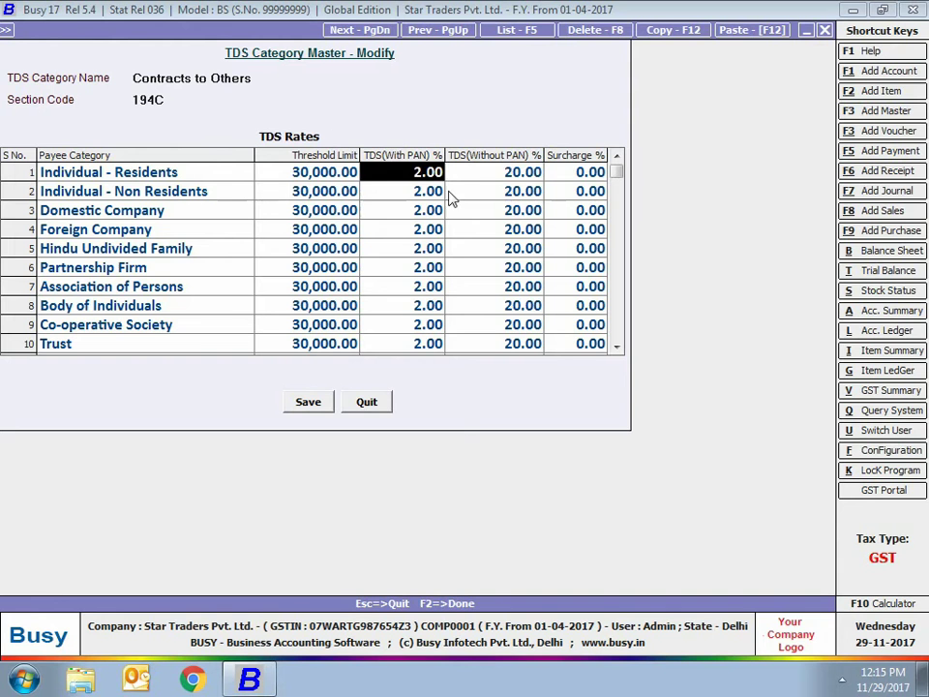
key(Return)
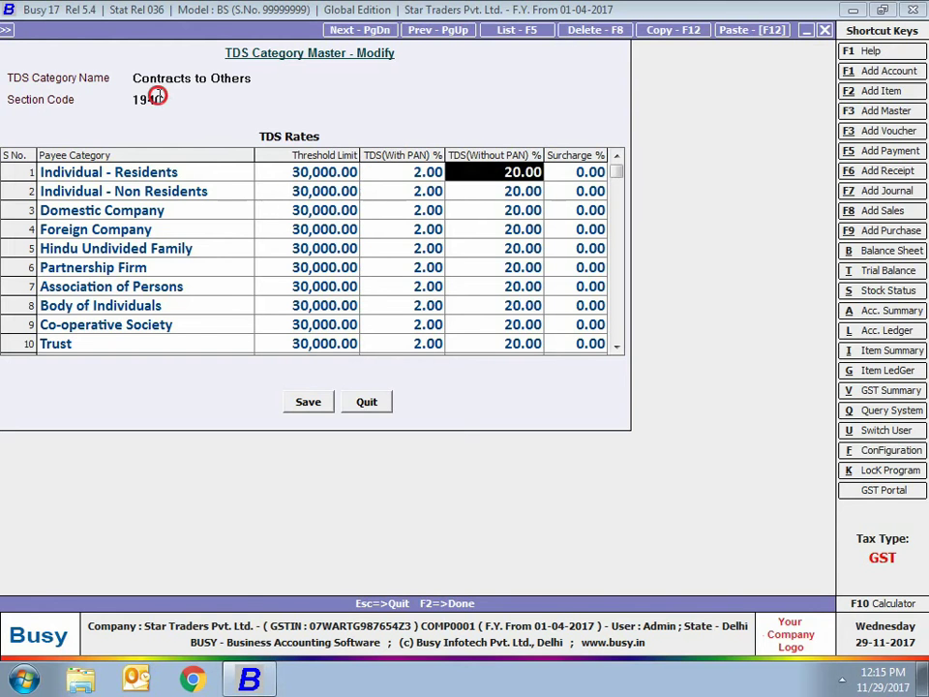
key(Escape)
key(Escape)
key(Escape)
key(Escape)
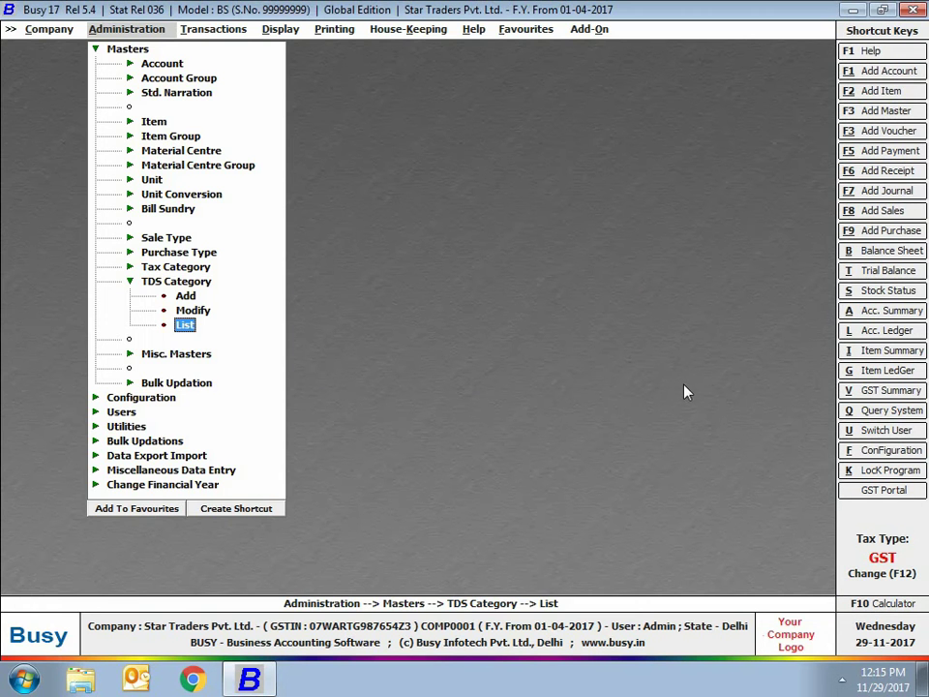
key(Escape)
Add a new account named Fine Arts Pvt. Ltd under the Sundry Debtors group
click(162, 63)
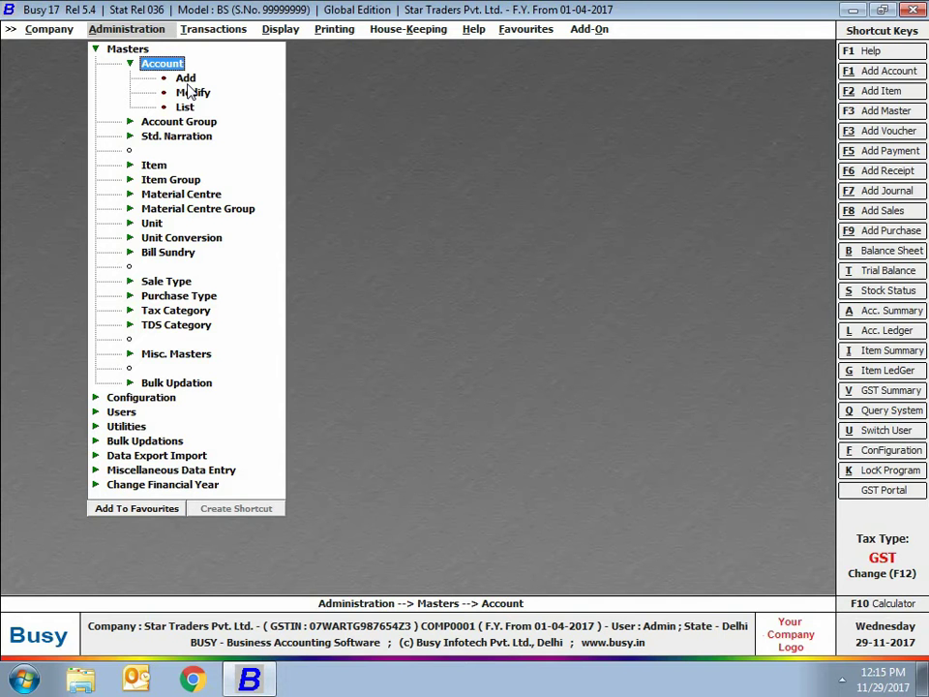
click(183, 78)
text(Fine Arts Pv)
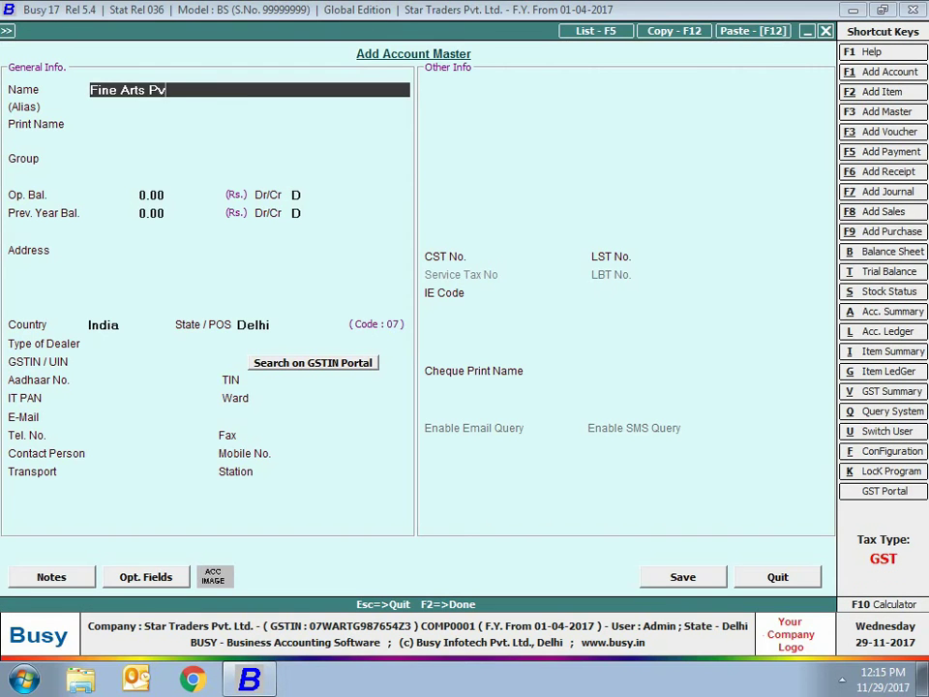
key(Return)
key(Return)
key(Return)
text(sun)
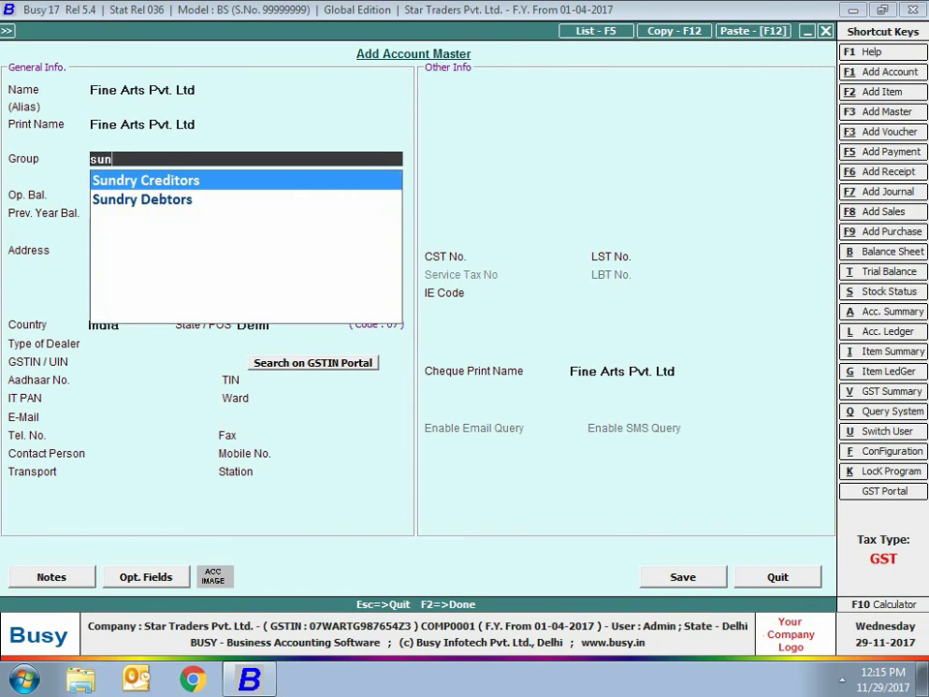
key(Down)
Make it TDS-applicable as Domestic Company, enter its GSTIN as a Registered dealer, and save
key(Return)
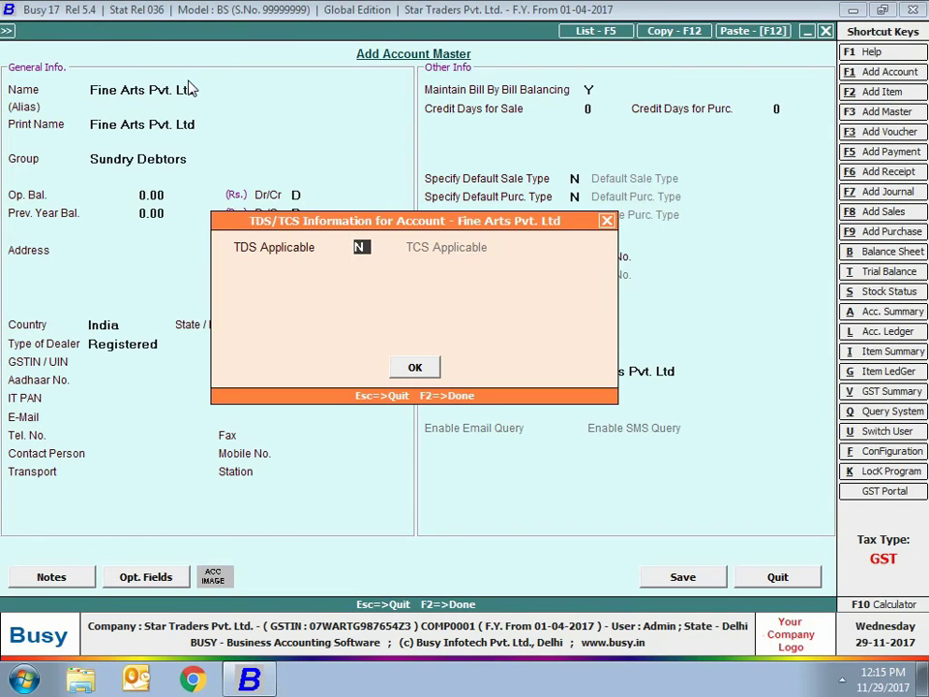
key(y)
key(Return)
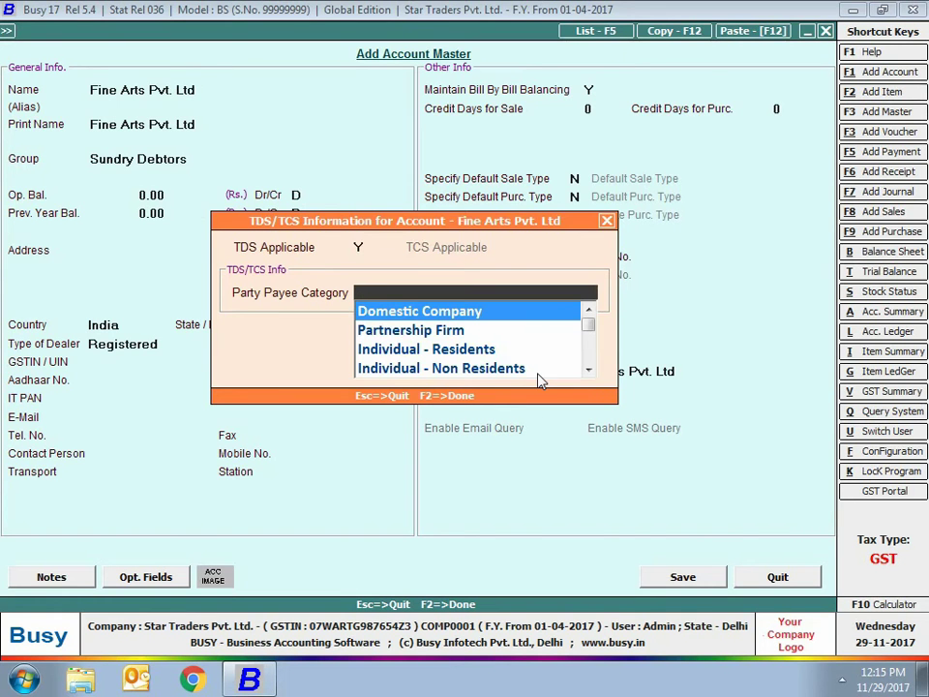
key(Return)
key(Return)
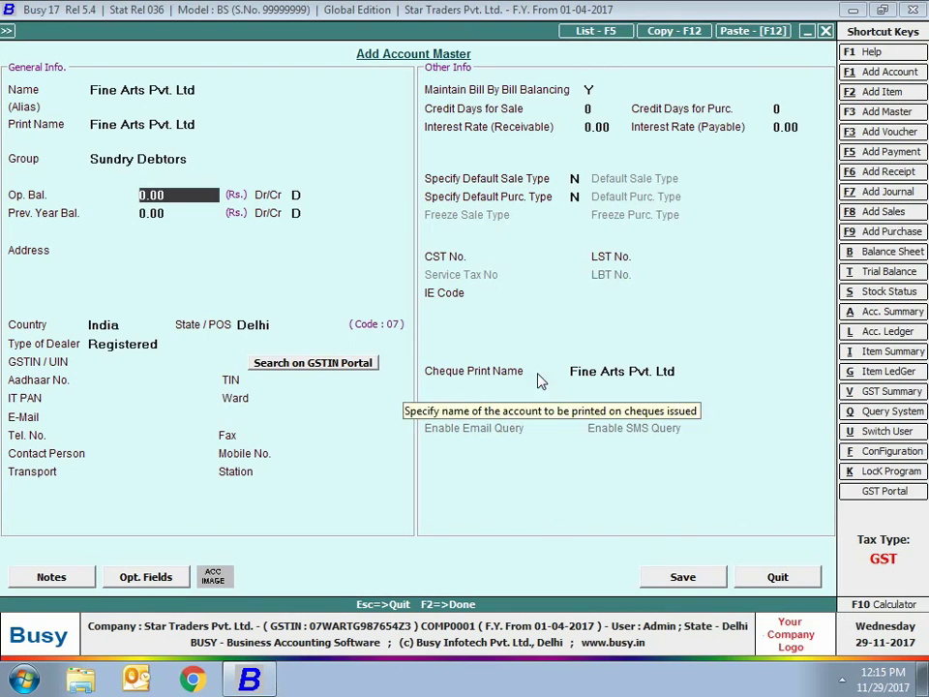
click(123, 344)
key(Return)
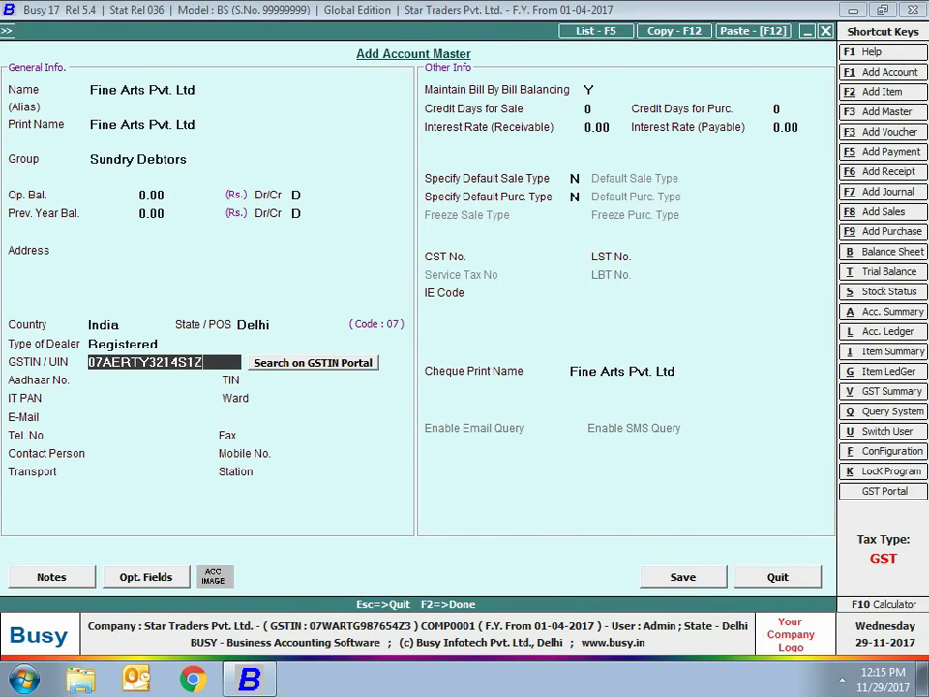
key(Return)
key(Return)
key(Return)
click(650, 578)
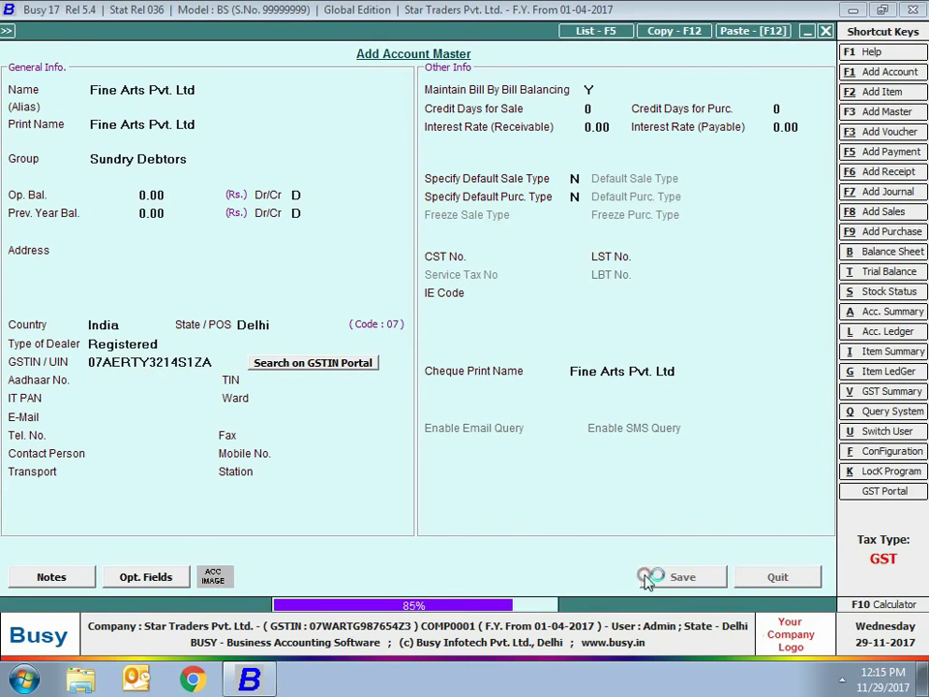
text(TDS Accou)
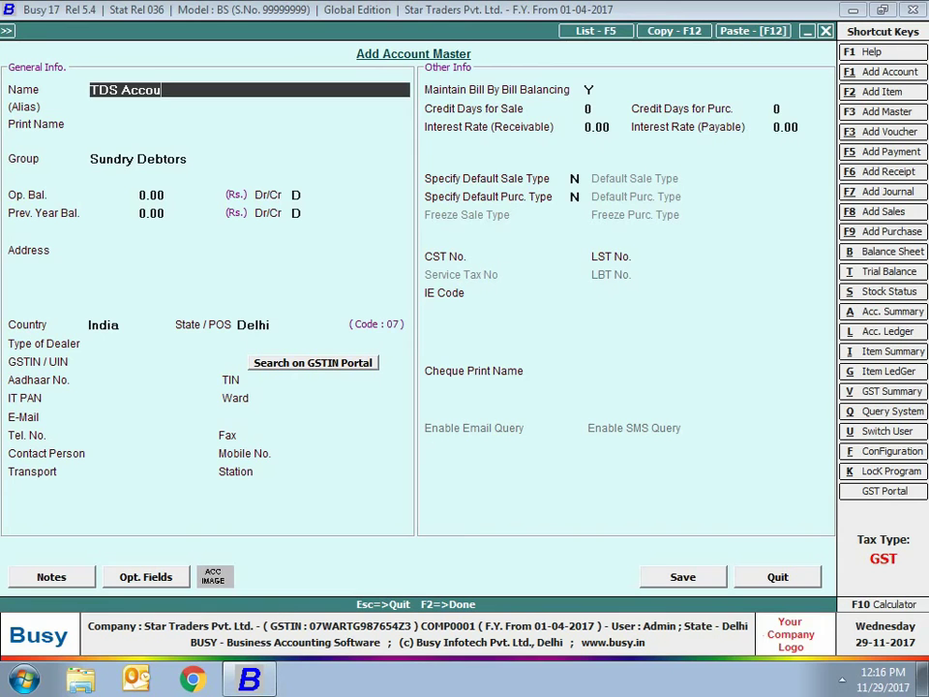
Save TDS Account under Duties & Taxes with tax type TDS (Non Salary)
key(Return)
key(Return)
key(Return)
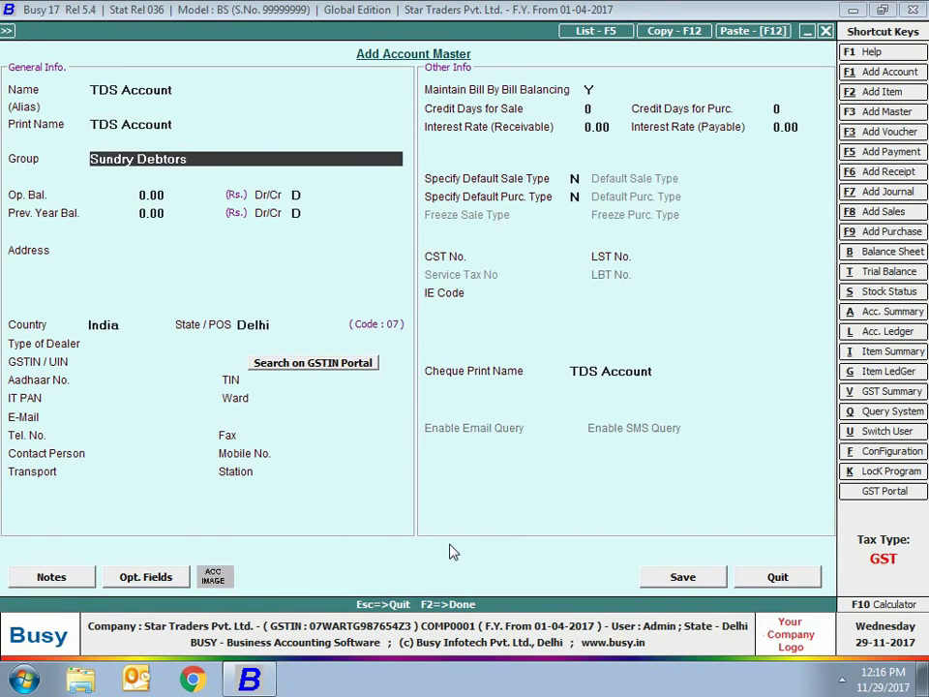
text(dut)
key(Return)
key(Return)
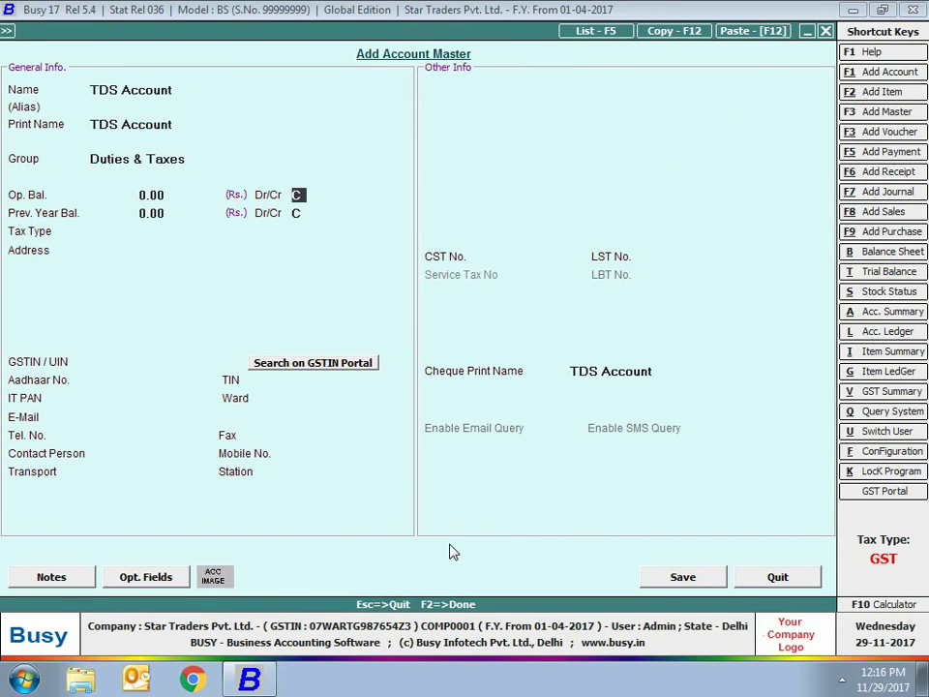
key(Return)
key(Return)
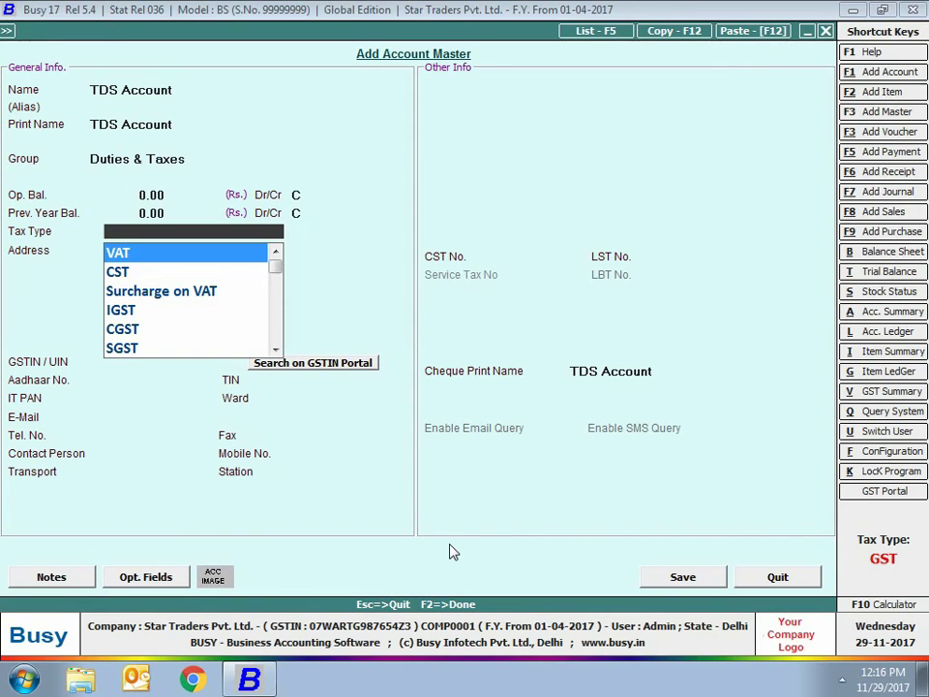
text(tds)
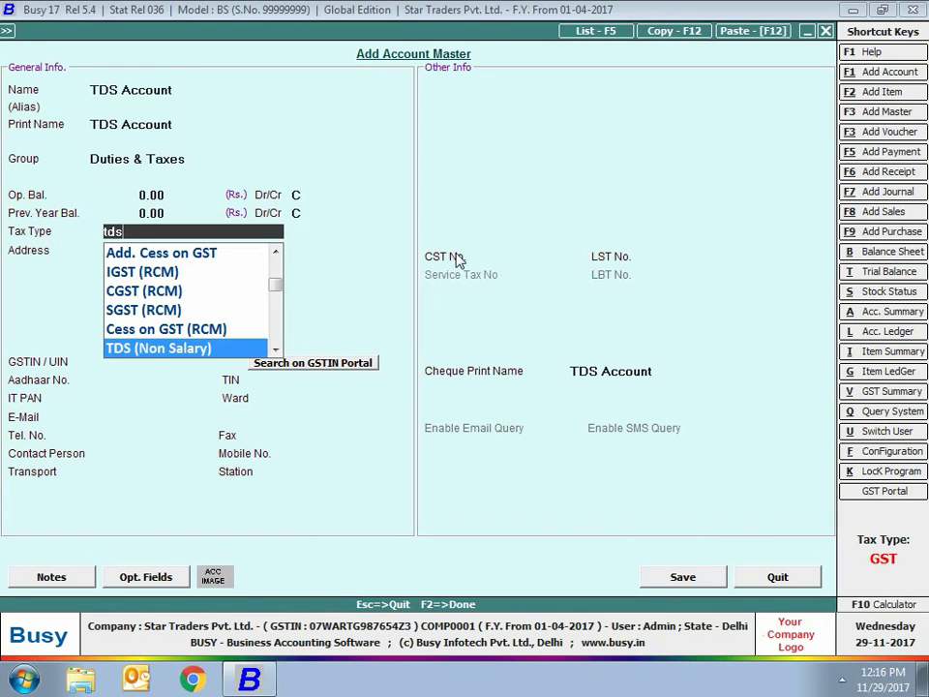
key(Down)
key(Down)
key(Down)
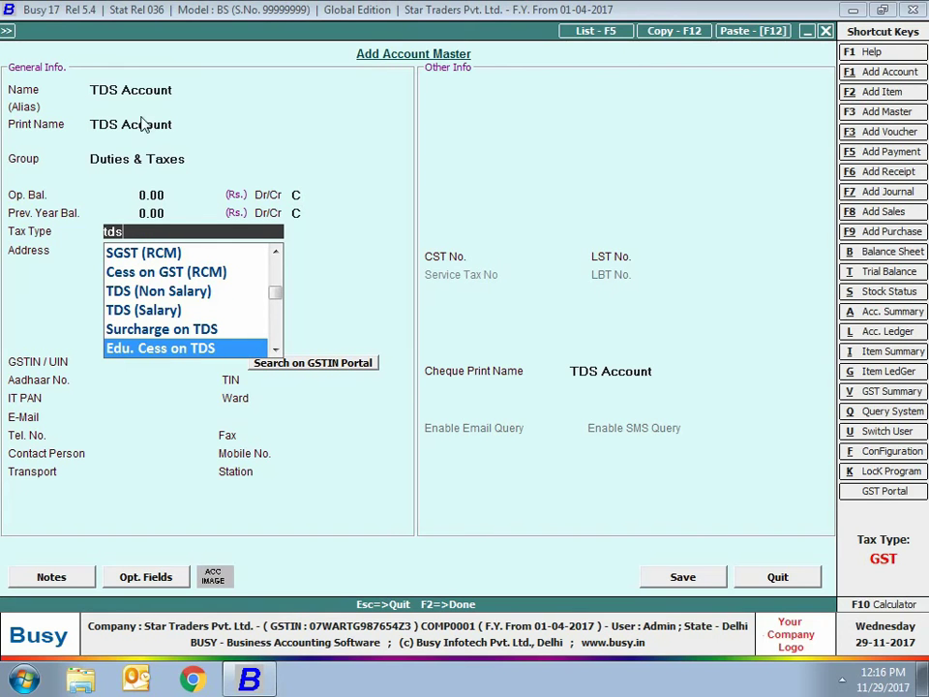
key(Up)
key(Up)
key(Up)
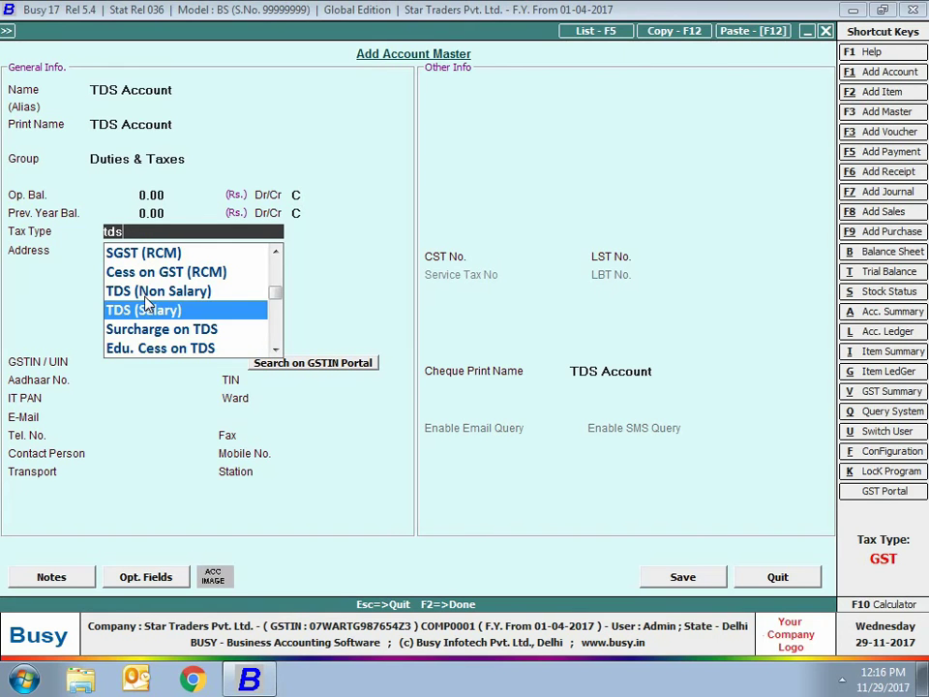
key(Return)
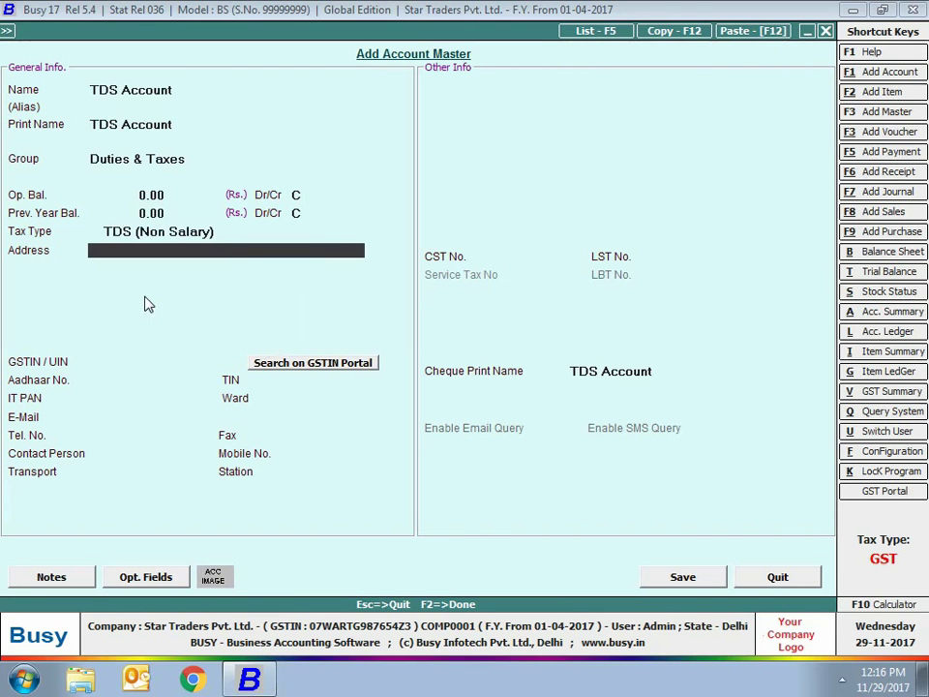
click(711, 574)
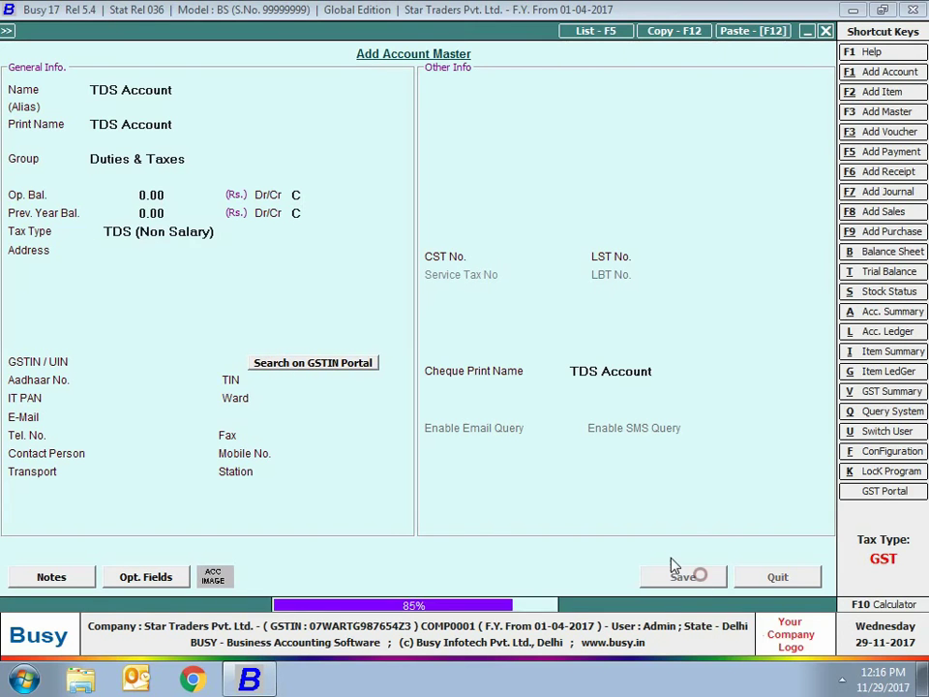
text(Advertisement Account)
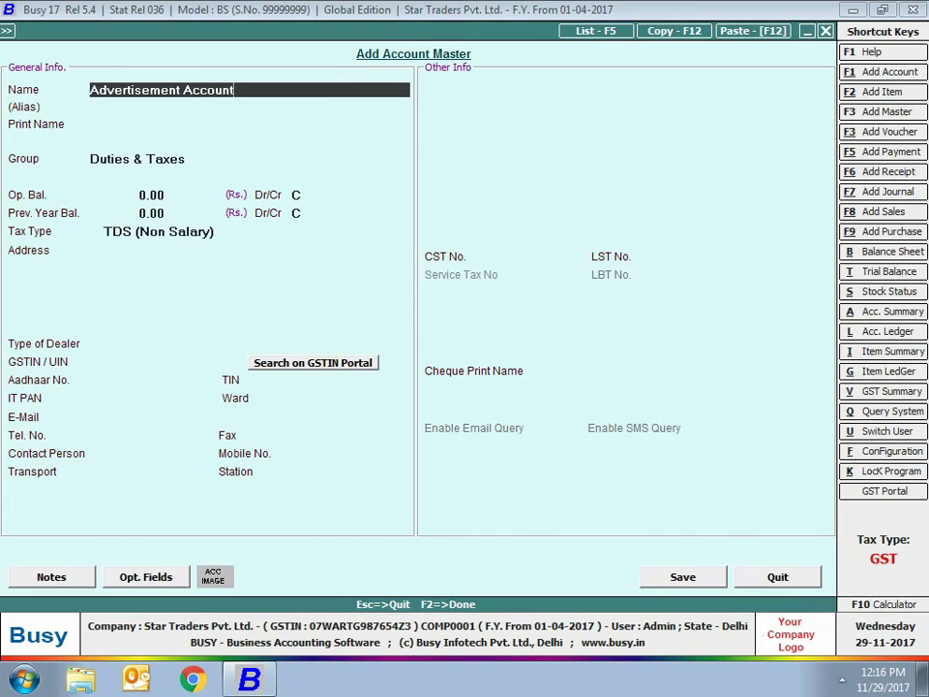
Put Advertisement Account under Expenses (Indirect/Admn.) with TDS category Contracts to Others
key(Return)
key(Return)
key(Return)
text(ex)
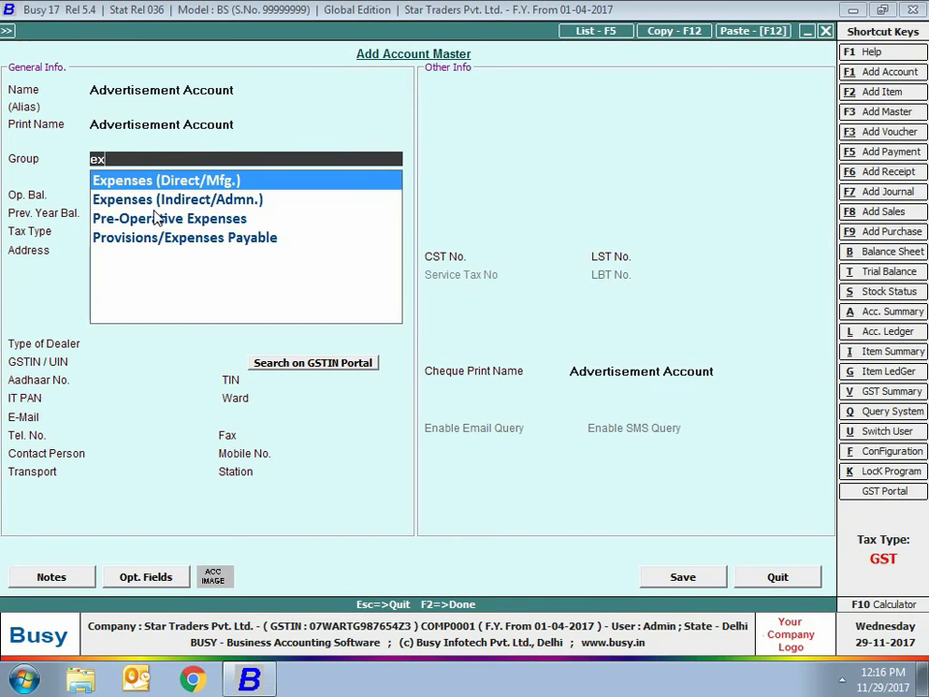
key(Down)
key(Return)
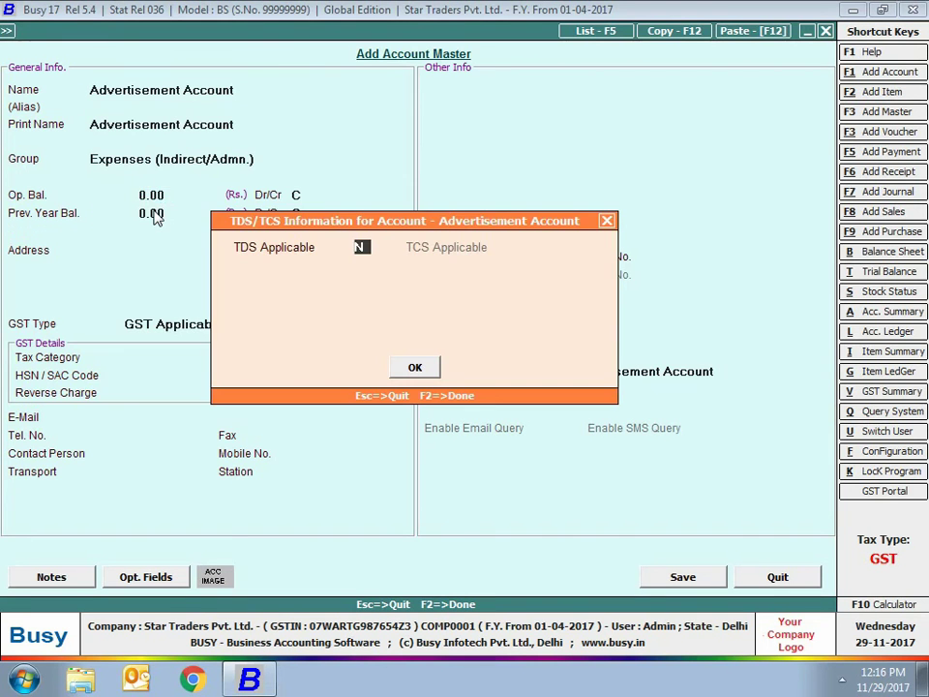
text(y)
key(Return)
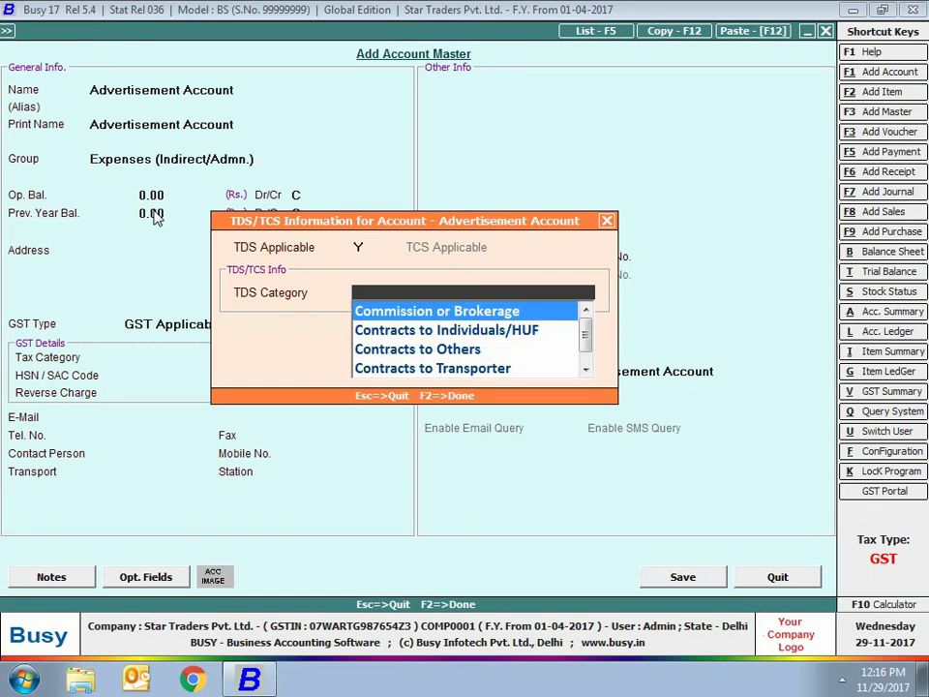
key(Down)
key(Down)
key(Return)
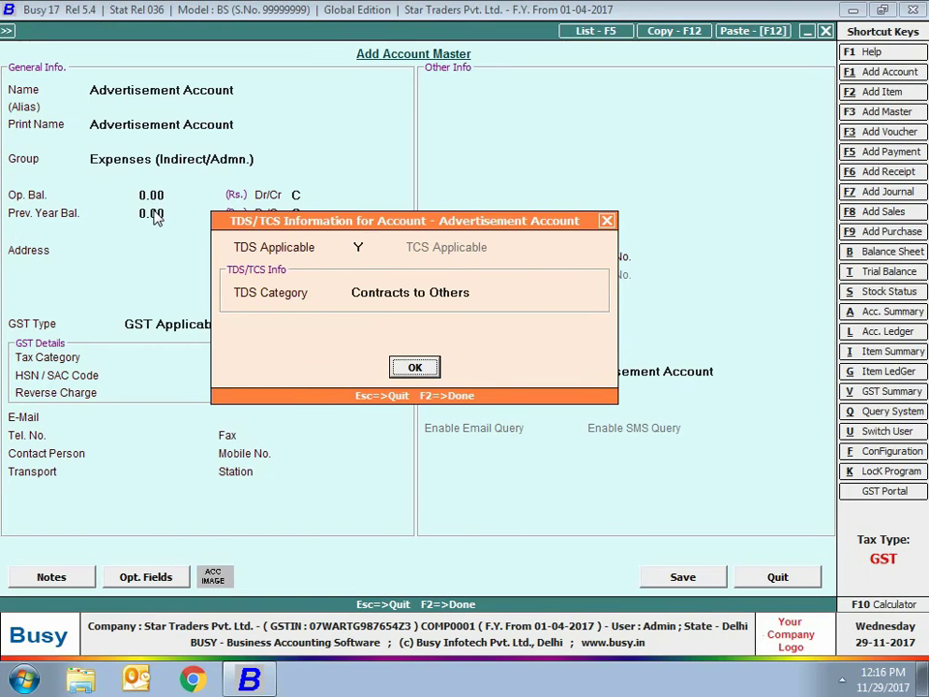
click(430, 375)
Set GST Services 18%, Input Services ITC and daily-limit reverse charge, then save the account
click(207, 322)
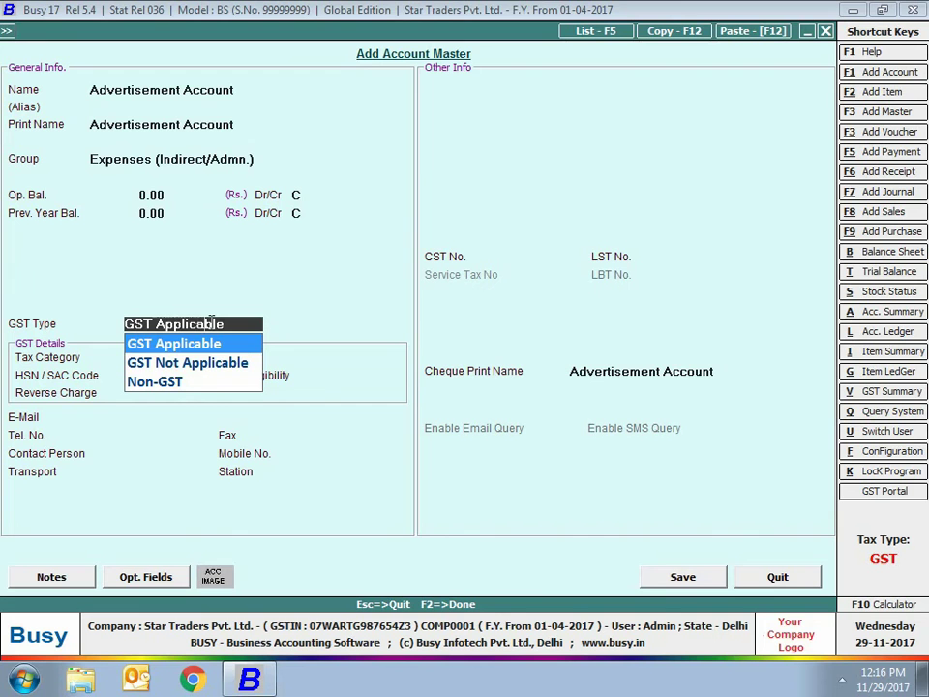
key(Return)
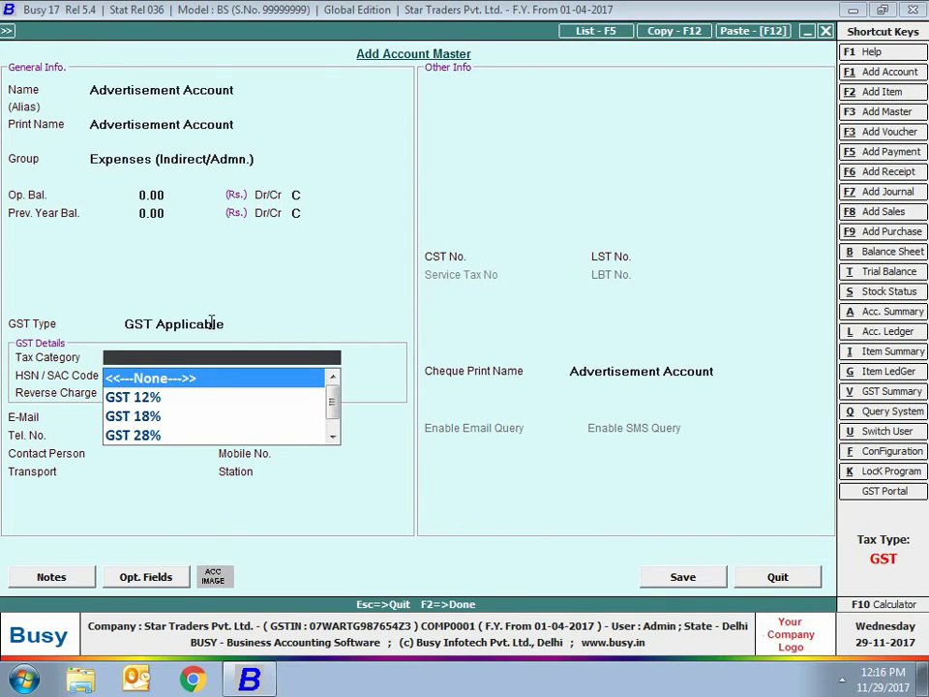
text(ser)
key(Return)
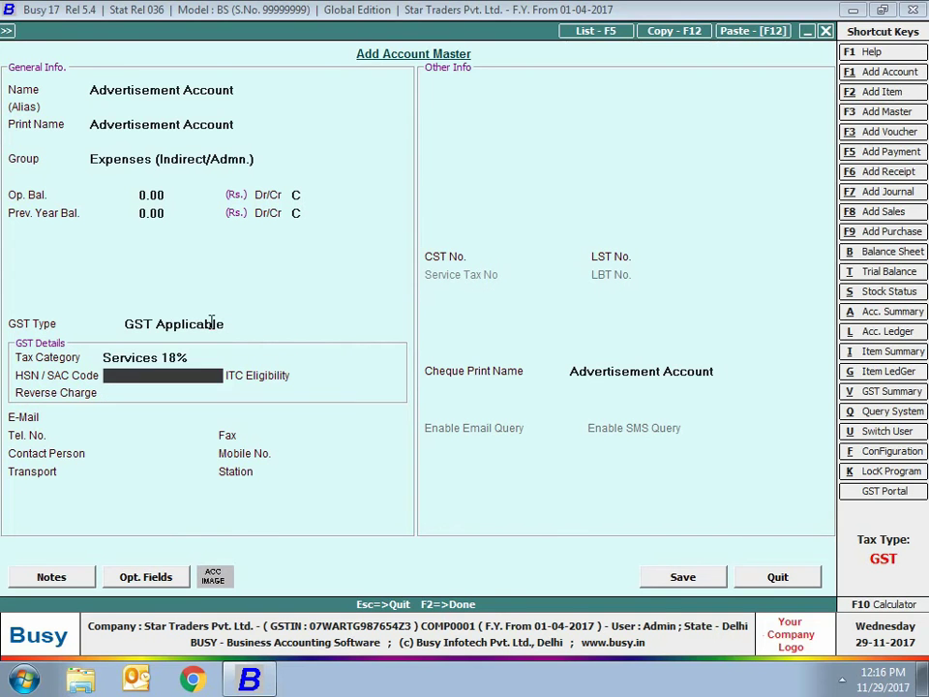
key(Return)
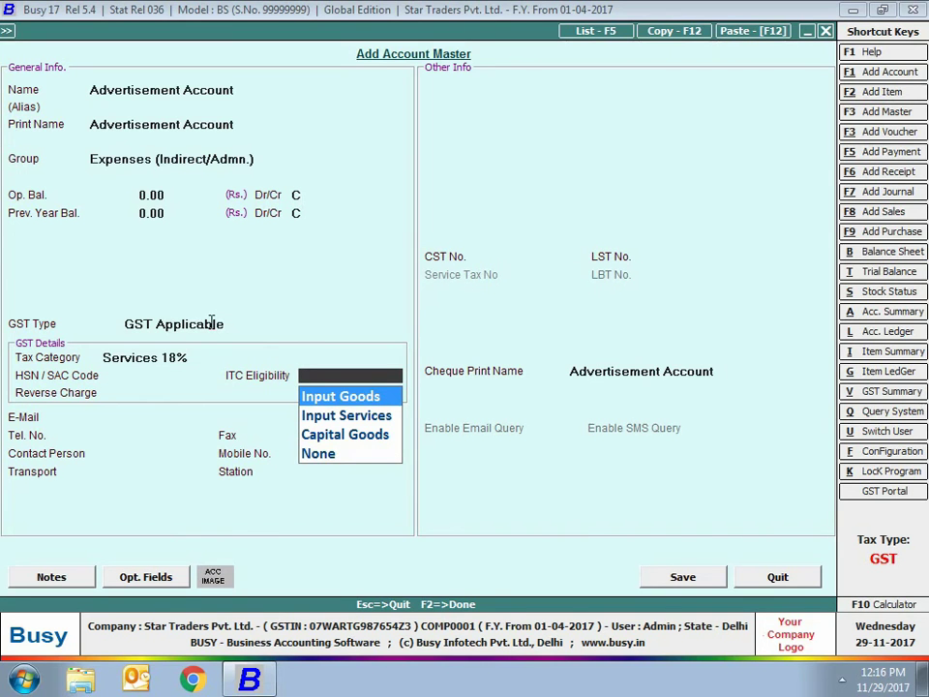
key(Down)
key(Return)
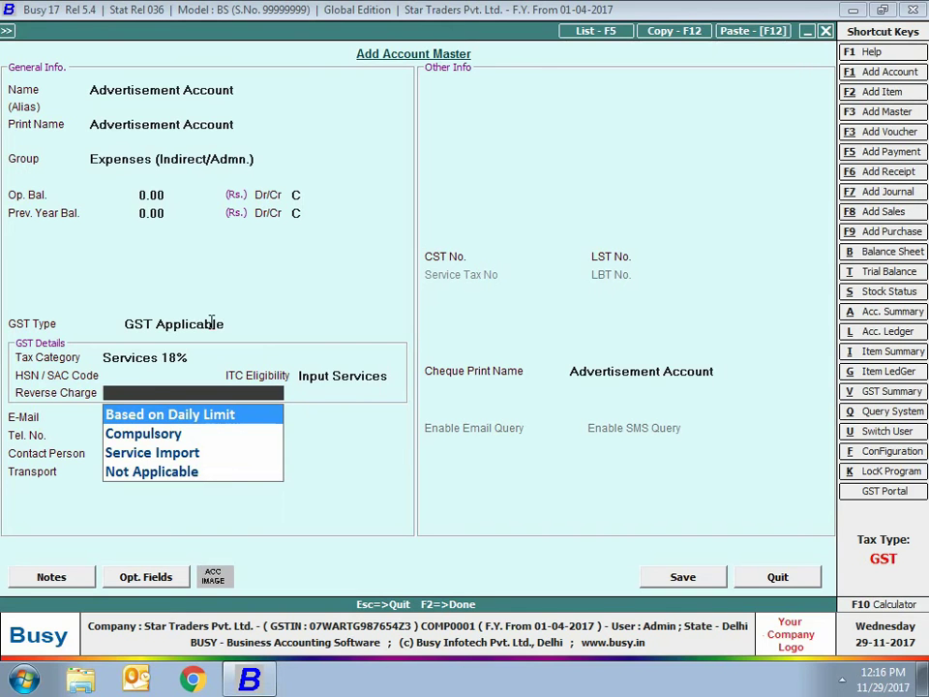
key(Return)
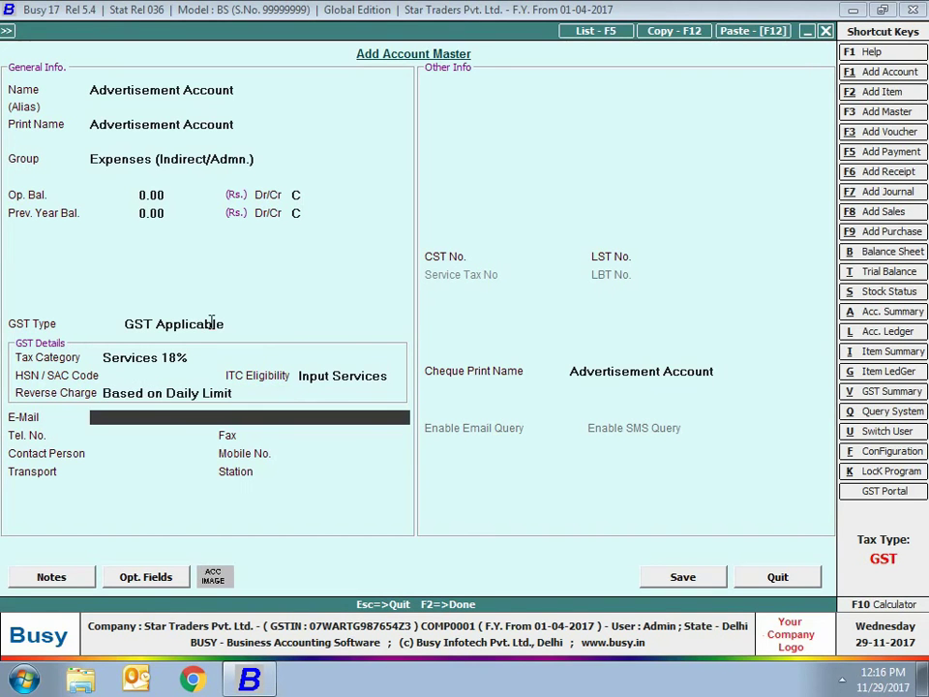
click(697, 578)
key(Escape)
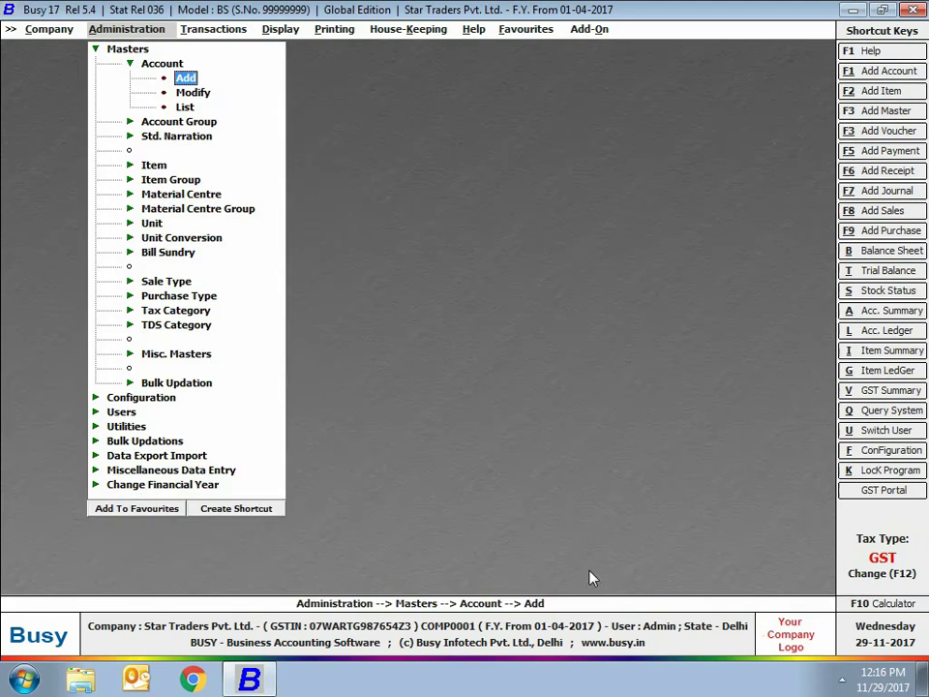
Begin a new journal voucher from Transactions > Journal > Add in the Main series
key(Escape)
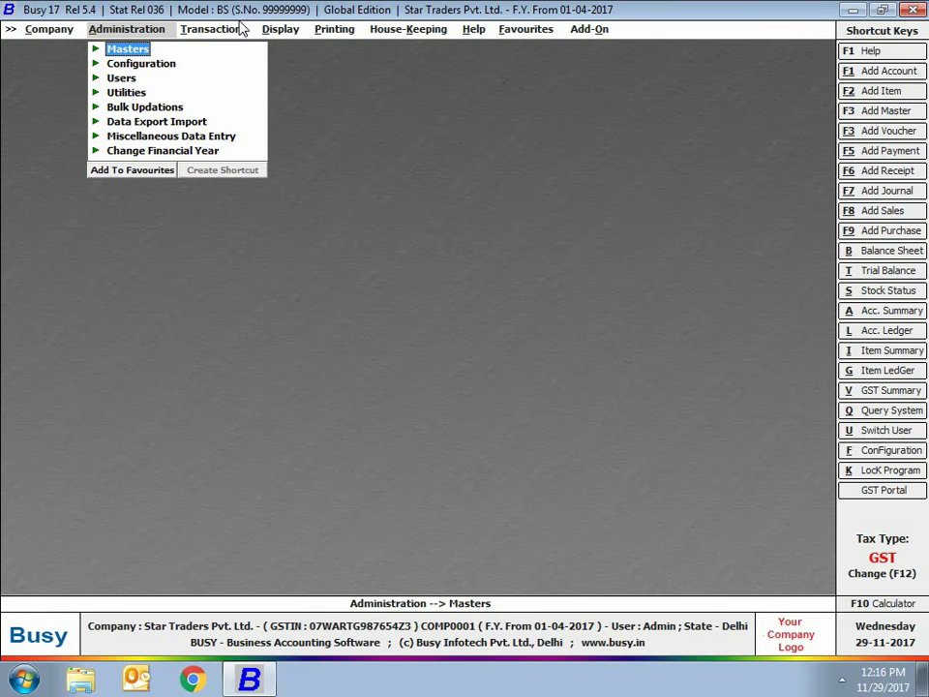
click(236, 31)
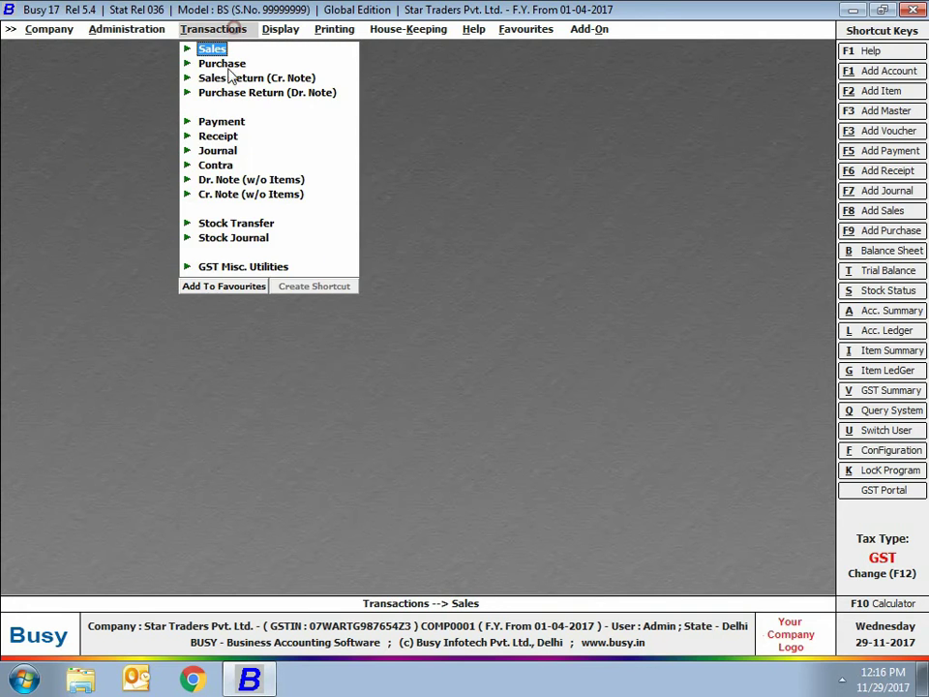
click(219, 152)
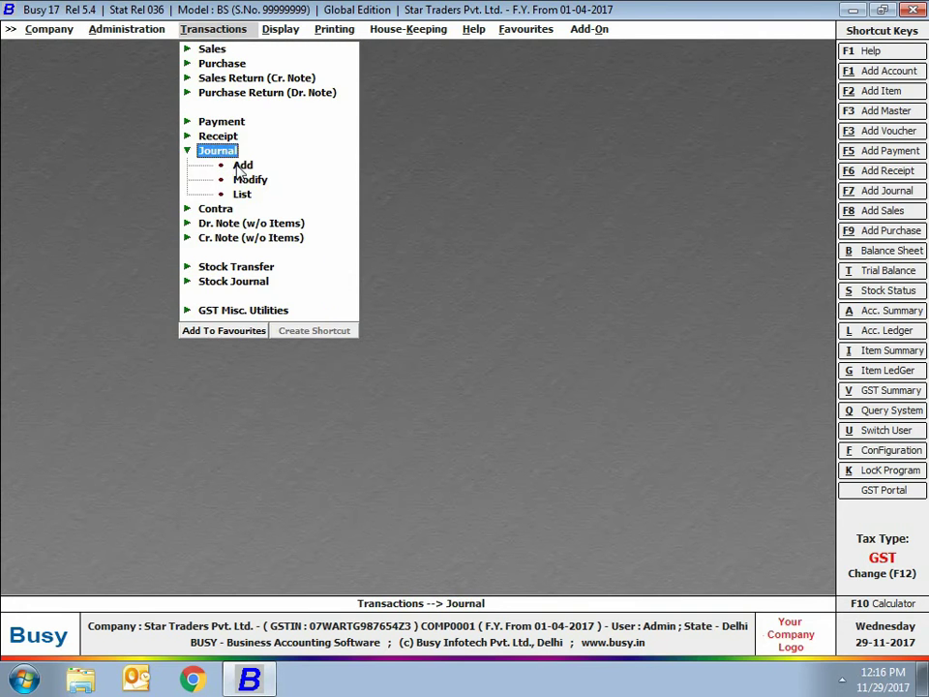
click(242, 165)
key(Return)
Date the journal voucher 05-07-2017 and keep its GST nature as Non-GST
text(5-07)
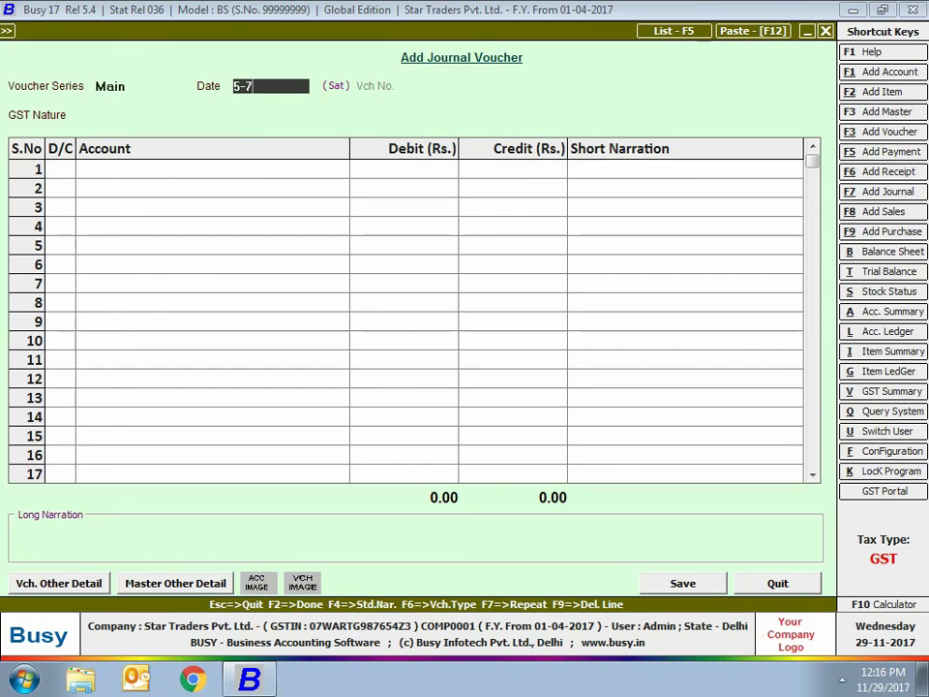
key(Return)
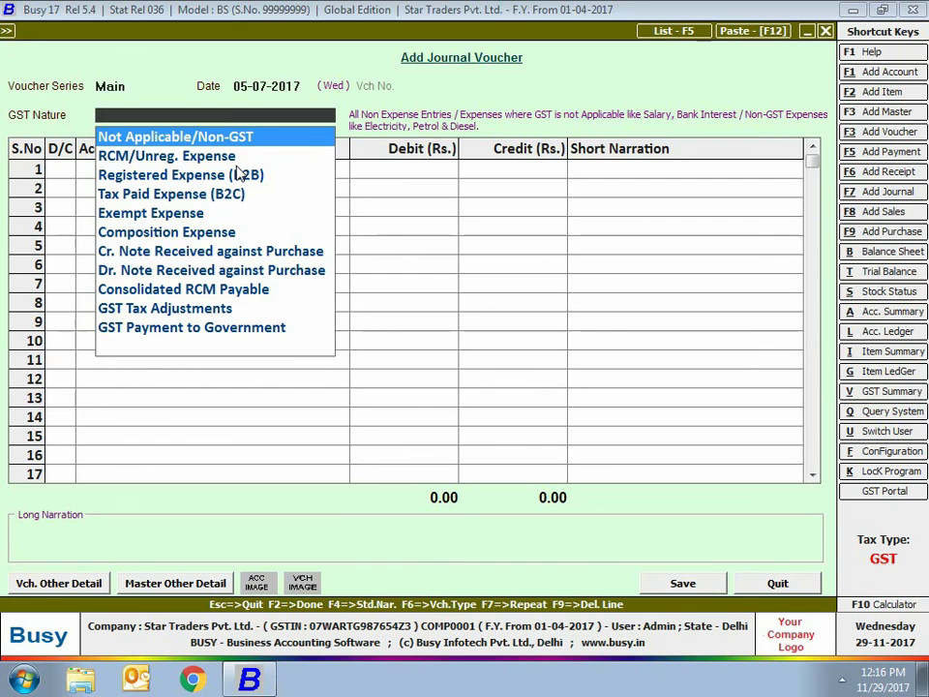
key(Return)
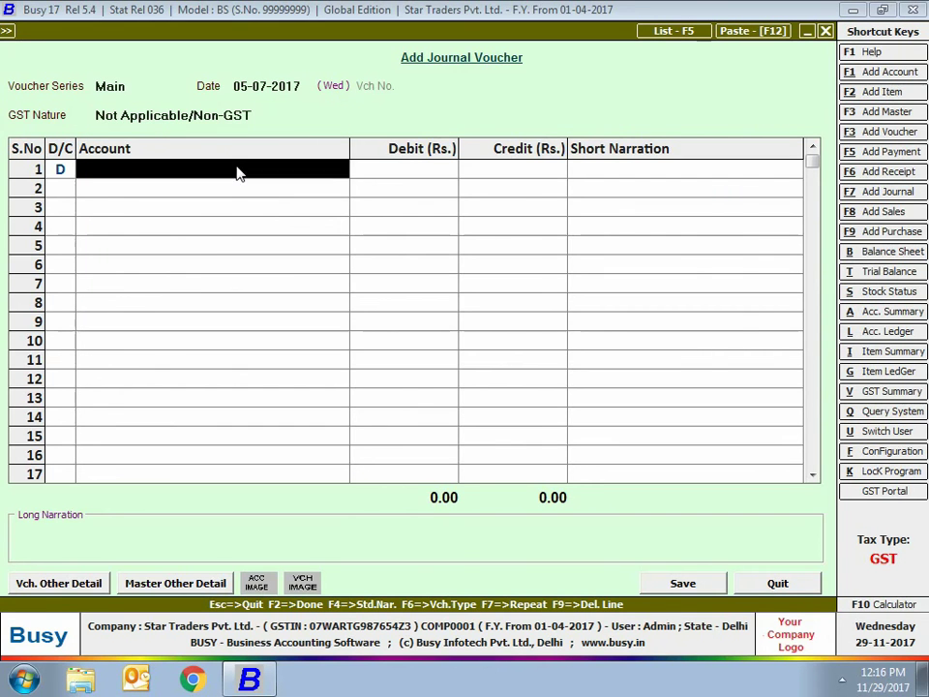
Debit Advertisement Account 1,00,000 and start a credit line for Fine Arts Pvt. Ltd
text(adver)
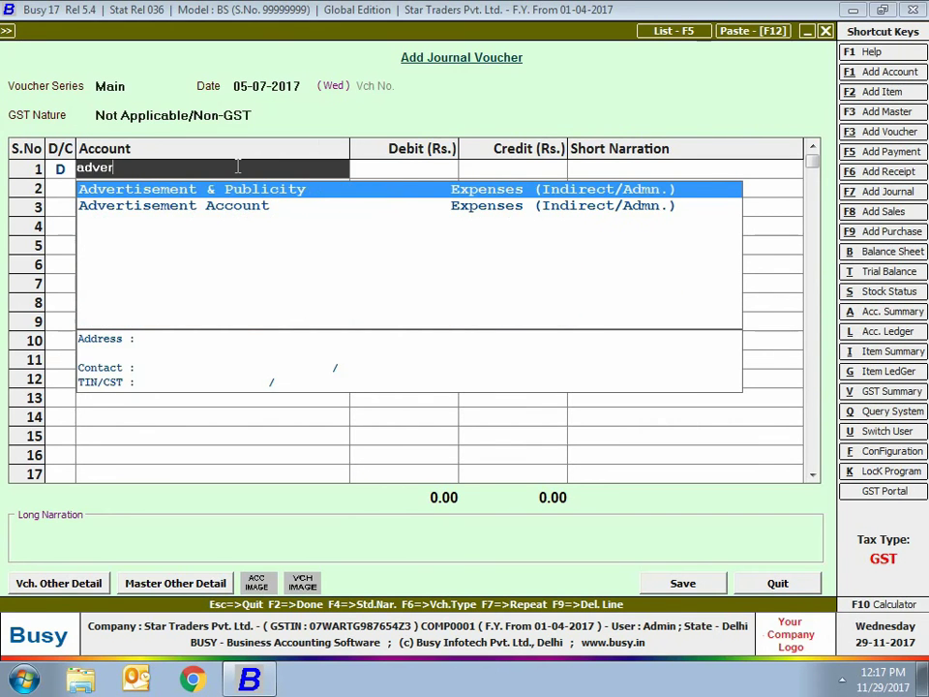
key(Down)
key(Return)
text(1,00,000)
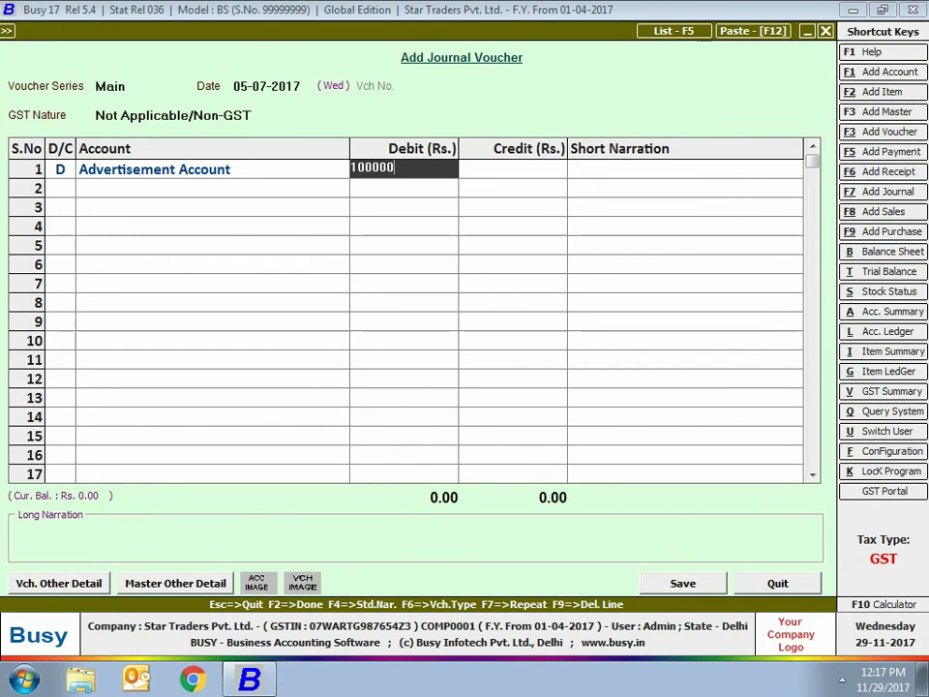
key(Return)
key(Return)
key(Return)
text(fine)
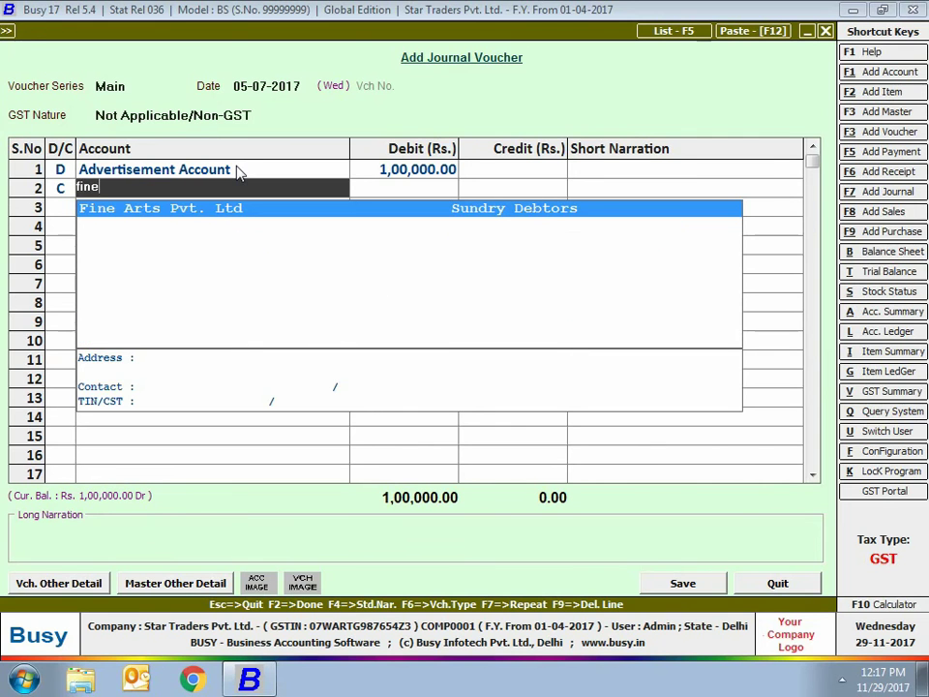
key(Return)
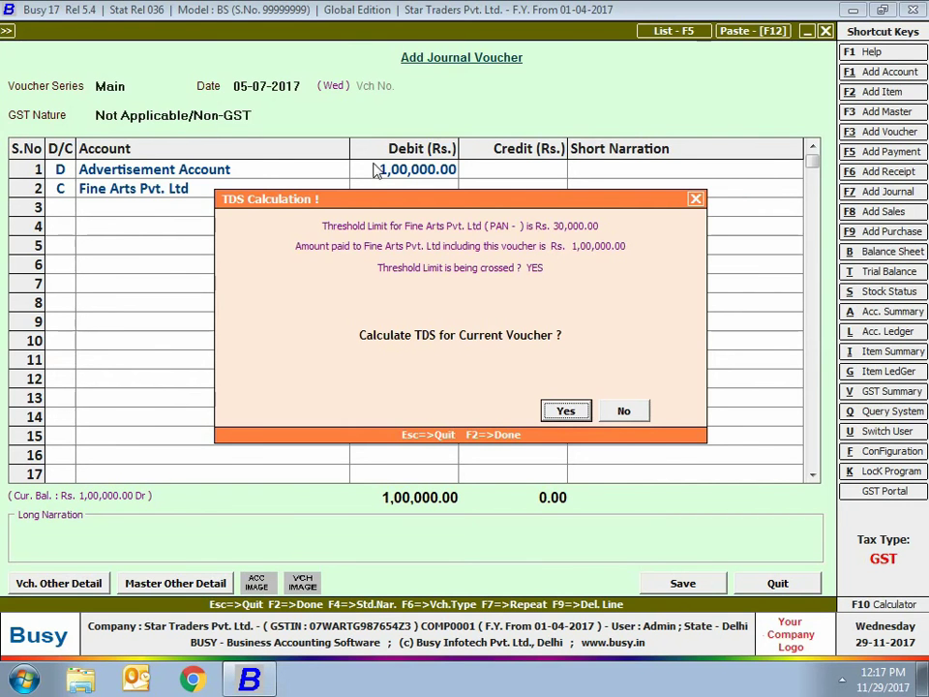
Accept the 20% TDS calculation and add its details to the voucher narration
click(562, 414)
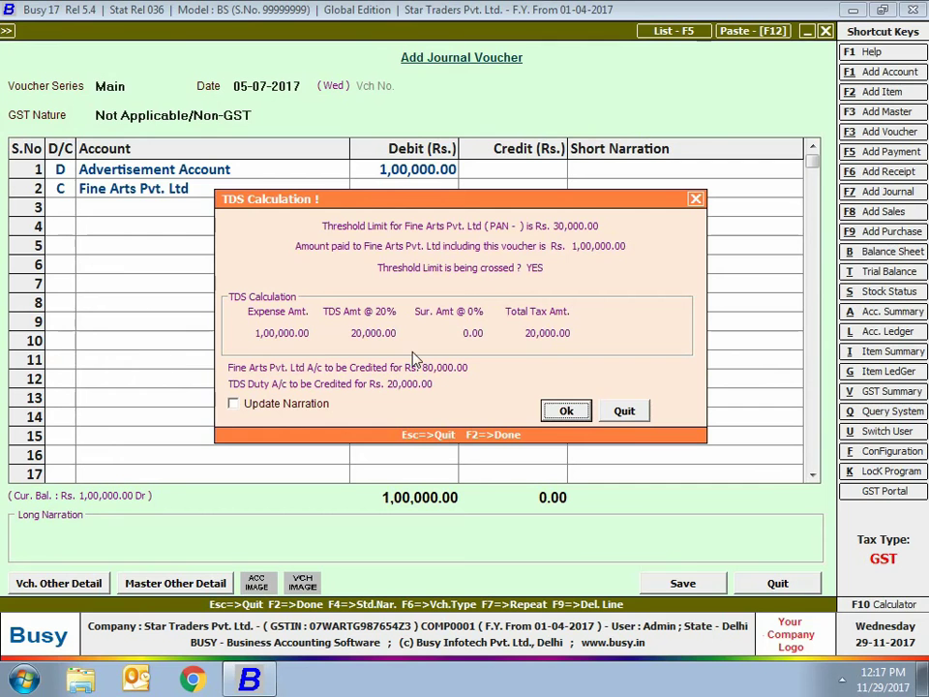
click(233, 404)
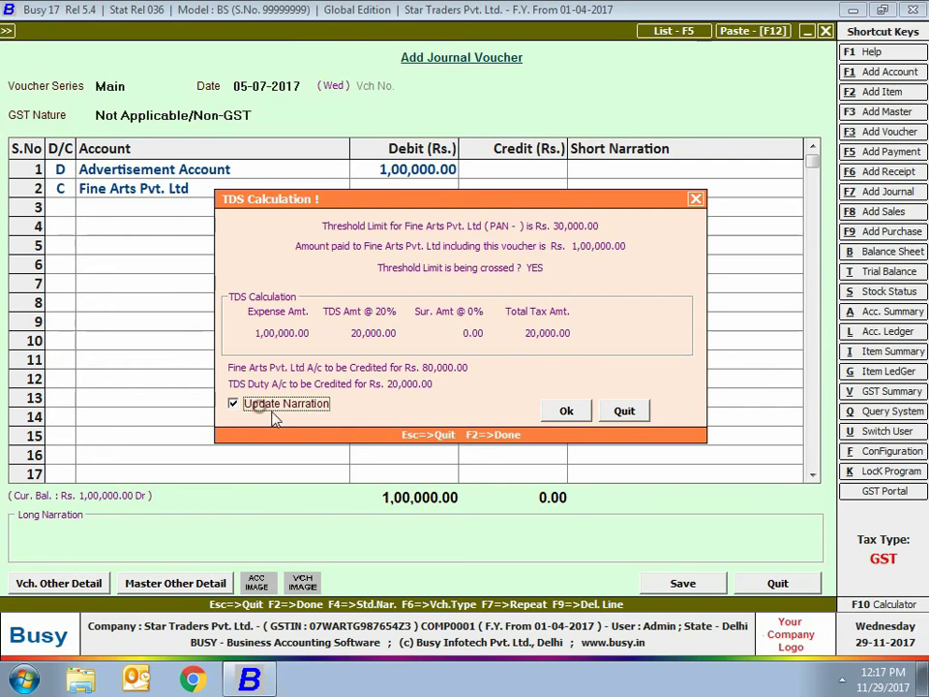
click(566, 410)
Enter the missing IT PAN in the Fine Arts Pvt. Ltd account master and save it
double_click(106, 190)
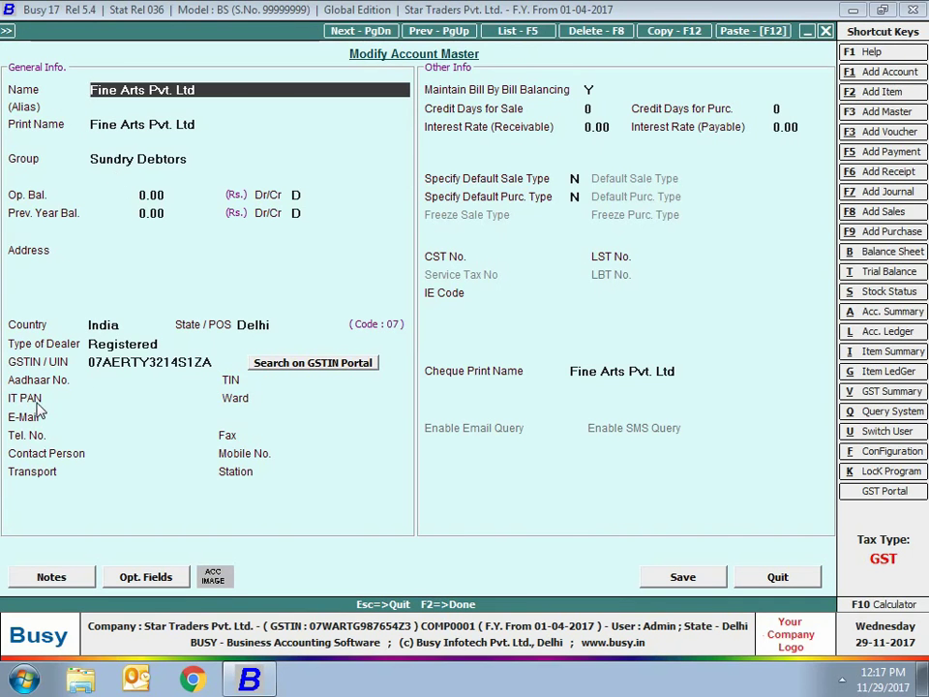
click(97, 398)
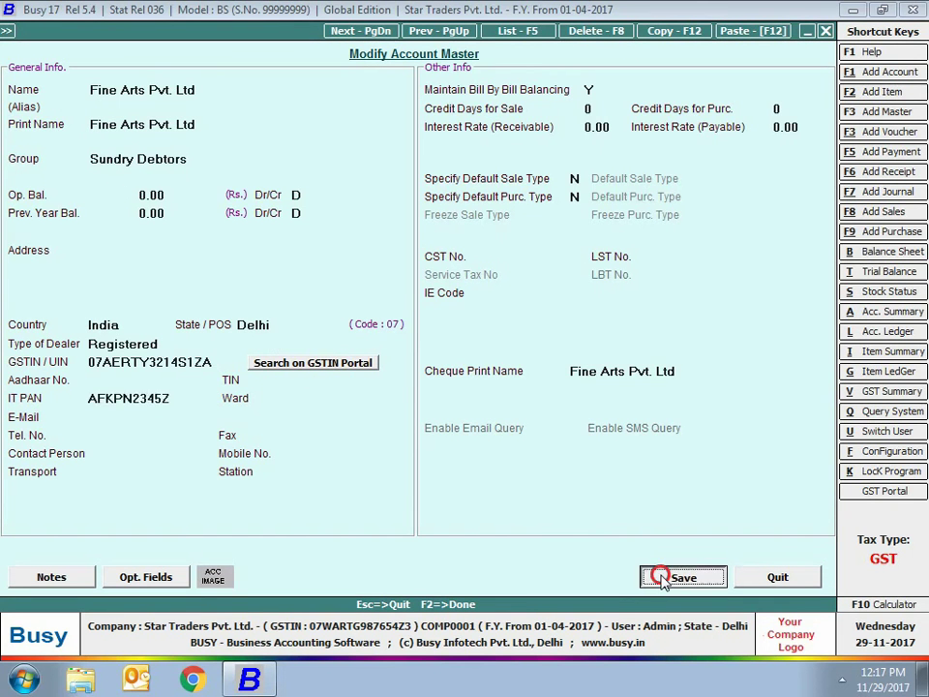
click(658, 575)
Redo line 2 crediting Fine Arts Pvt. Ltd and accept the recalculated 2% TDS (98,000)
key(F9)
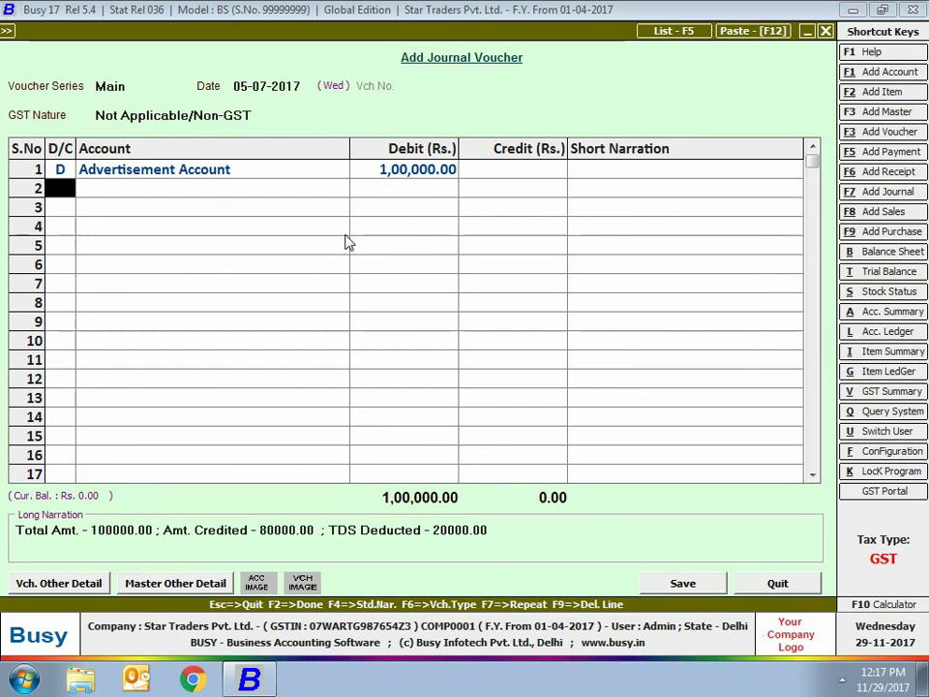
text(C)
key(Return)
text(fine)
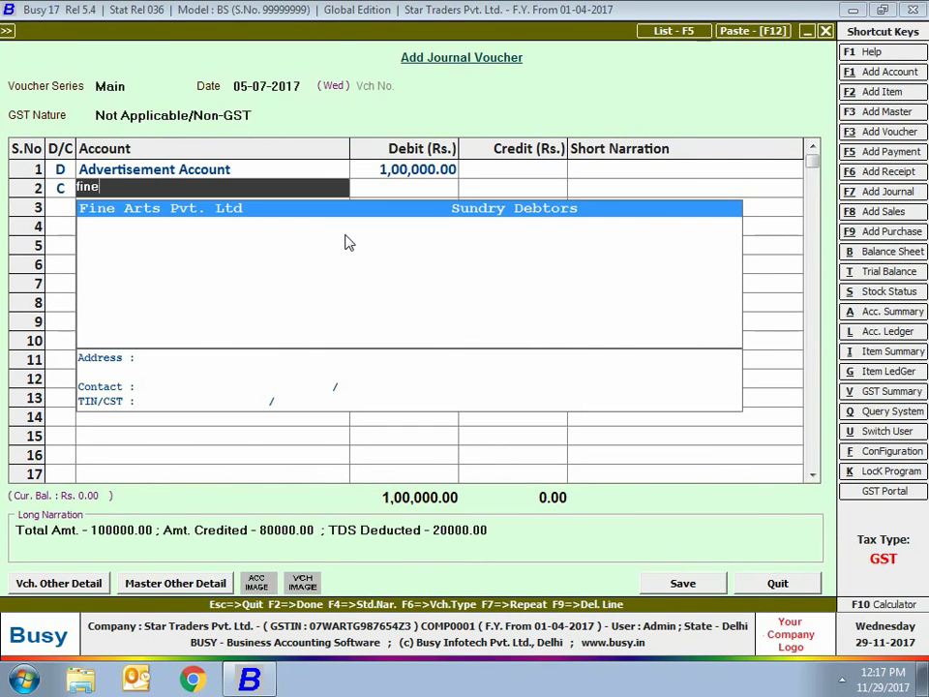
key(Return)
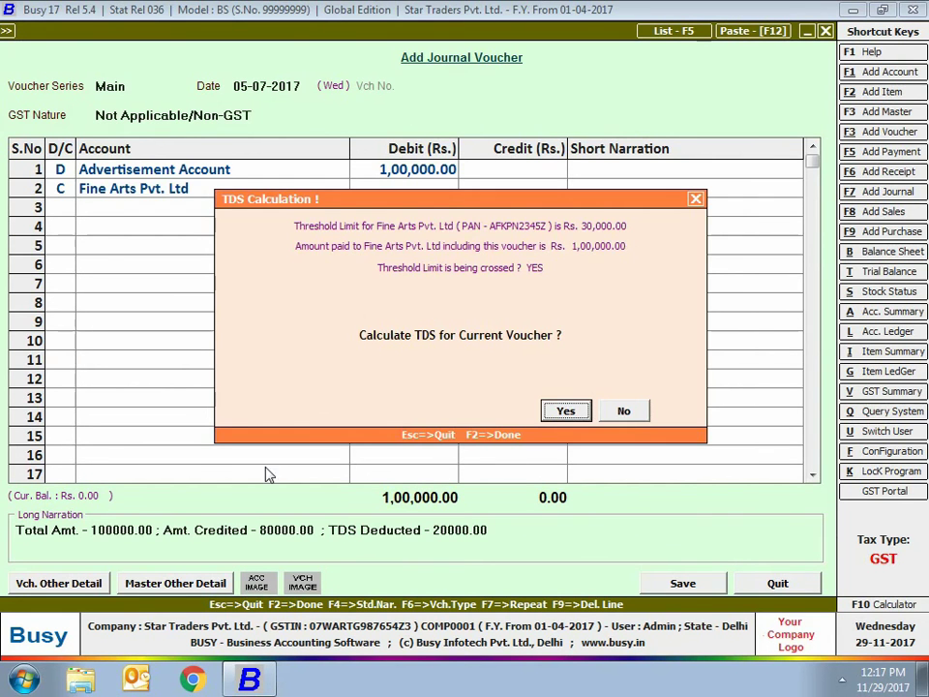
click(560, 411)
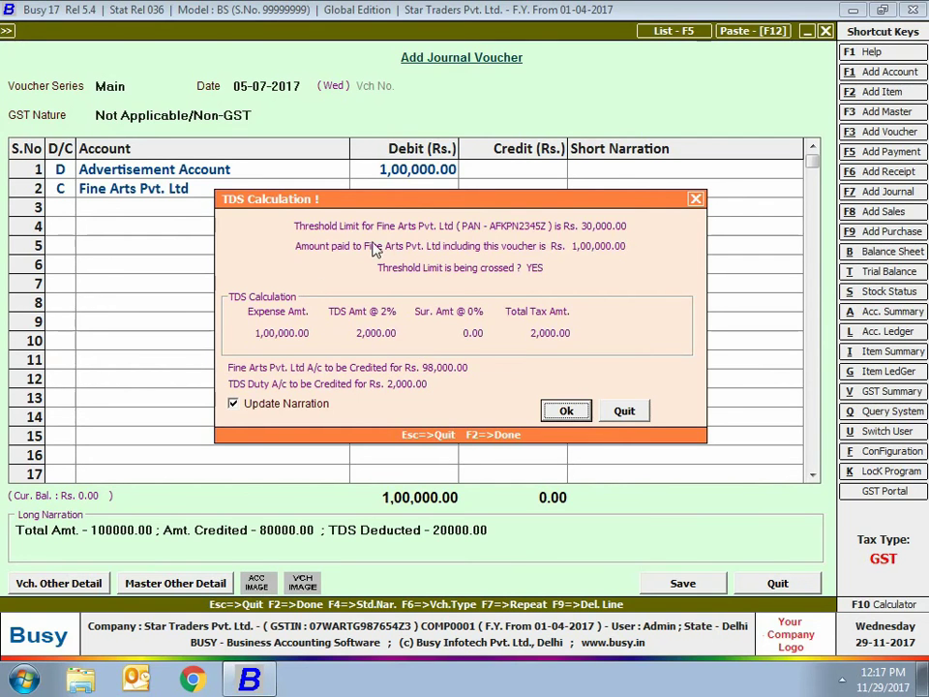
click(566, 411)
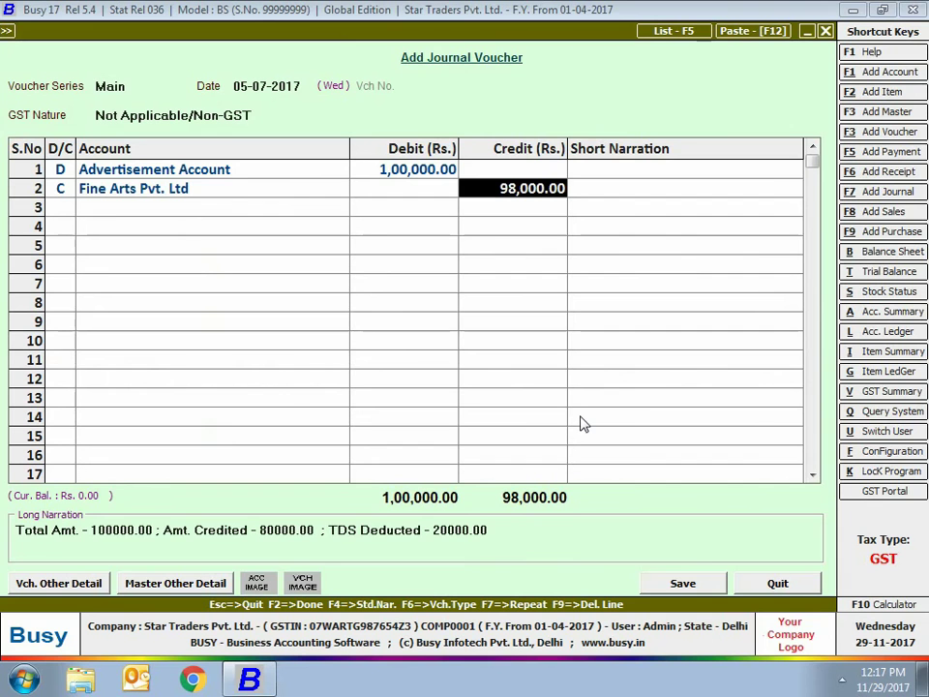
Add a third line crediting TDS Account 2,000.00 and finish the voucher
key(Return)
click(35, 529)
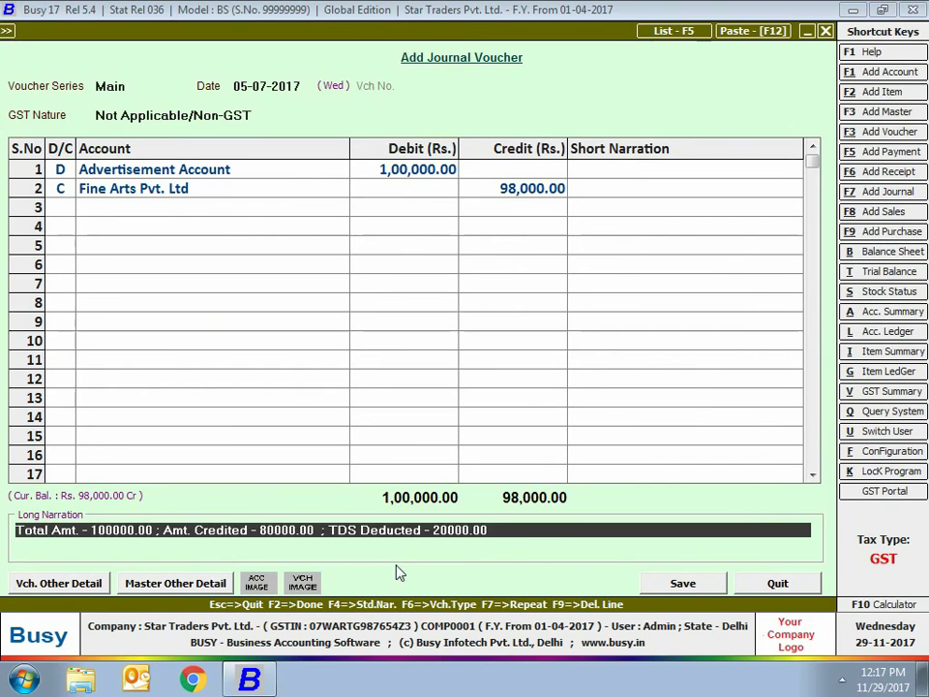
click(64, 211)
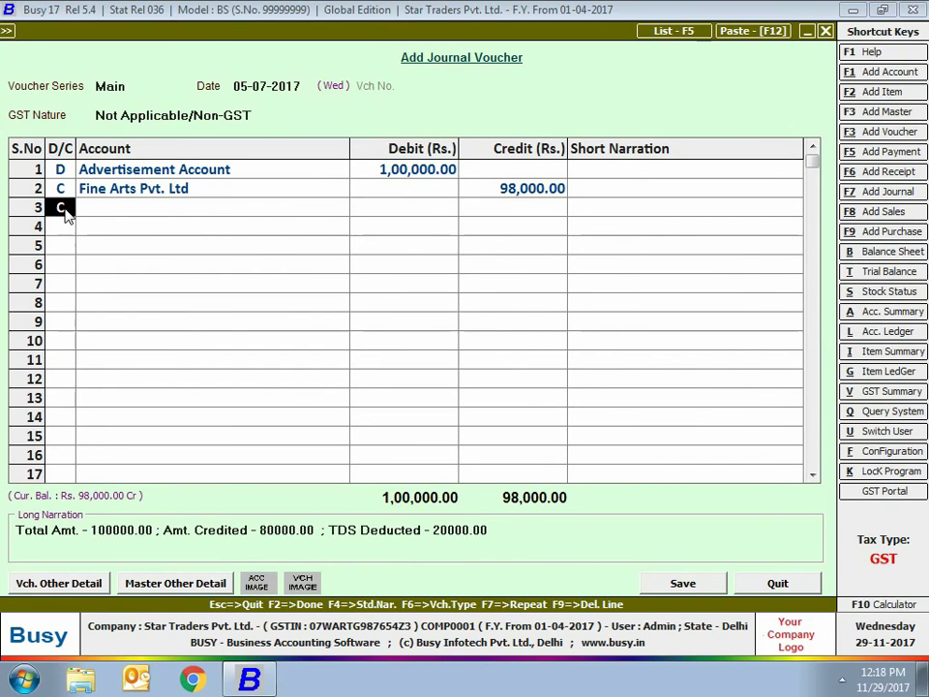
key(Return)
text(tds ac)
key(Return)
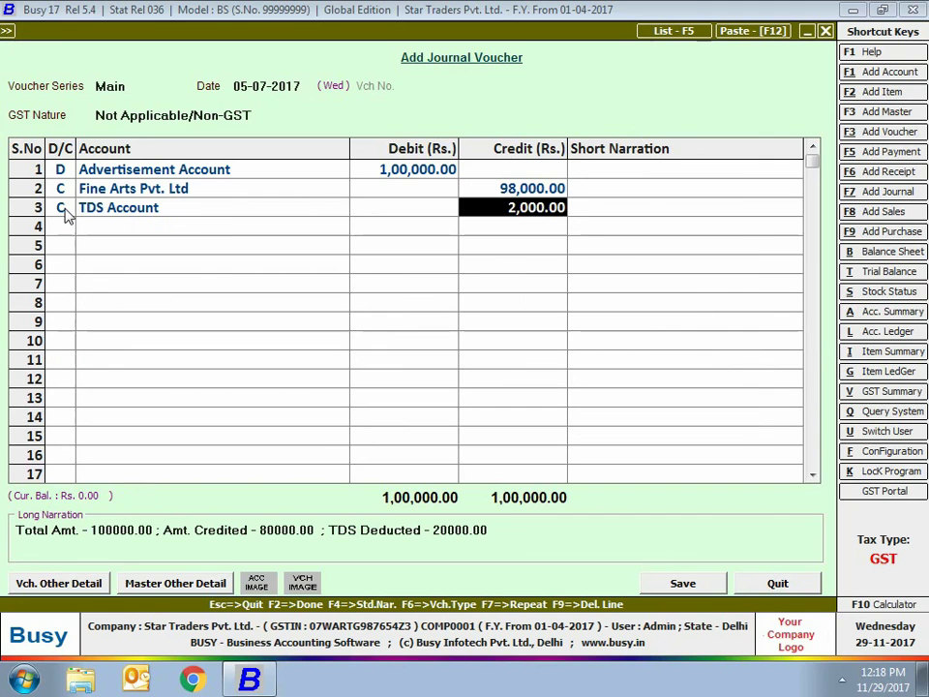
key(Return)
key(F2)
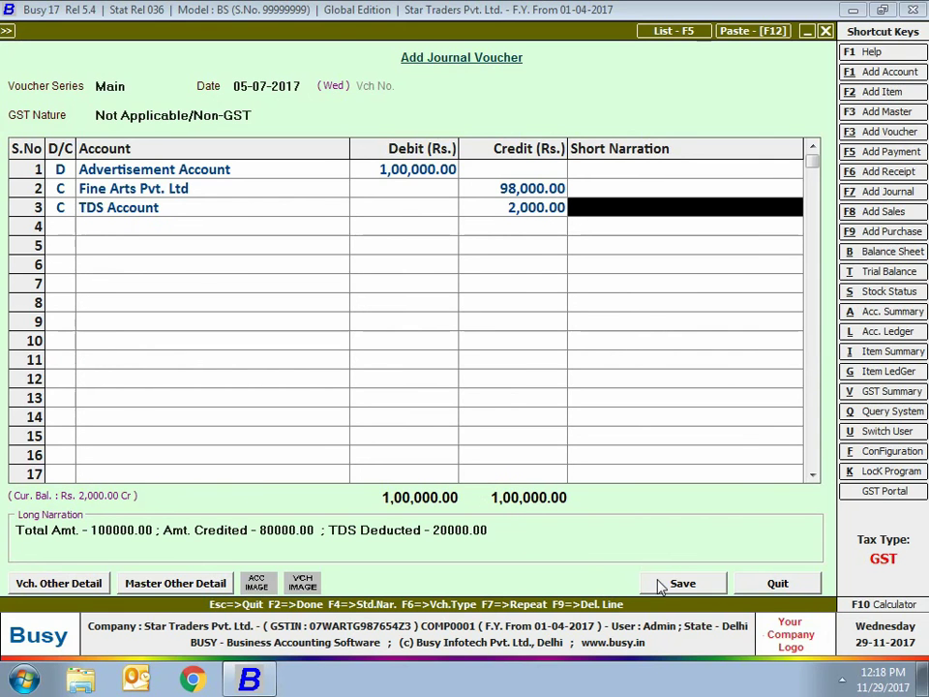
Confirm TDS deduction details (applicable Y, lower rate N, Contracts to Others) and bill adjustment to save
drag(316, 207, 303, 234)
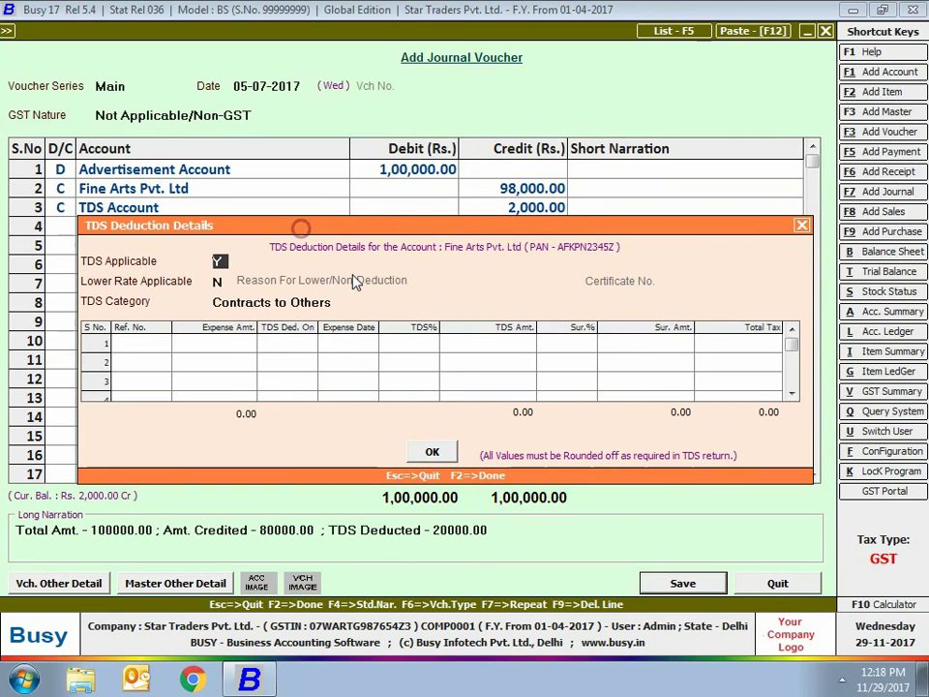
key(Return)
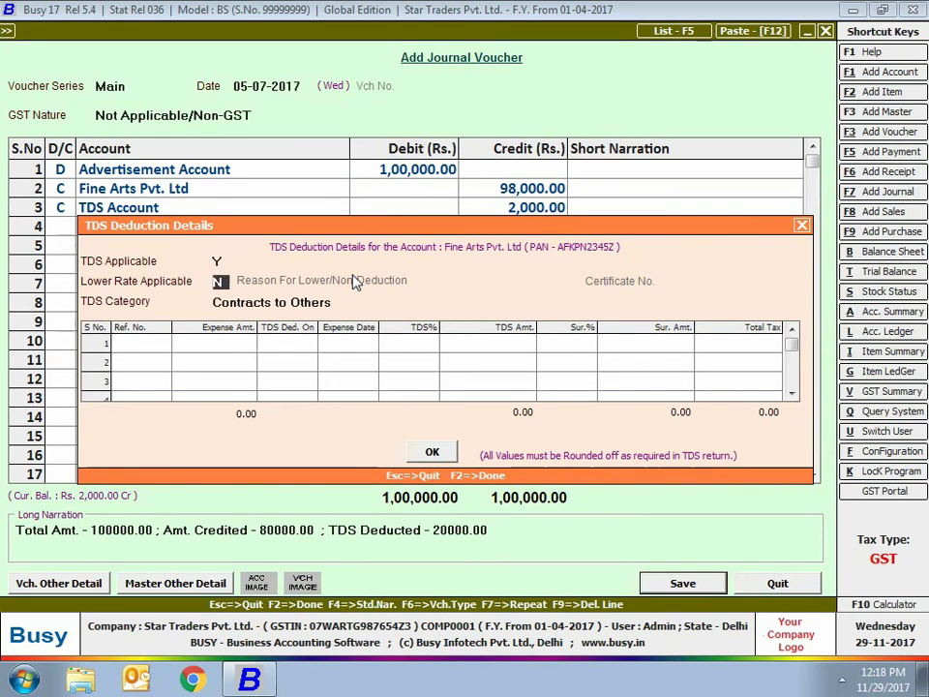
key(Return)
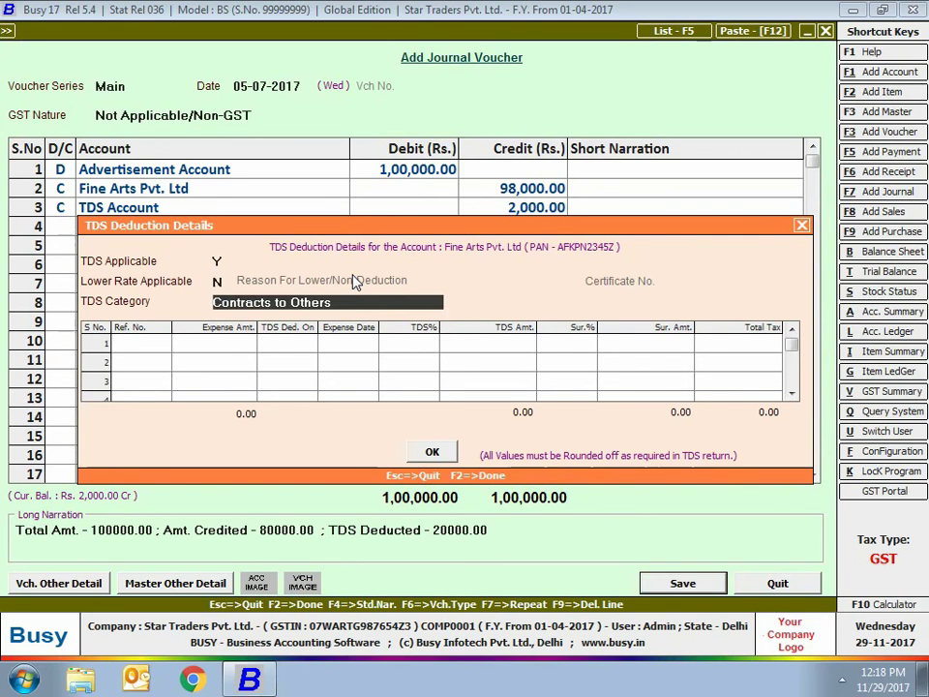
key(Return)
key(Return)
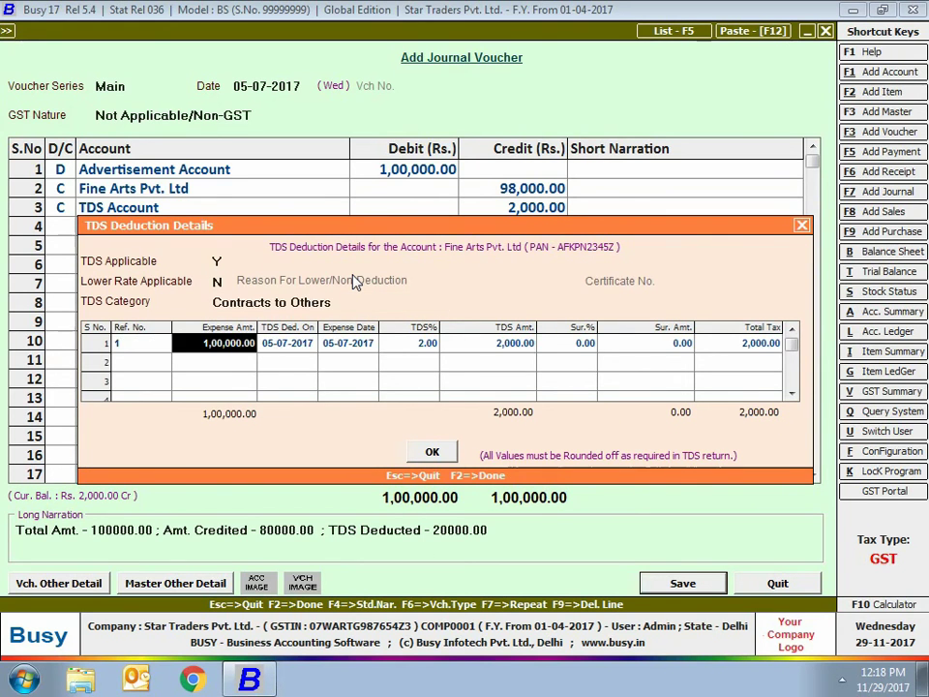
key(Return)
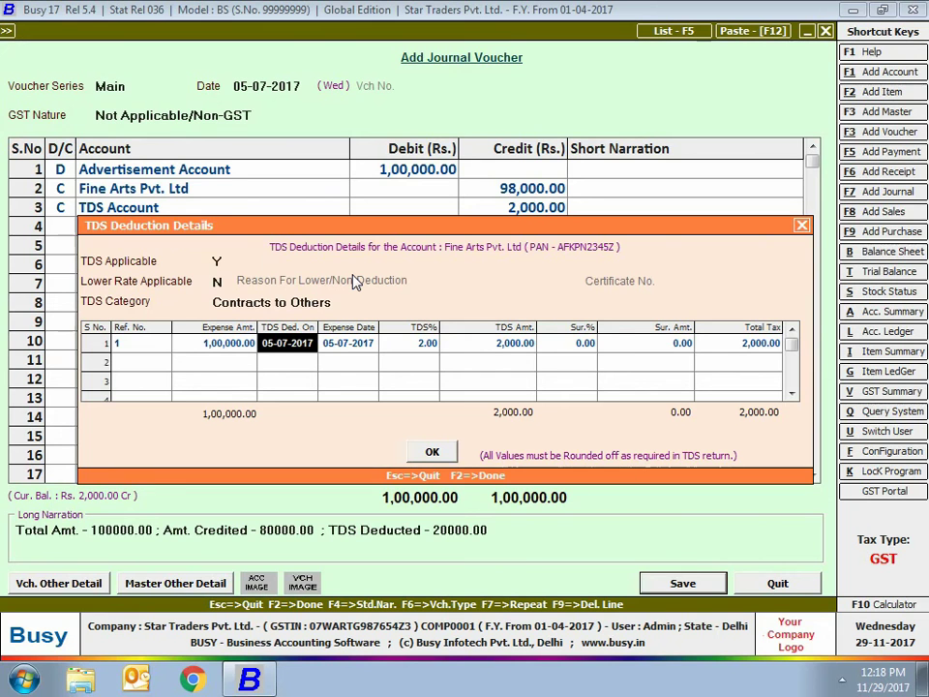
key(Return)
key(Return)
key(Return)
key(Return)
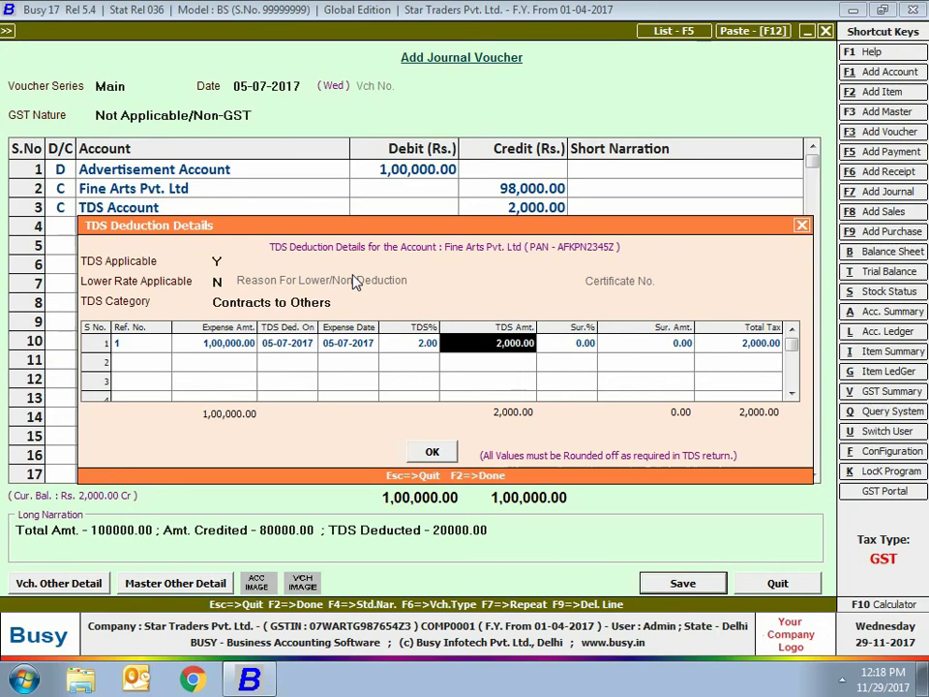
key(Return)
key(Return)
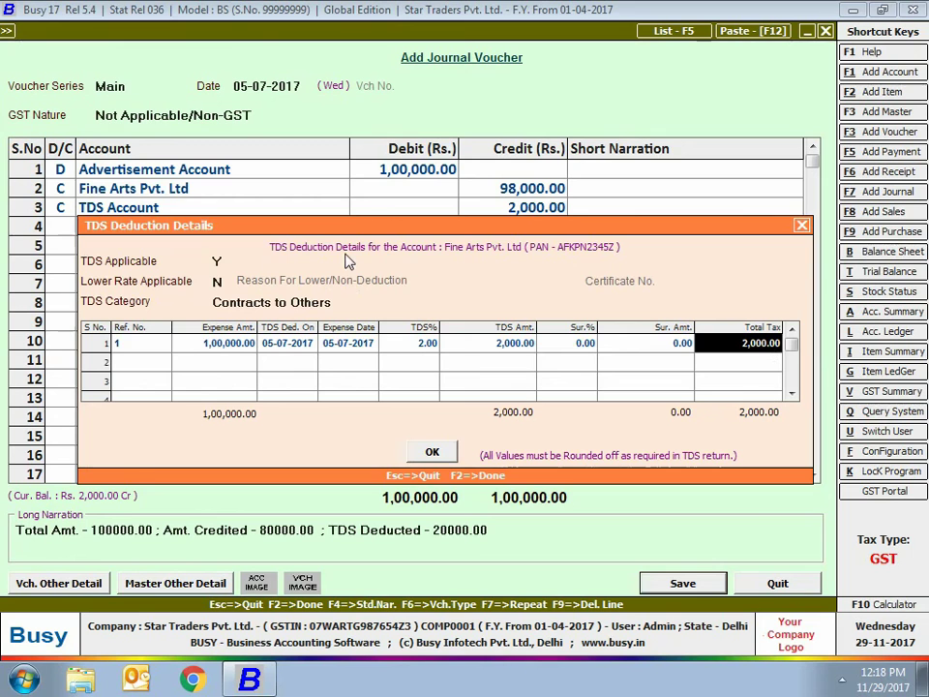
click(432, 452)
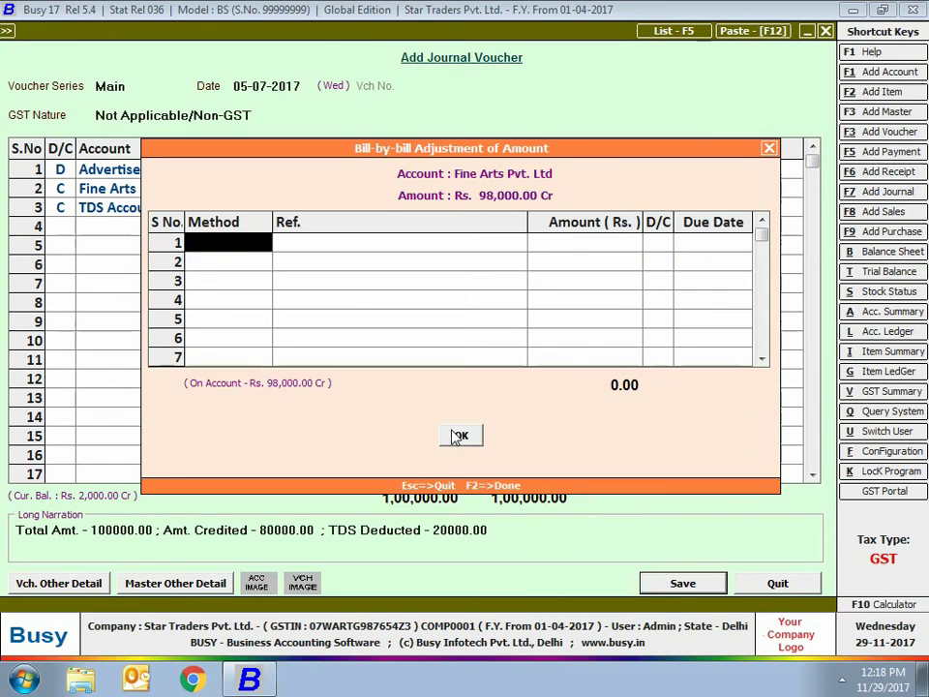
click(455, 437)
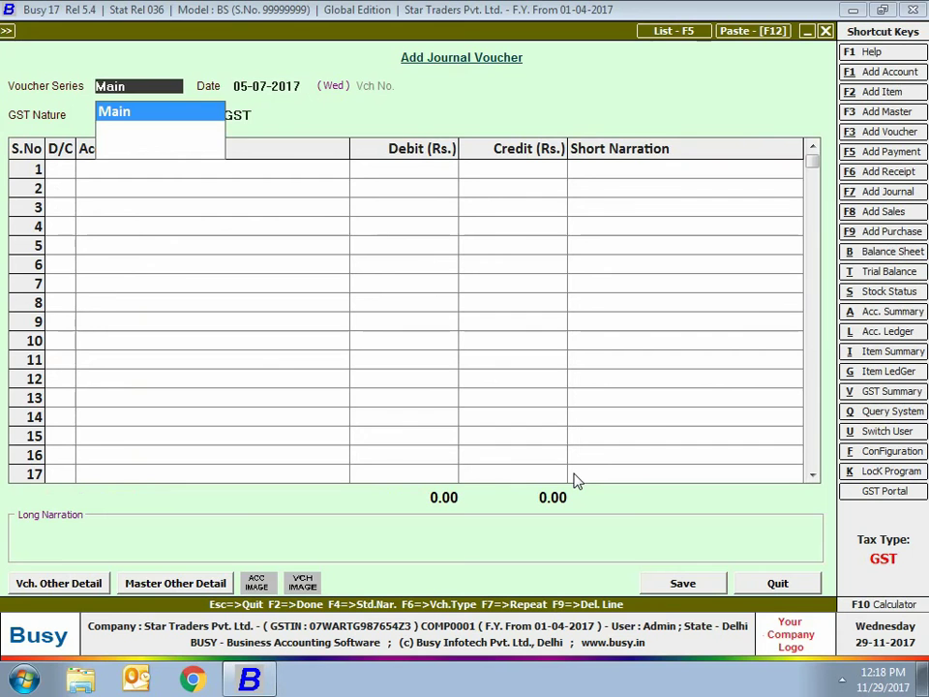
Start a Main-series journal dated 31-07-2017 with Not Applicable/Non-GST nature
key(Return)
text(31-07)
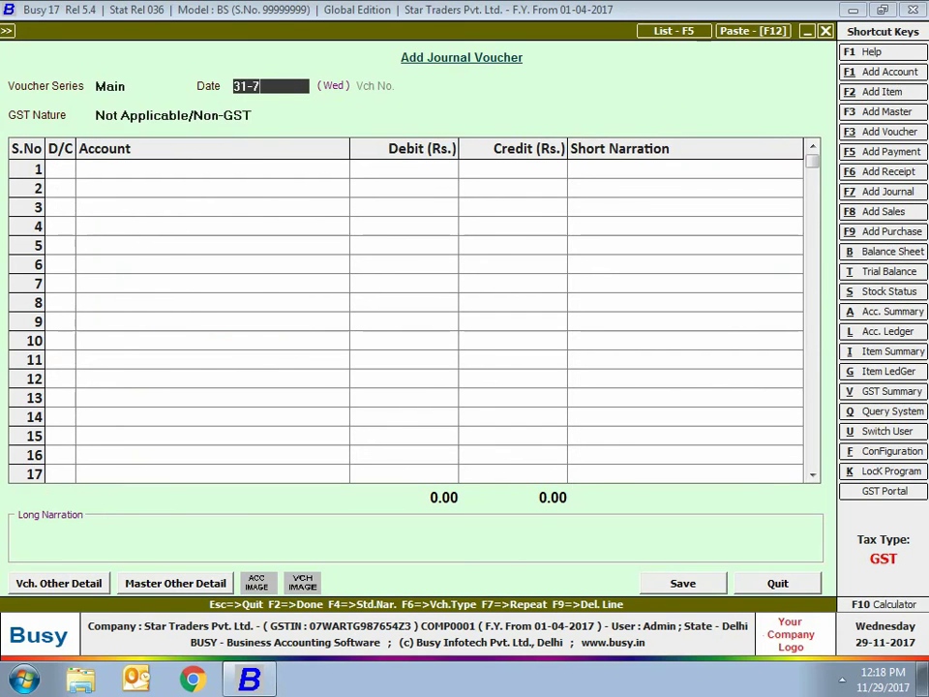
key(Return)
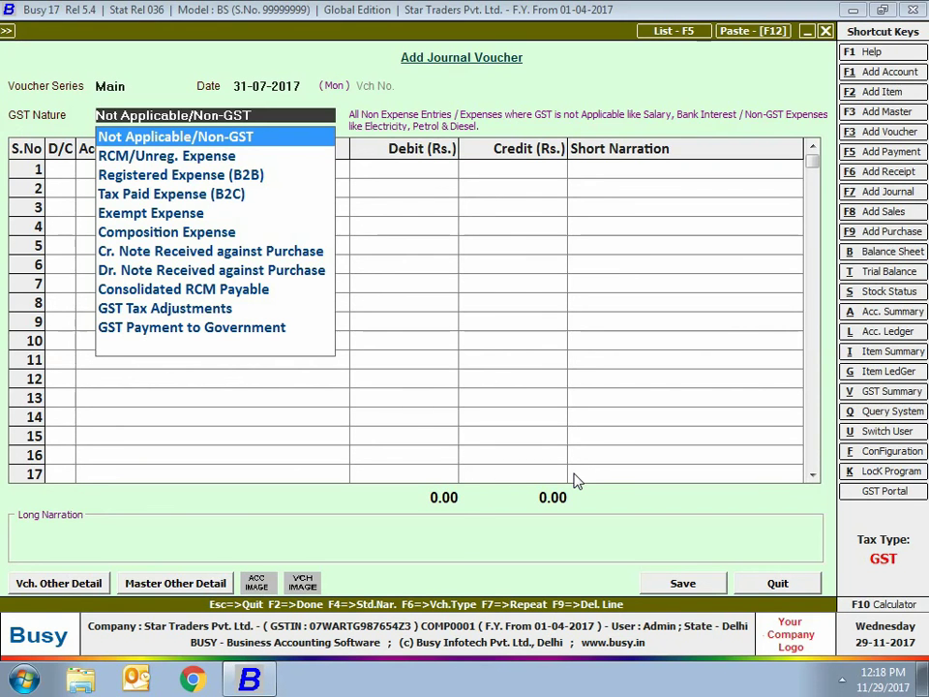
key(Return)
key(Return)
Debit TDS Account 2,000.00, credit State Bank of India, and save the voucher
text(tds ac)
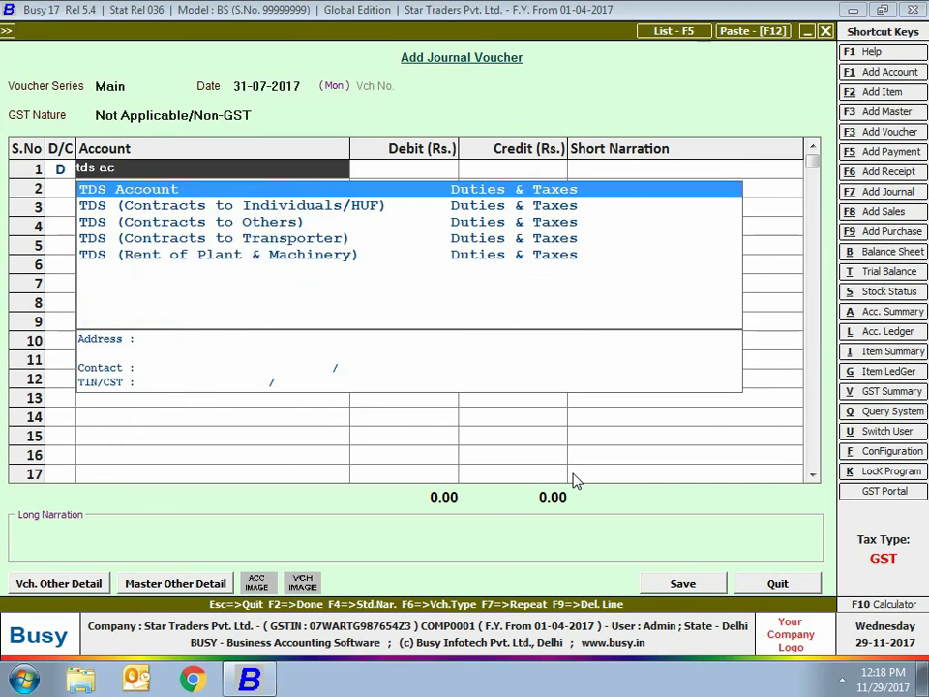
key(Return)
text(2,000)
key(Return)
key(Return)
key(Return)
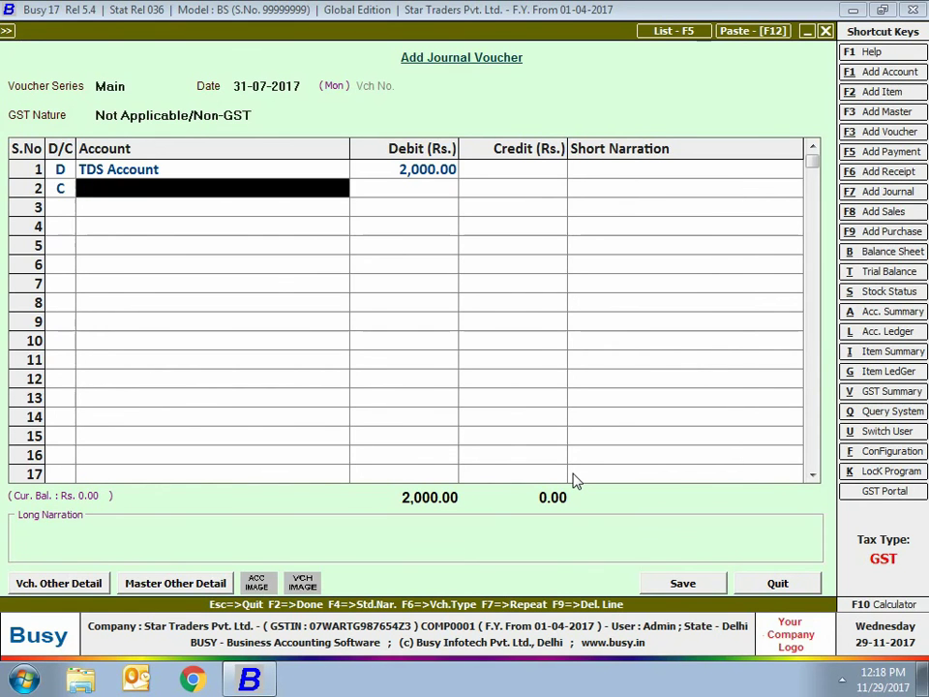
text(sbi)
key(Return)
key(Return)
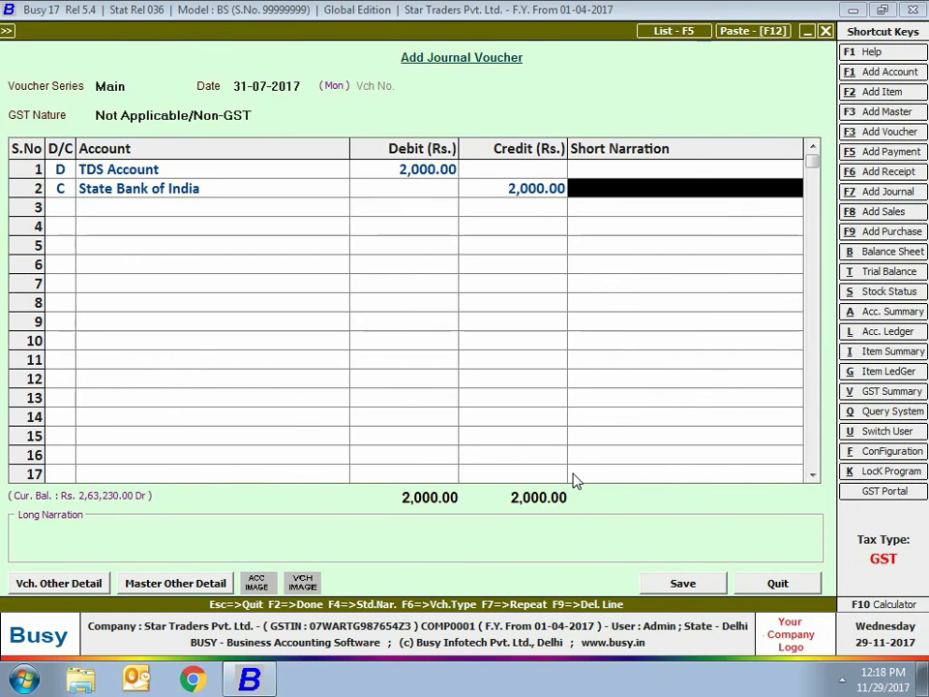
click(682, 583)
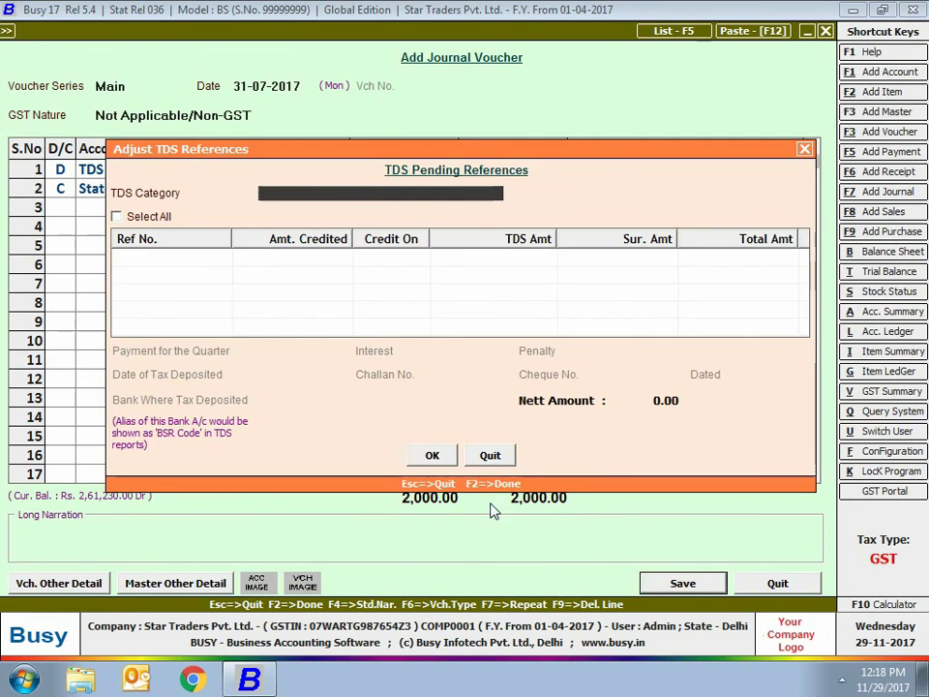
Choose the Contracts to Others TDS category and mark pending reference 1 as paid
text(c)
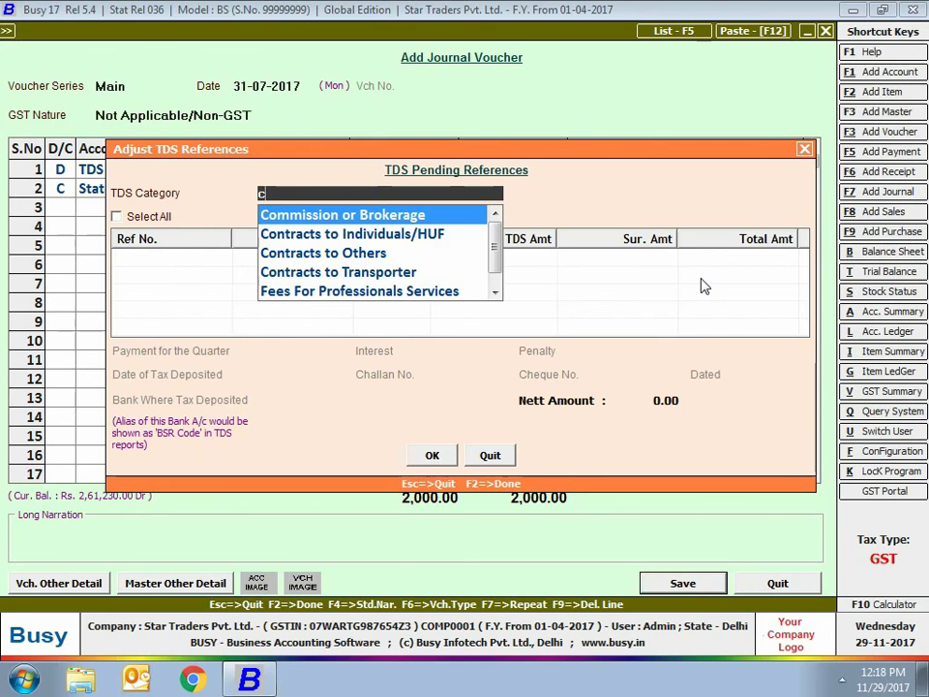
key(Down)
key(Down)
key(Return)
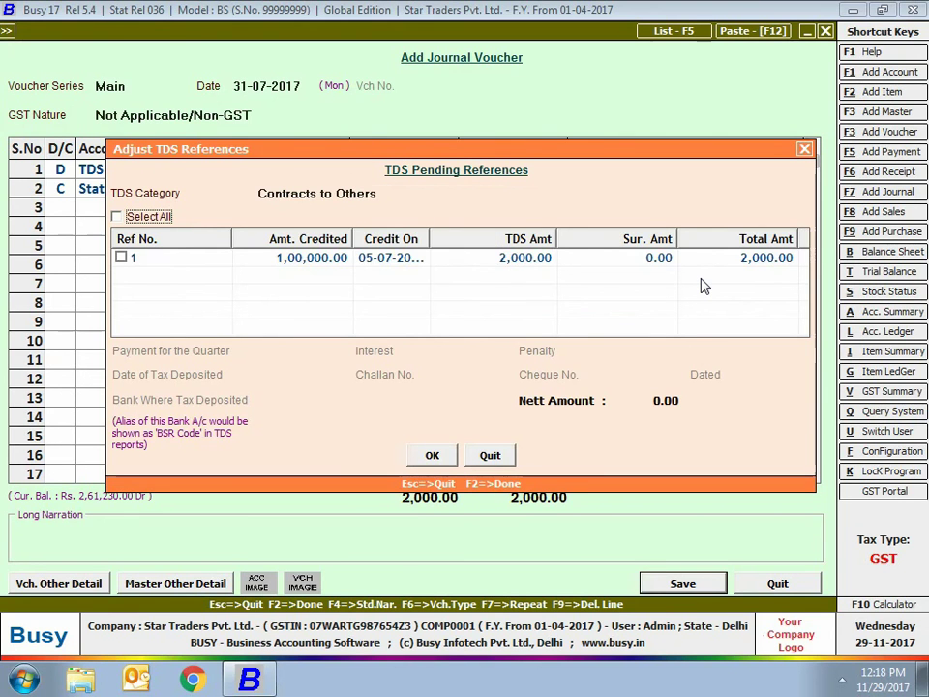
click(121, 258)
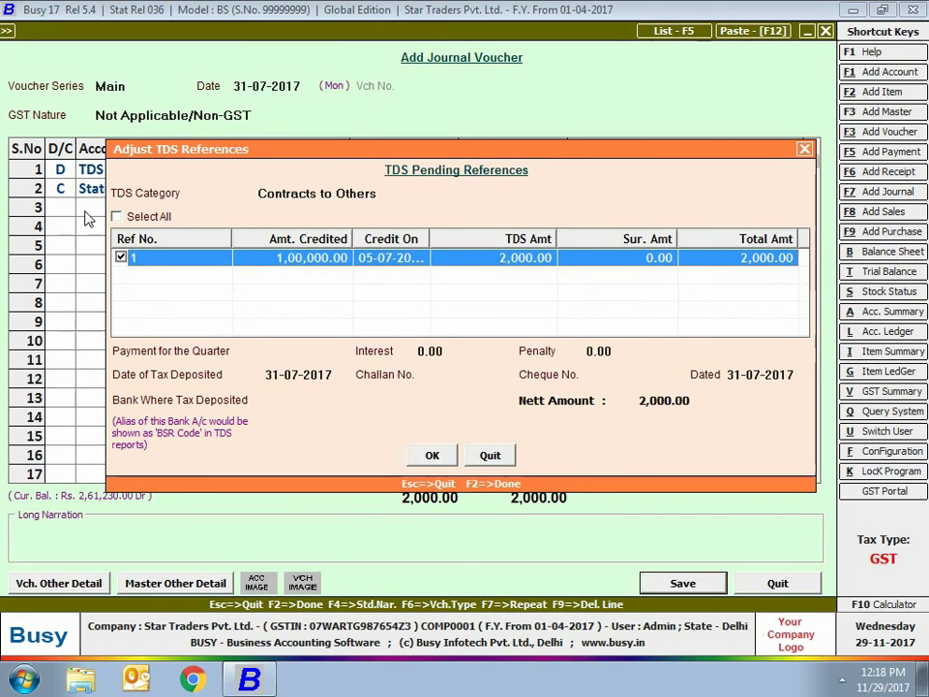
Set the payment to quarter Ist with 0.00 interest and penalty, deposited 31-07-2017
click(312, 349)
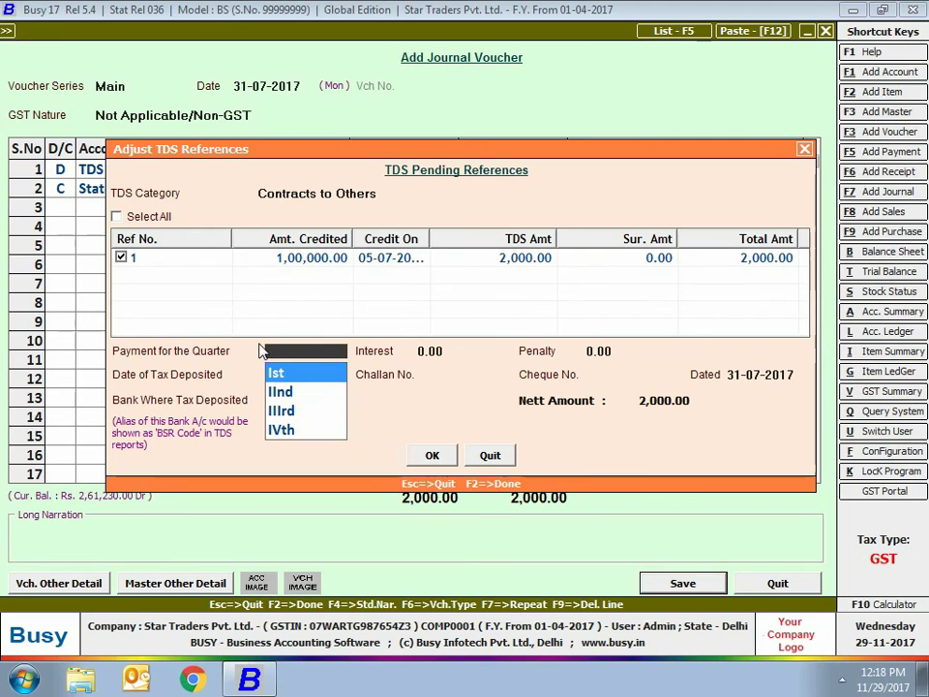
key(Return)
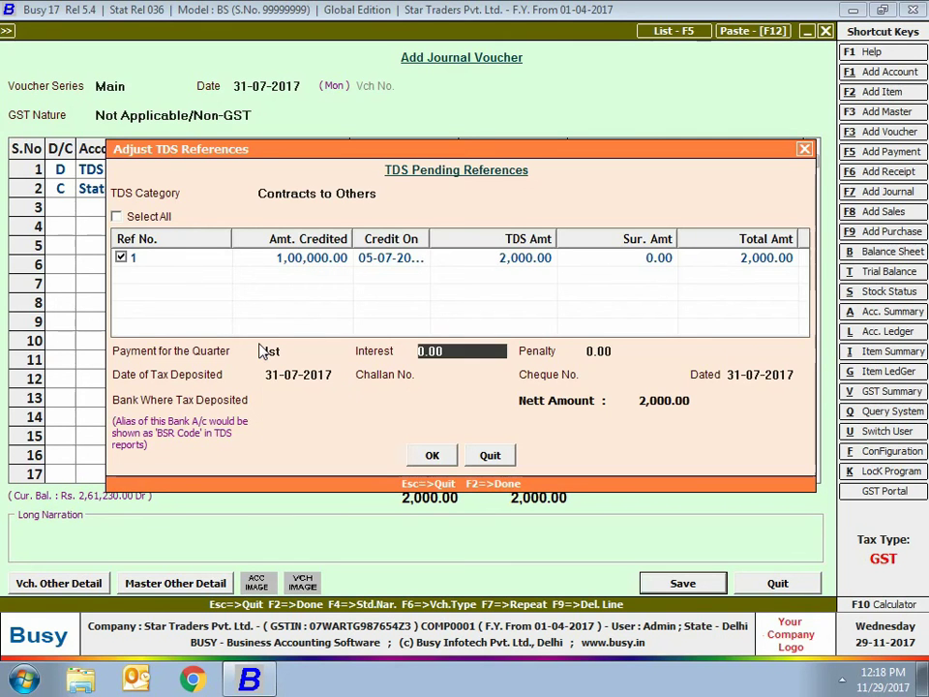
key(Return)
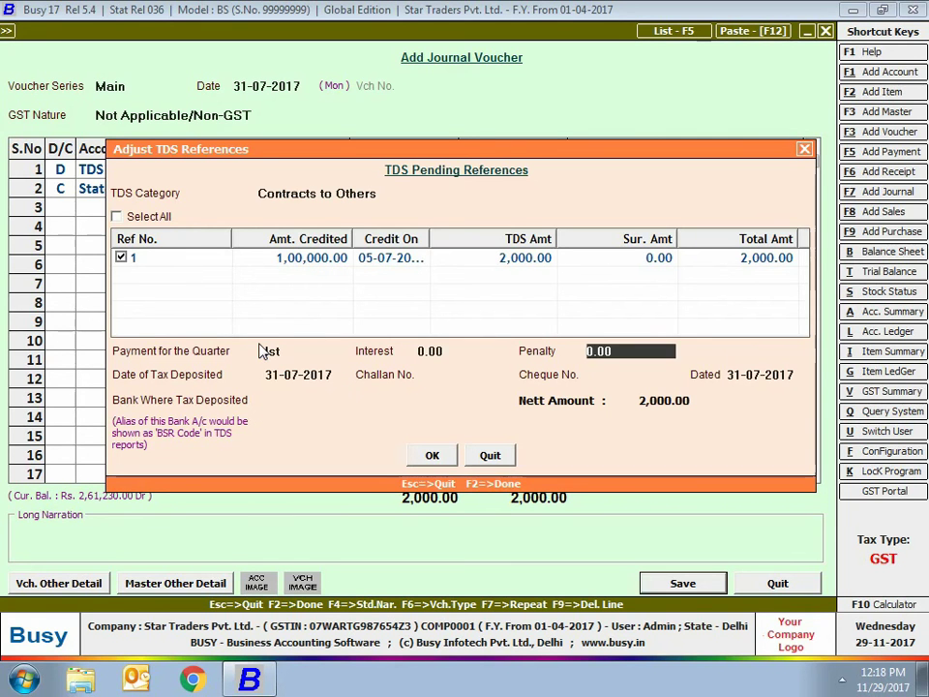
key(Return)
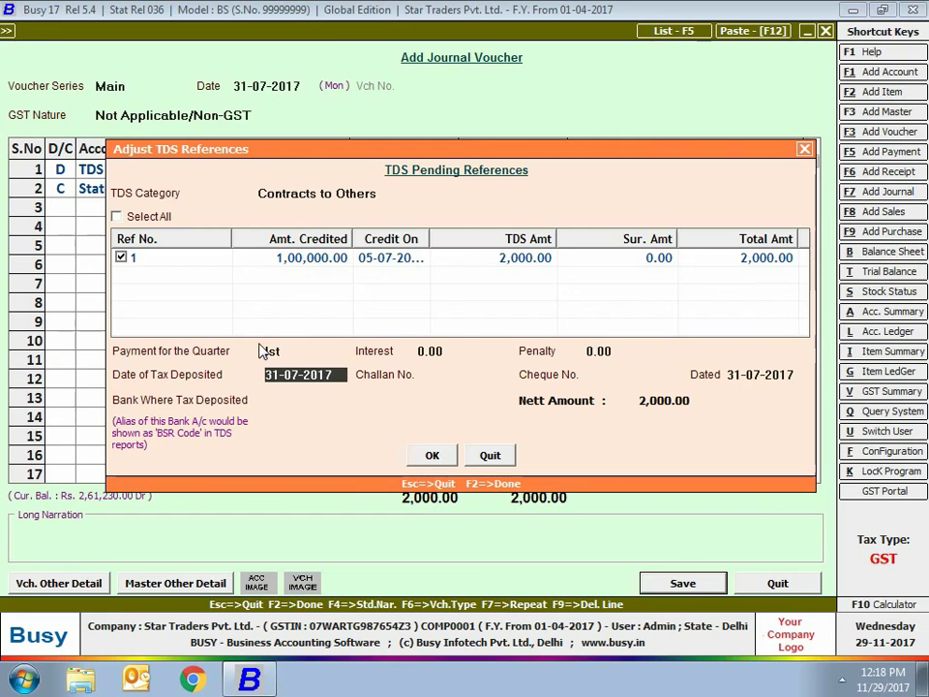
key(Return)
Enter challan 2345, cheque 0014 and bank HDFC Bank, then confirm the deposit
text(2345)
key(Return)
text(0014)
key(Return)
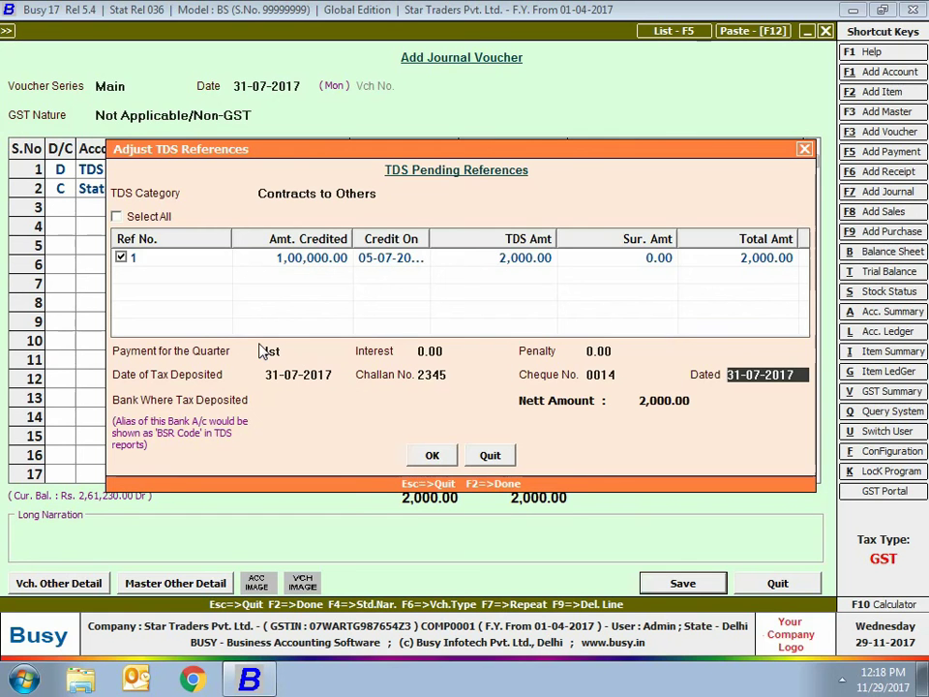
key(Return)
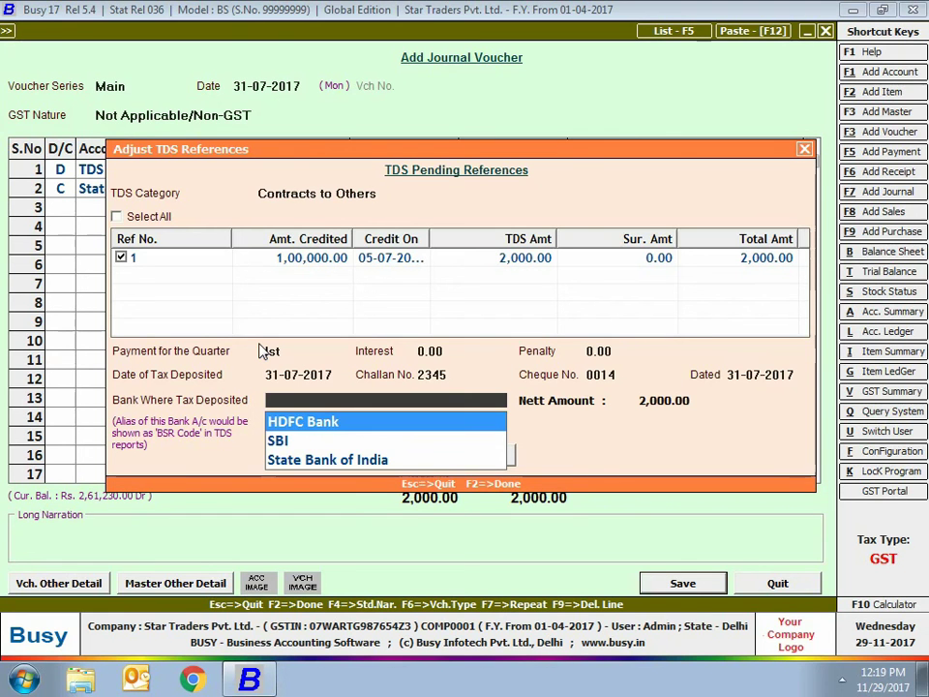
key(Return)
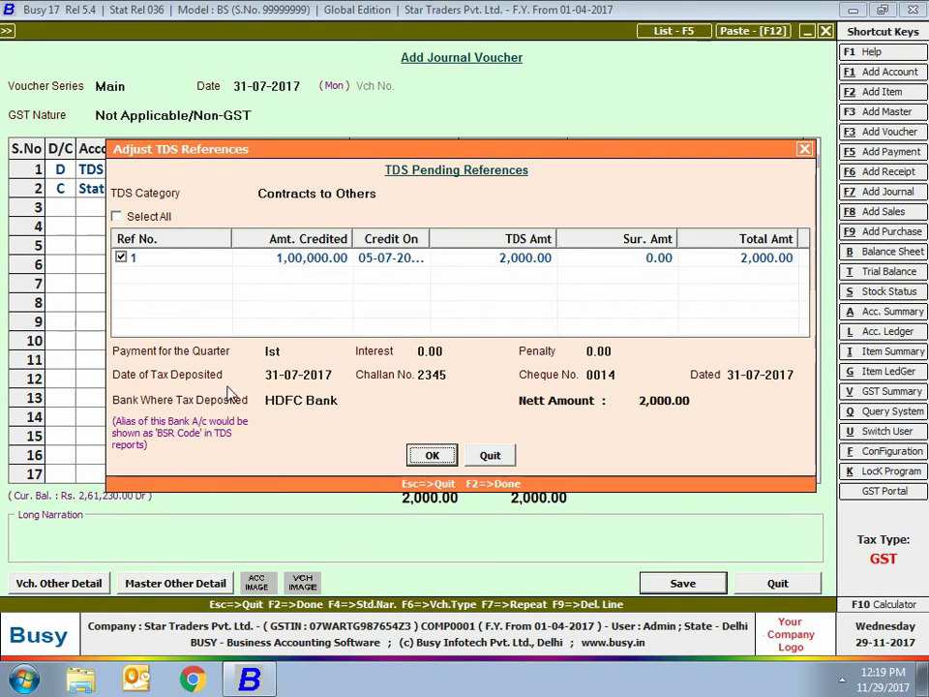
click(95, 443)
click(428, 457)
Save the TDS payment voucher, exit voucher entry, and expand Display > TDS Reports
click(780, 589)
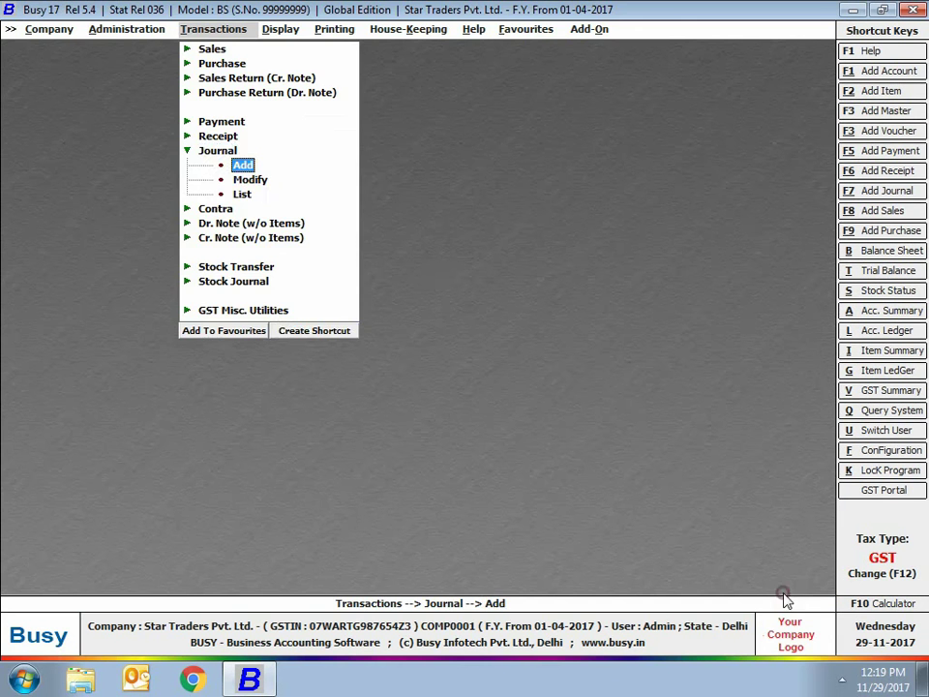
key(Escape)
key(Escape)
click(281, 29)
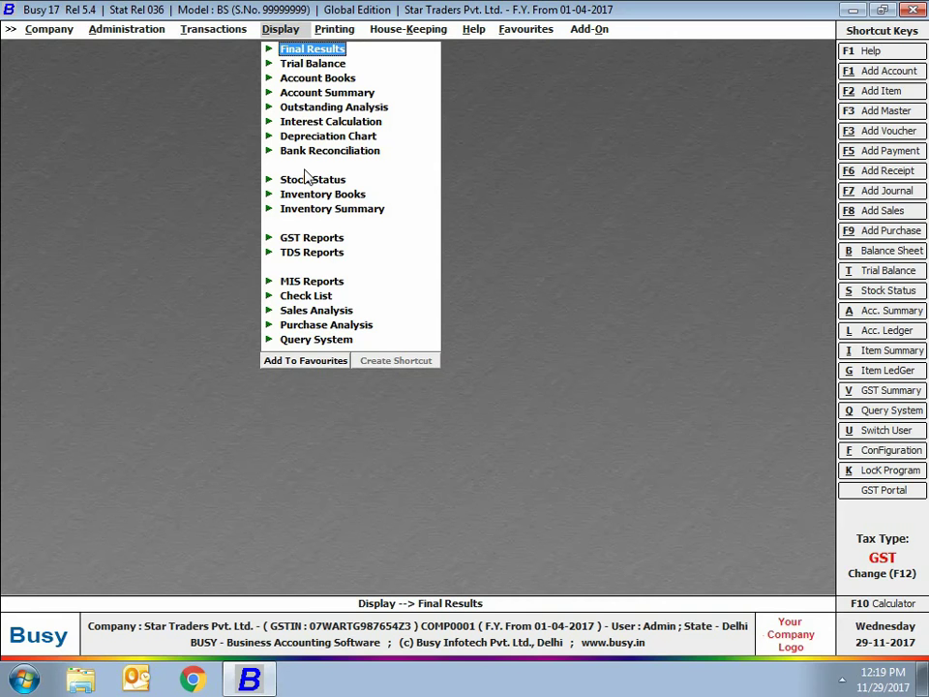
click(312, 254)
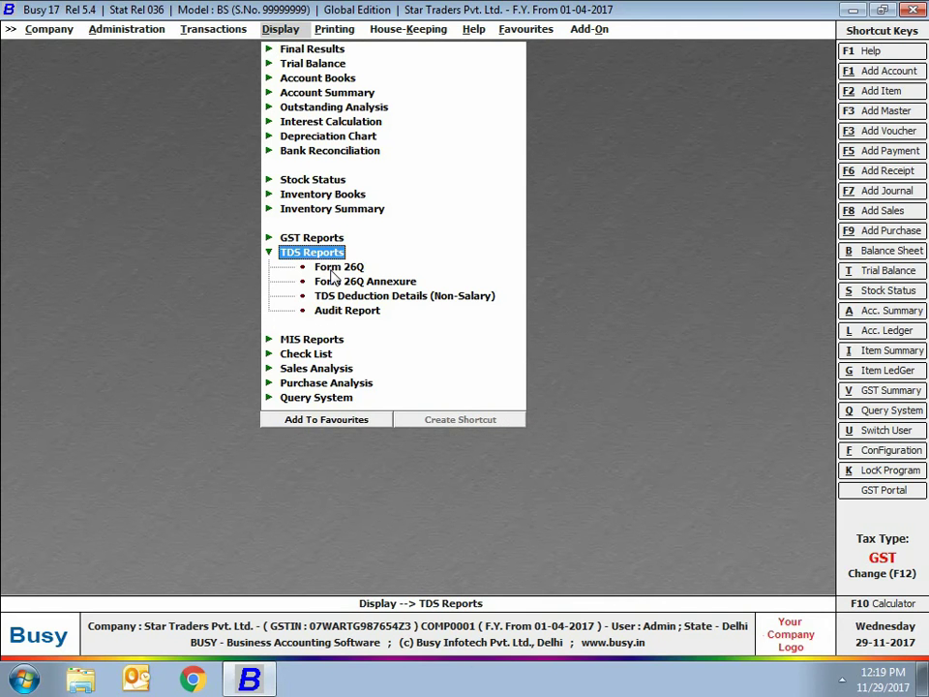
View Form 26Q in F.Y 2013-14 format for quarter Ist, showing challan 2345, then close
click(334, 269)
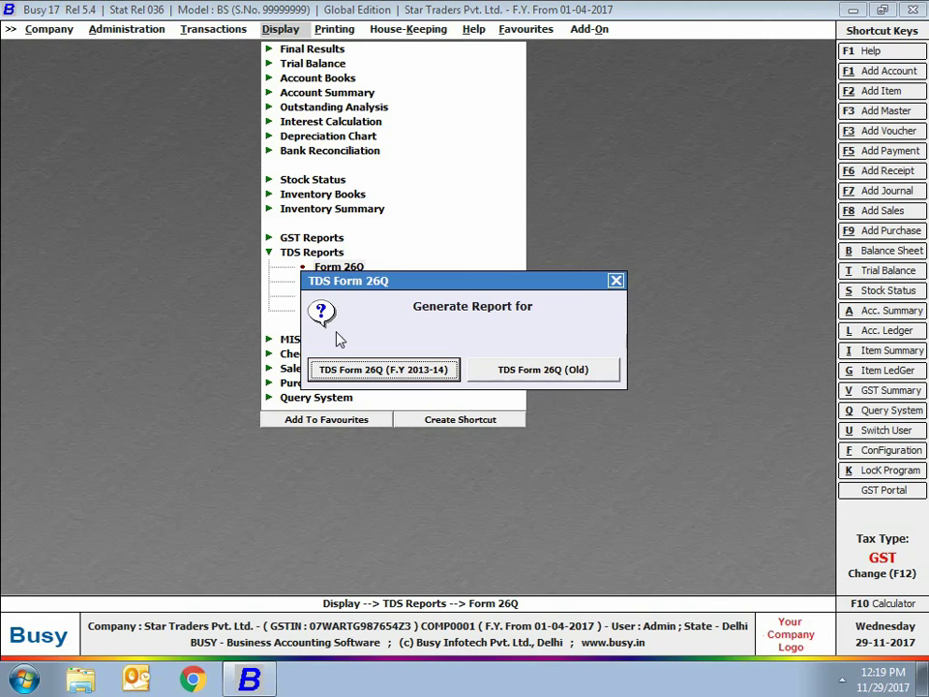
click(399, 373)
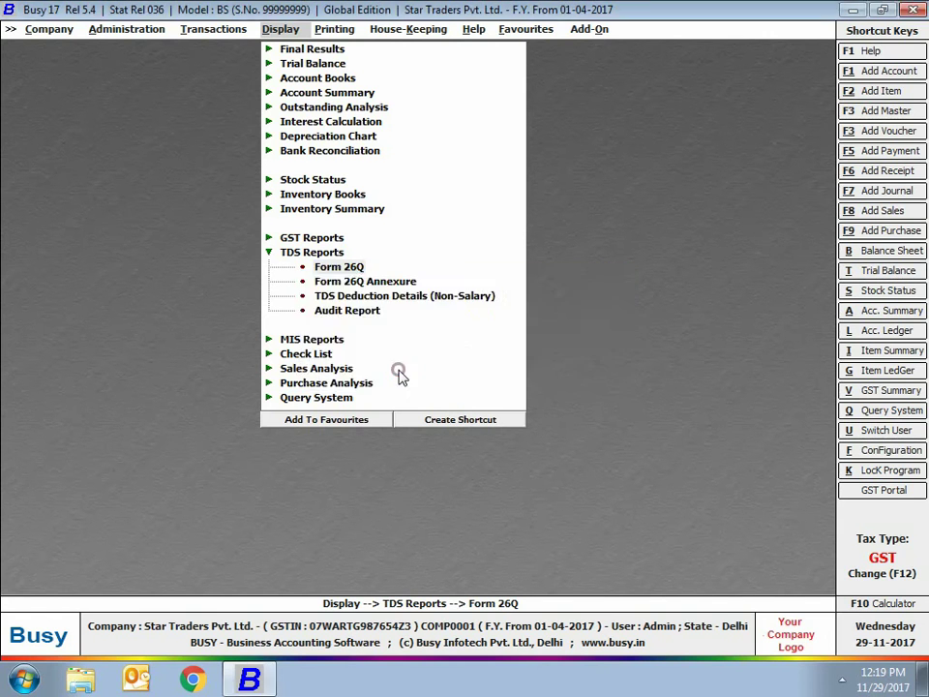
key(Return)
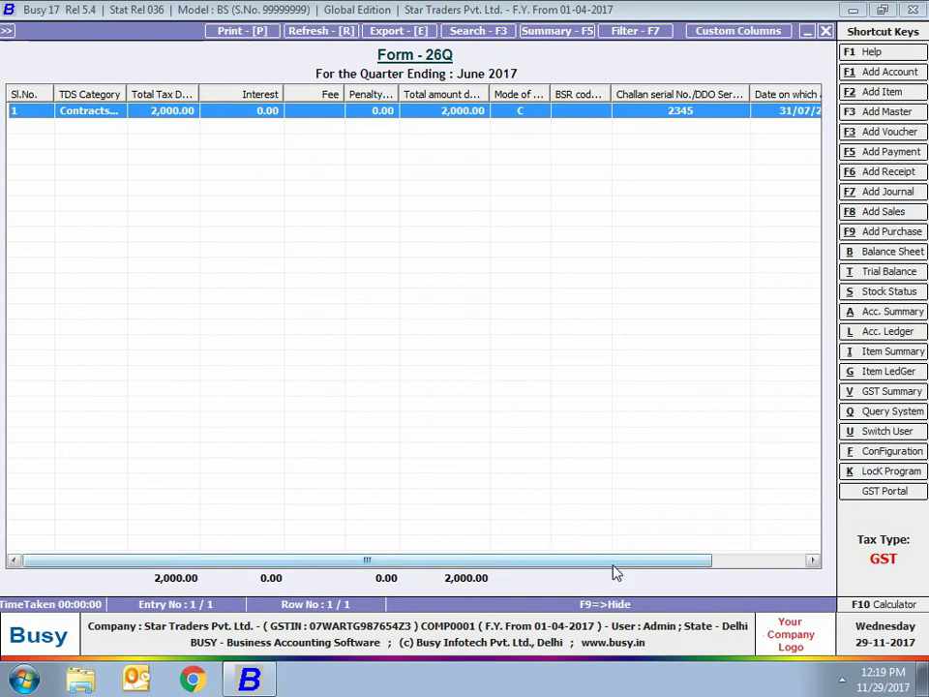
drag(611, 561, 724, 561)
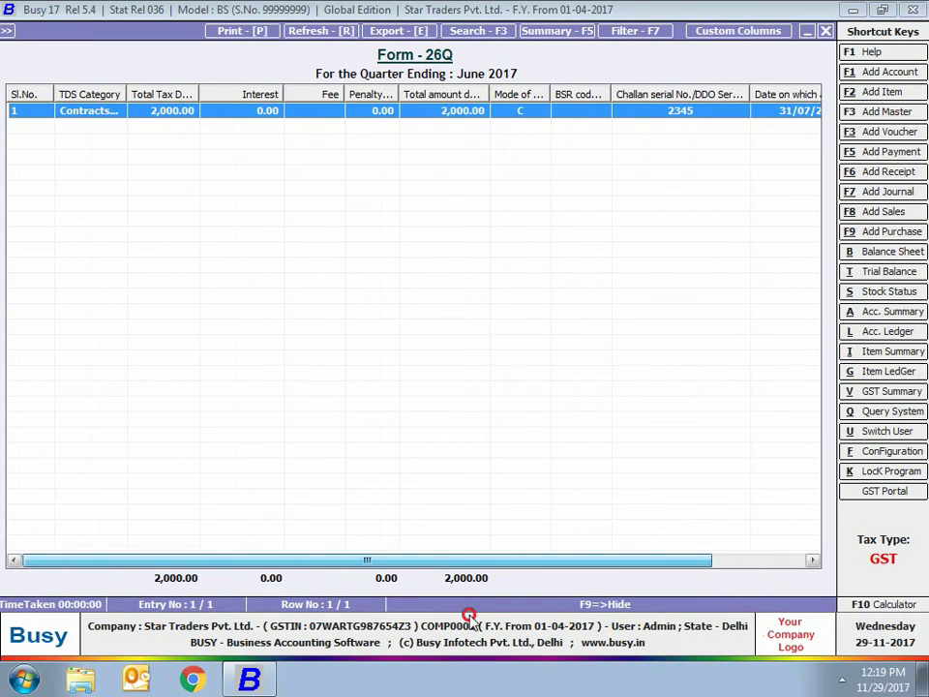
key(Escape)
key(Escape)
key(Escape)
key(Escape)
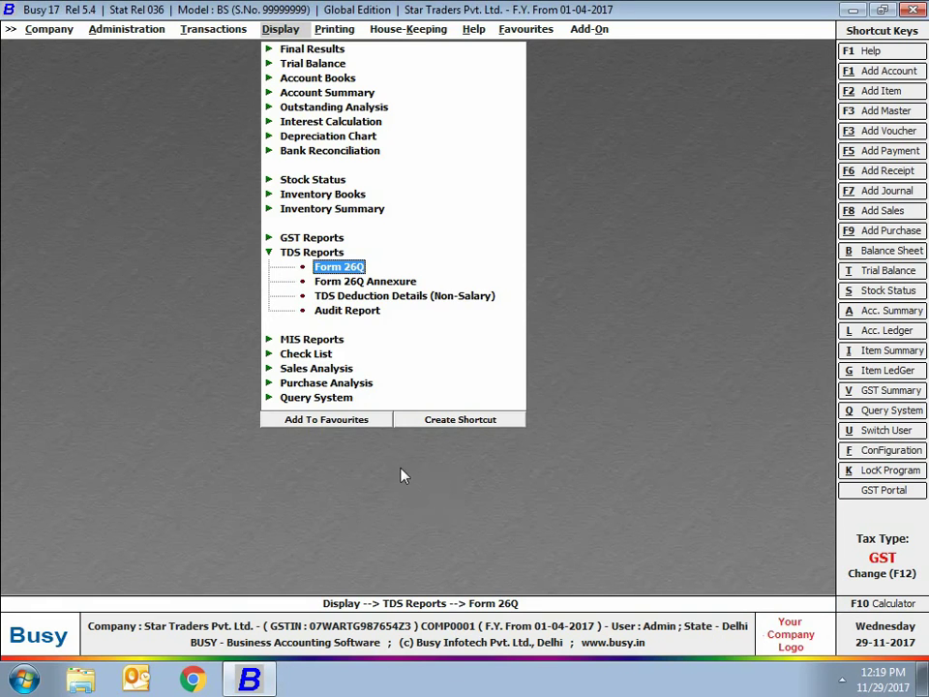
Open the Form 26Q Annexure (F.Y 2013-14 format) for Contracts to Others, quarter Ist
click(384, 281)
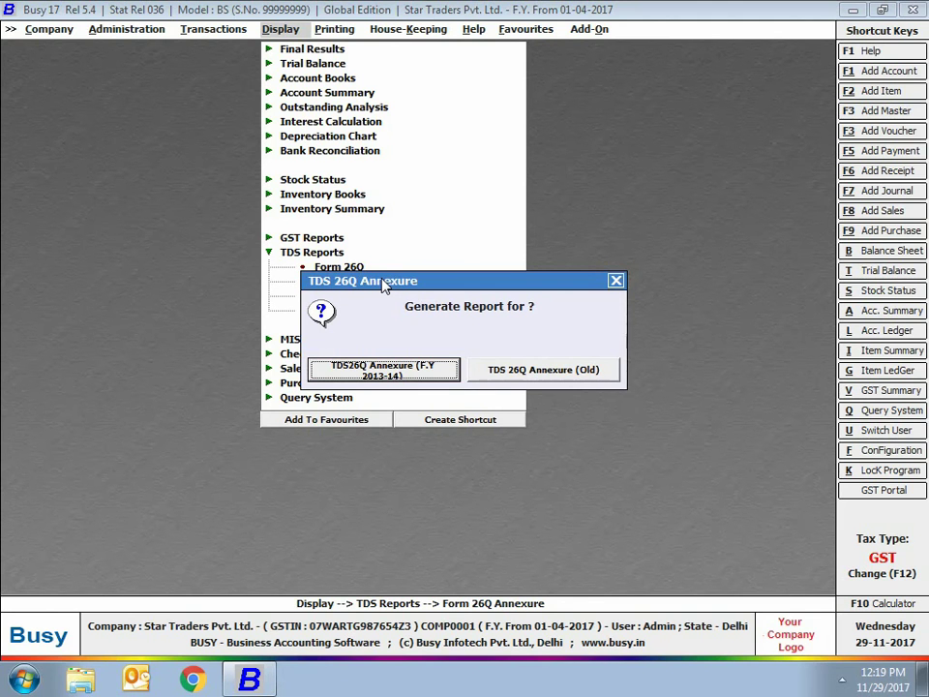
click(384, 369)
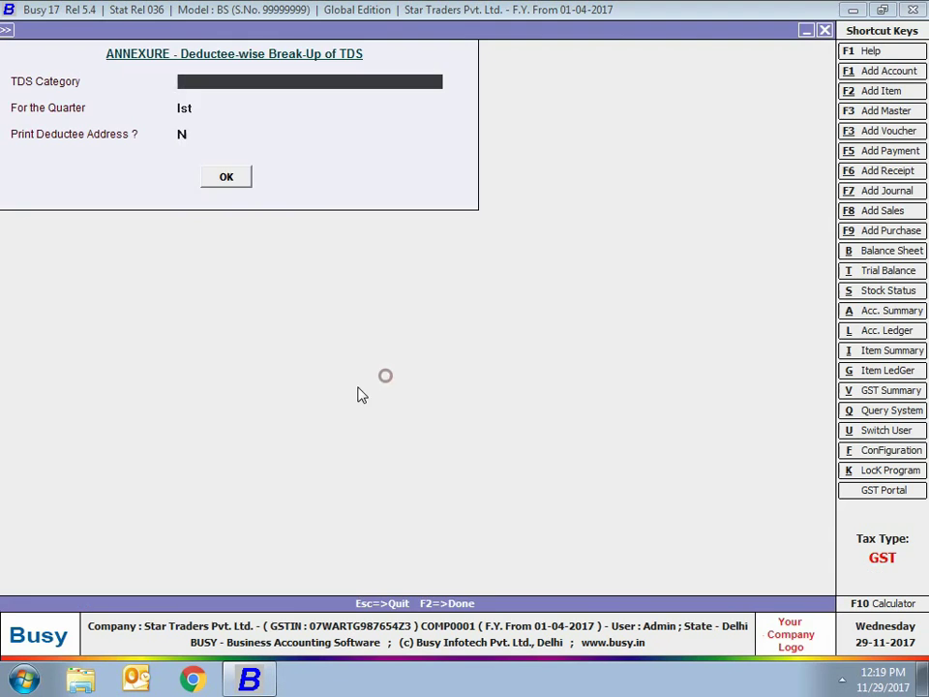
text(com)
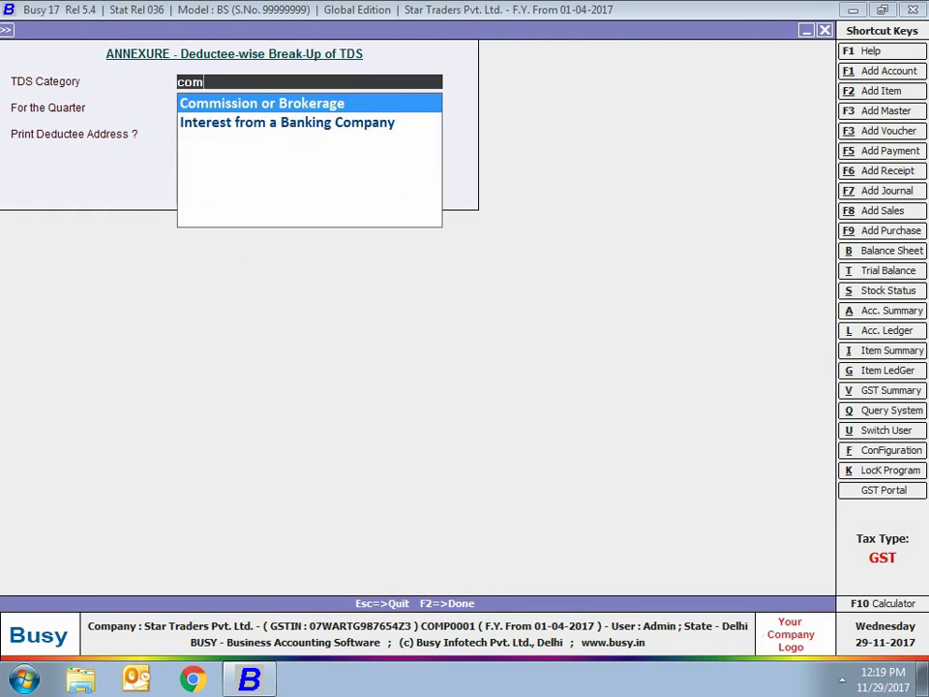
key(BackSpace)
key(Down)
key(Down)
key(Return)
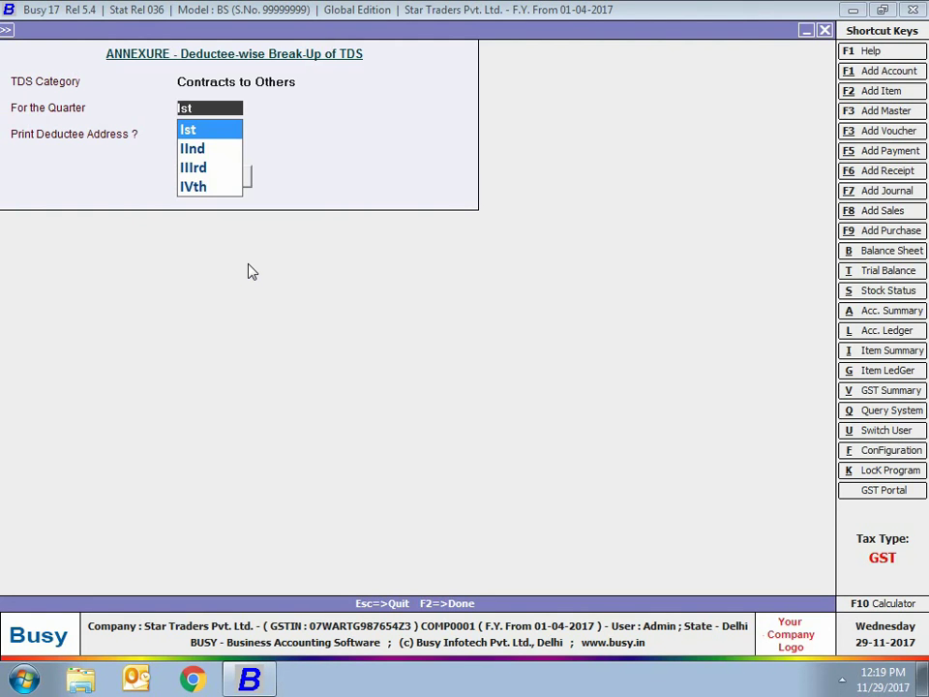
key(Return)
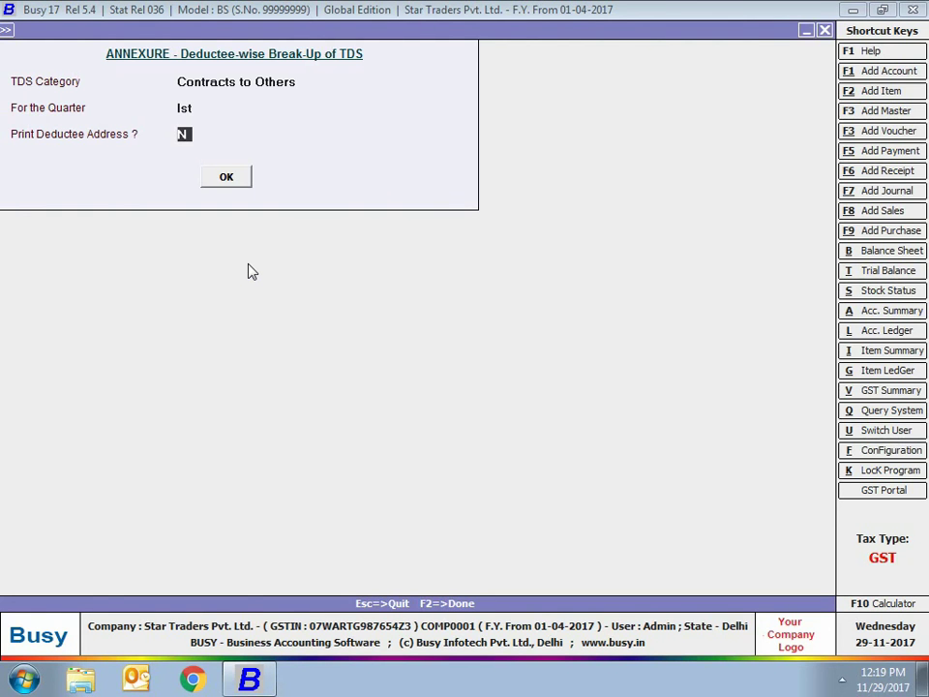
key(Return)
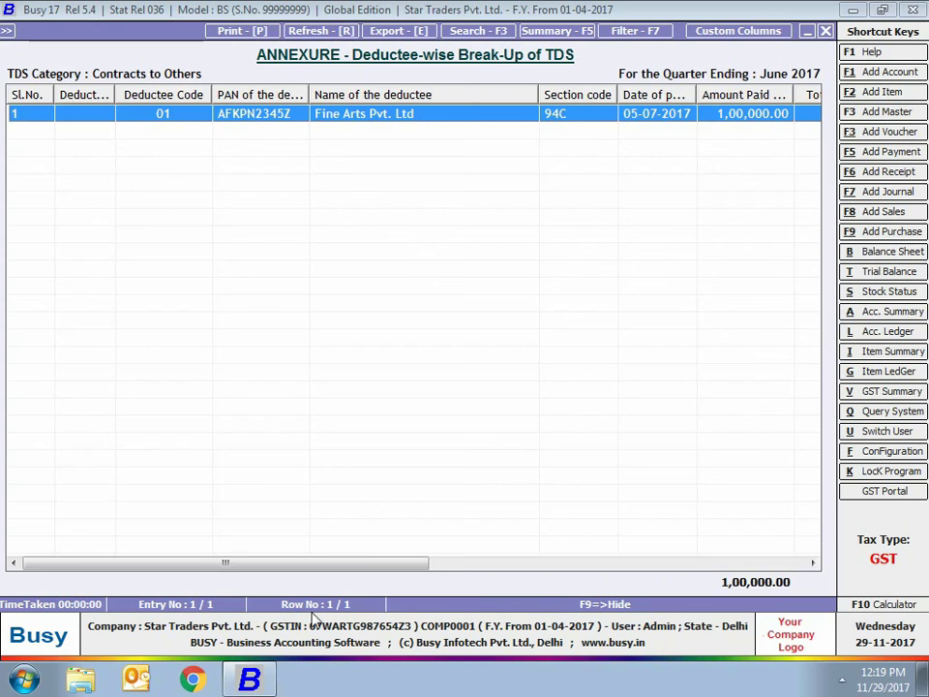
Scroll through Fine Arts' 2,000 TDS at 2%, close the annexure, then choose TDS Deduction Details (Non-Salary)
drag(363, 563, 730, 554)
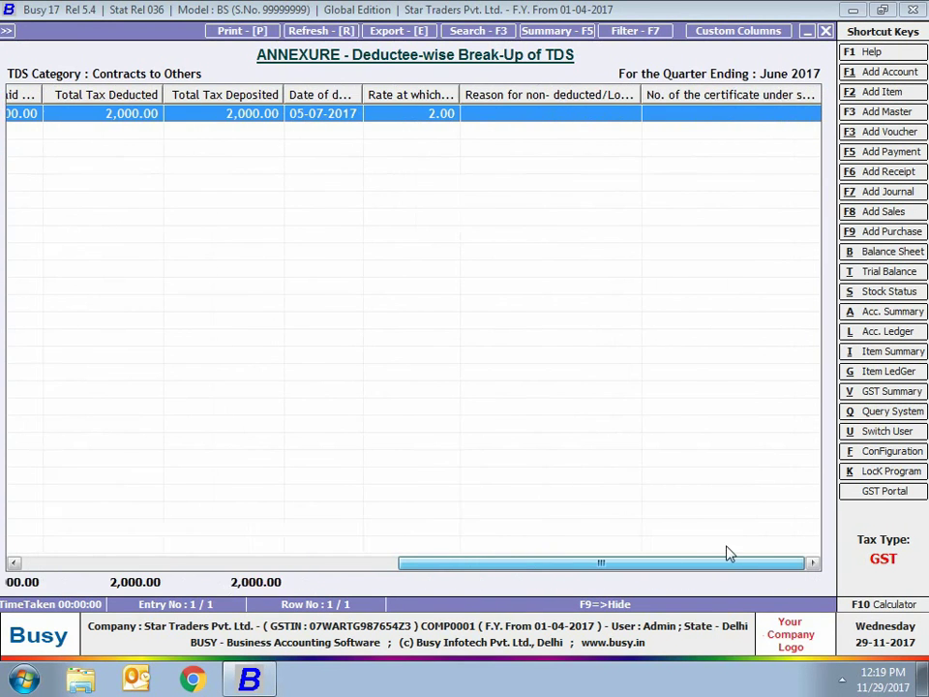
drag(817, 550, 238, 579)
key(Escape)
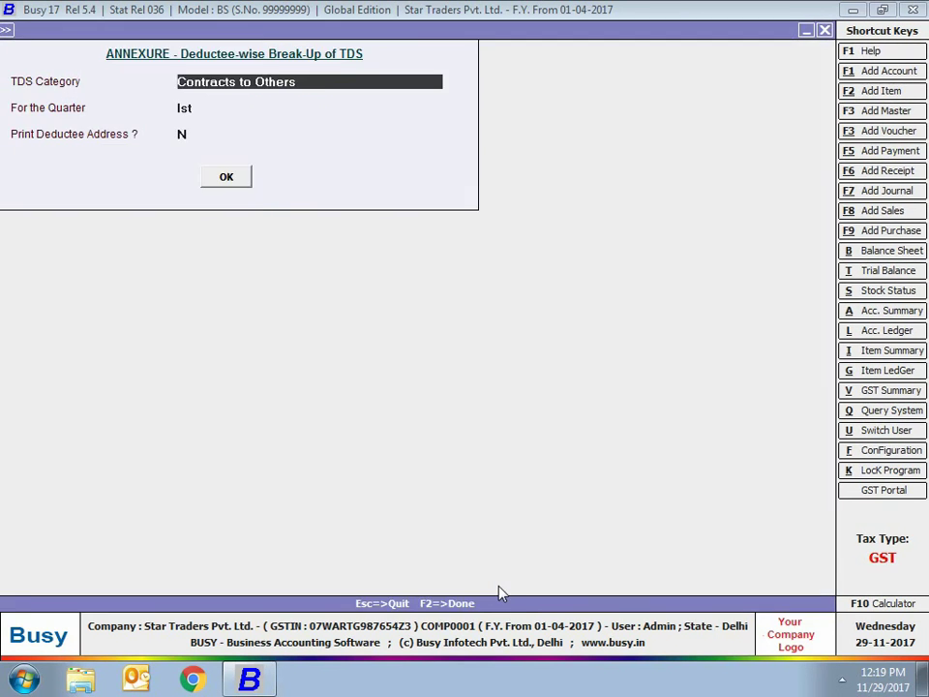
key(Escape)
key(Escape)
click(441, 300)
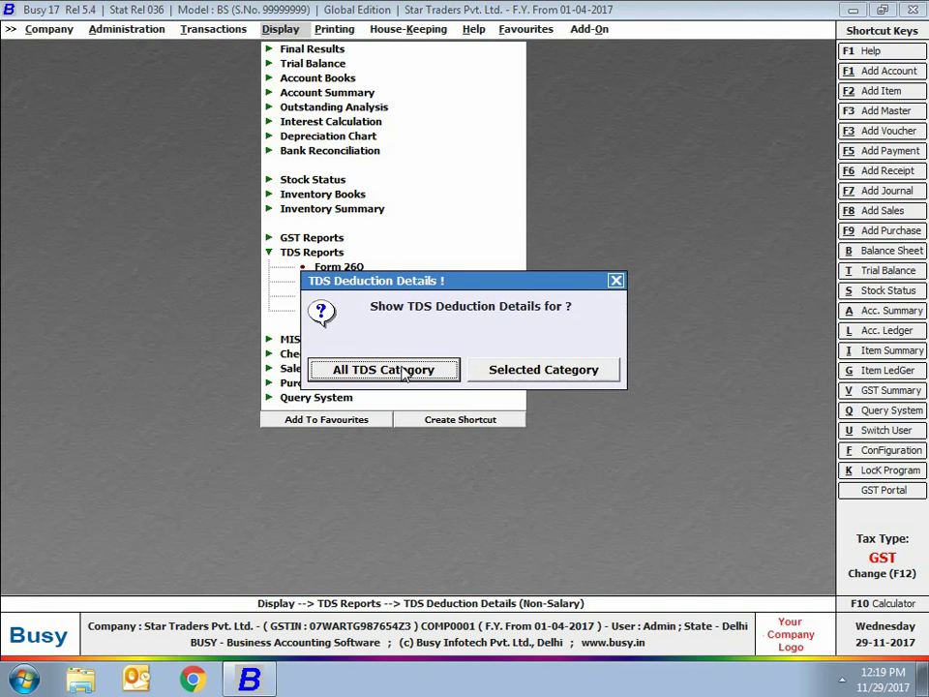
View TDS deduction details for All TDS Categories and All References, showing Fine Arts' 2,000.00, then close
click(405, 372)
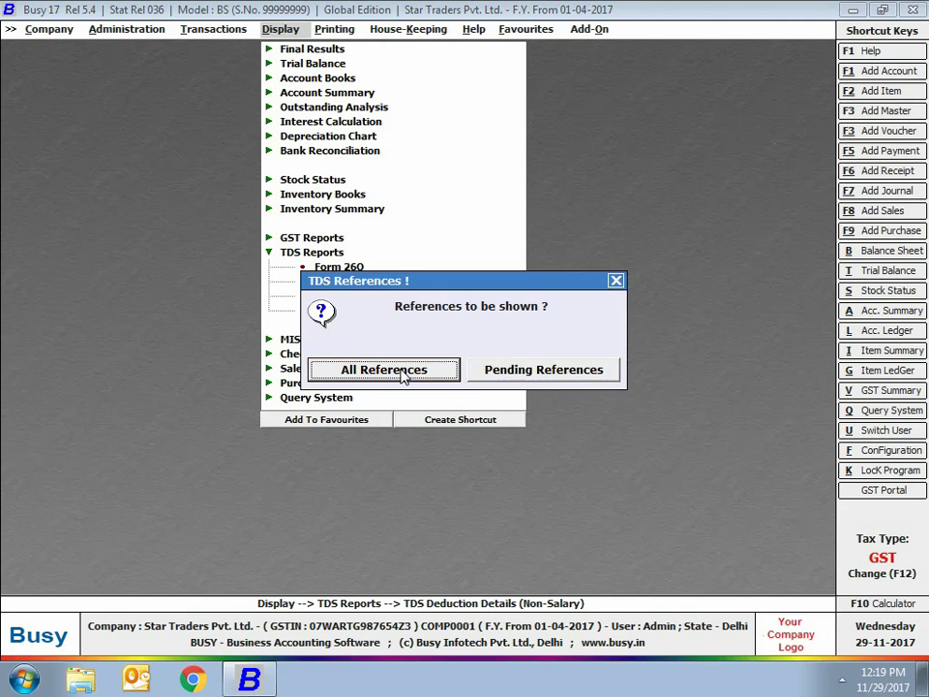
click(404, 374)
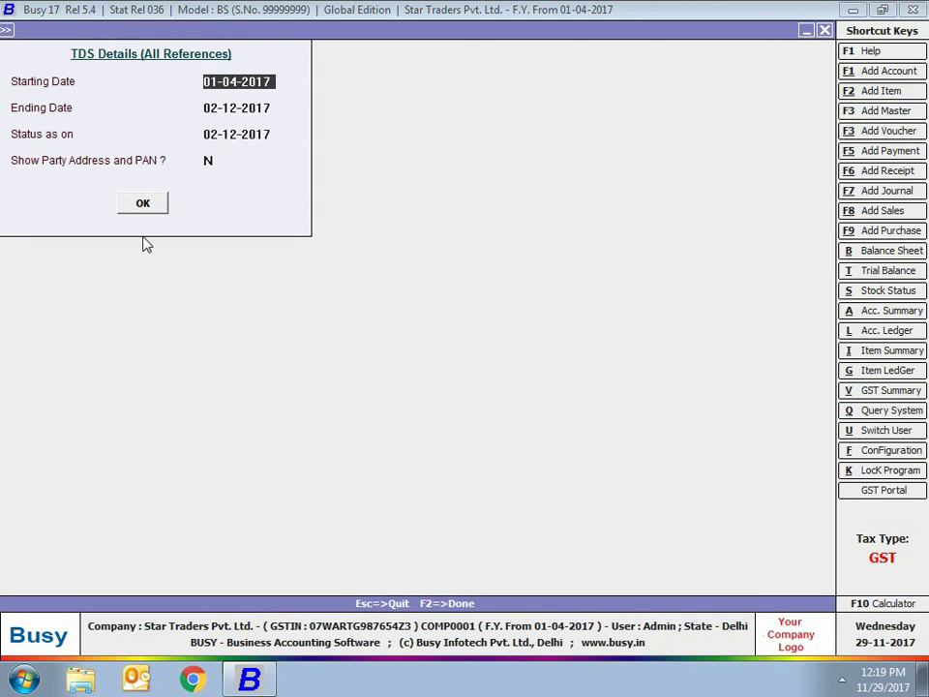
click(126, 208)
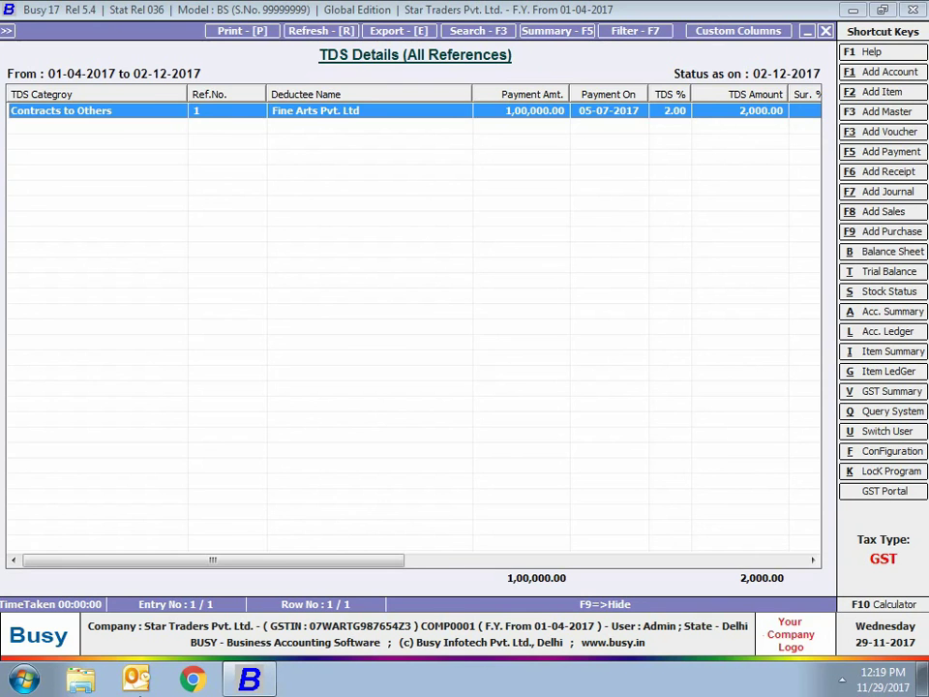
drag(357, 564, 809, 543)
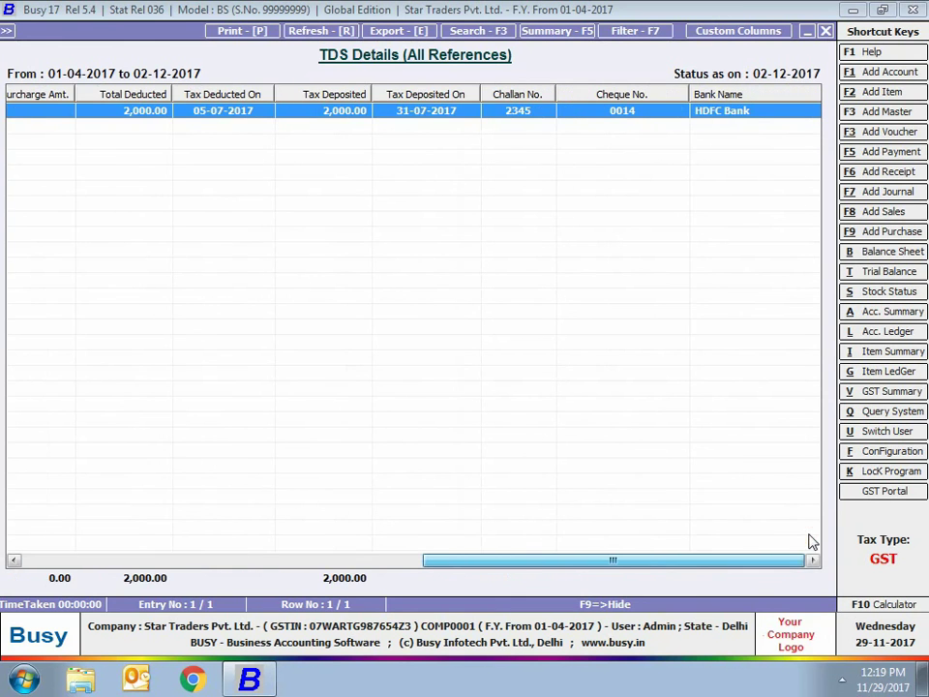
key(Escape)
key(Escape)
key(Escape)
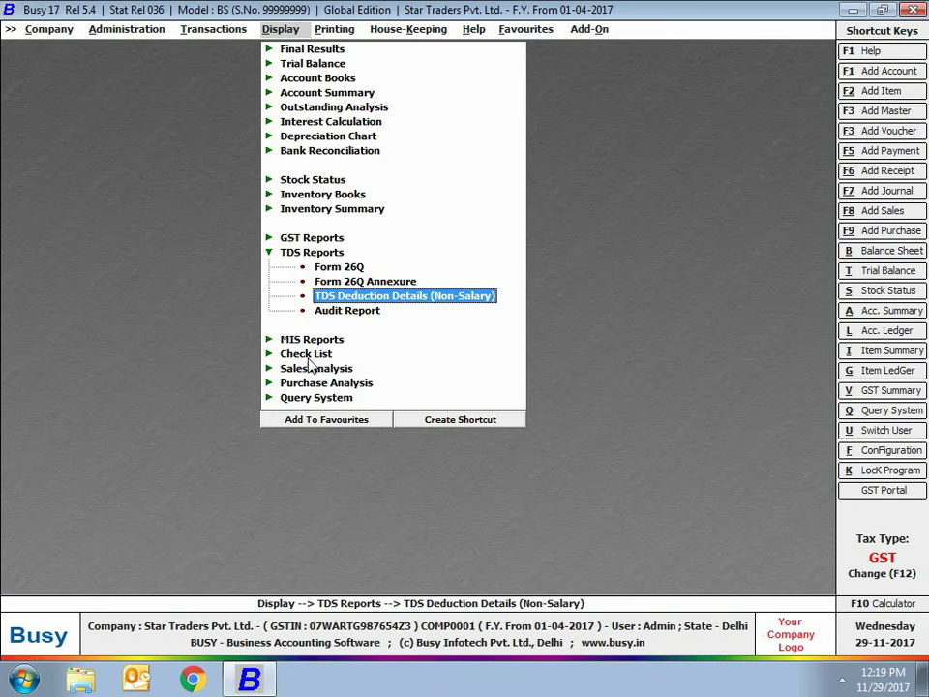
Run the TDS Audit Report for all deductees, check Fine Arts' 98,000 credit with 2,000 TDS, then close it
click(329, 311)
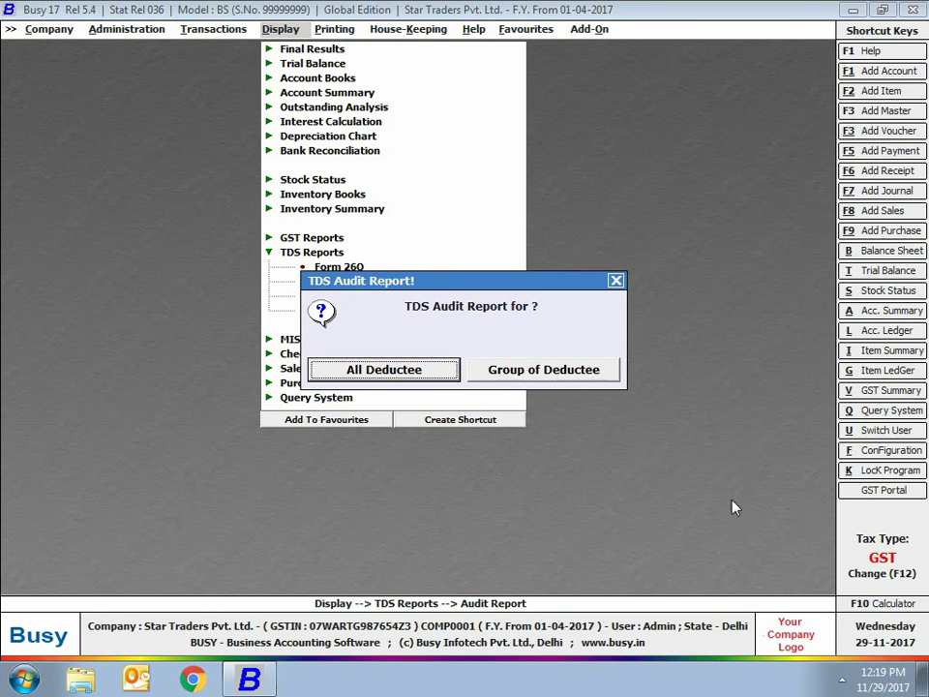
click(424, 372)
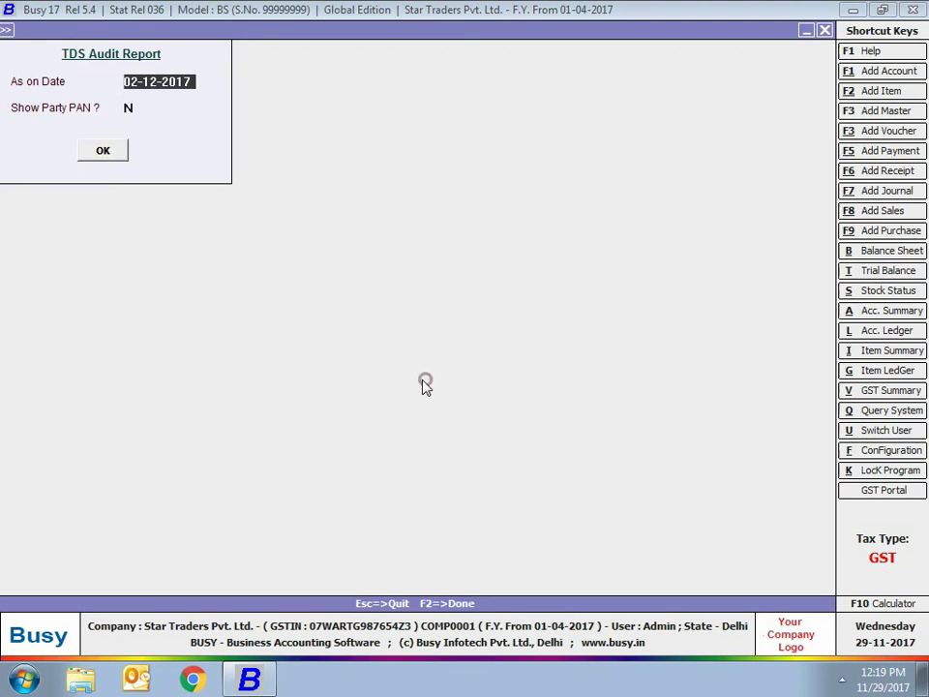
click(100, 151)
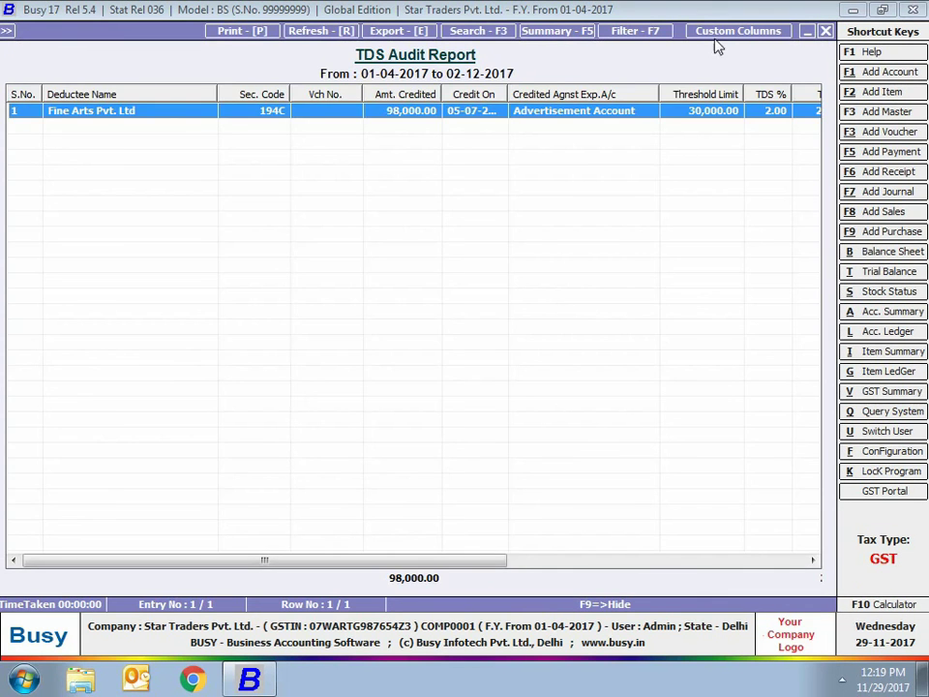
drag(492, 564, 790, 565)
drag(386, 561, 282, 560)
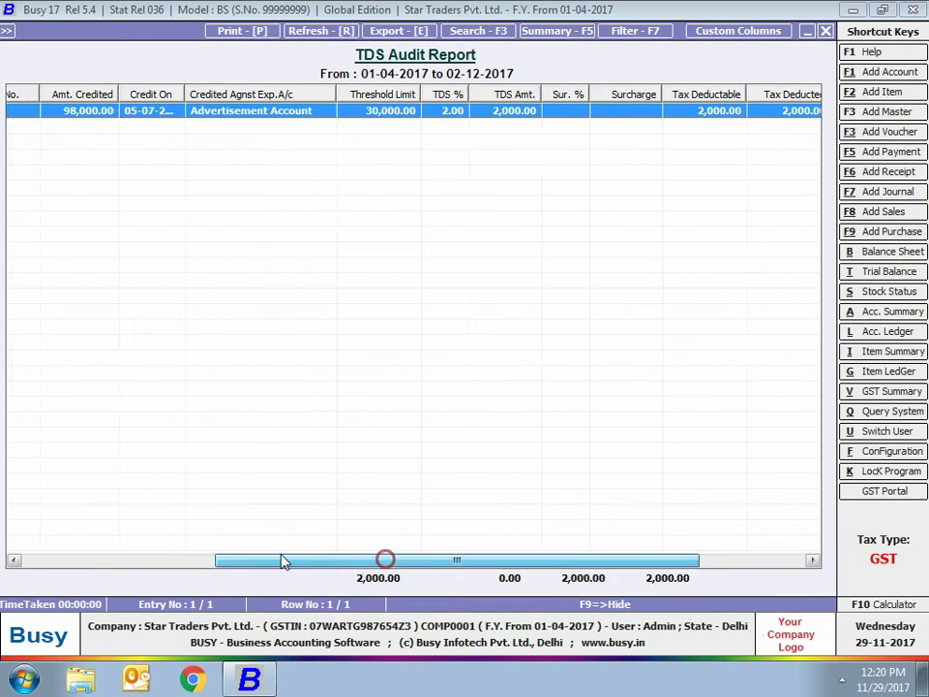
key(Escape)
key(Escape)
key(Escape)
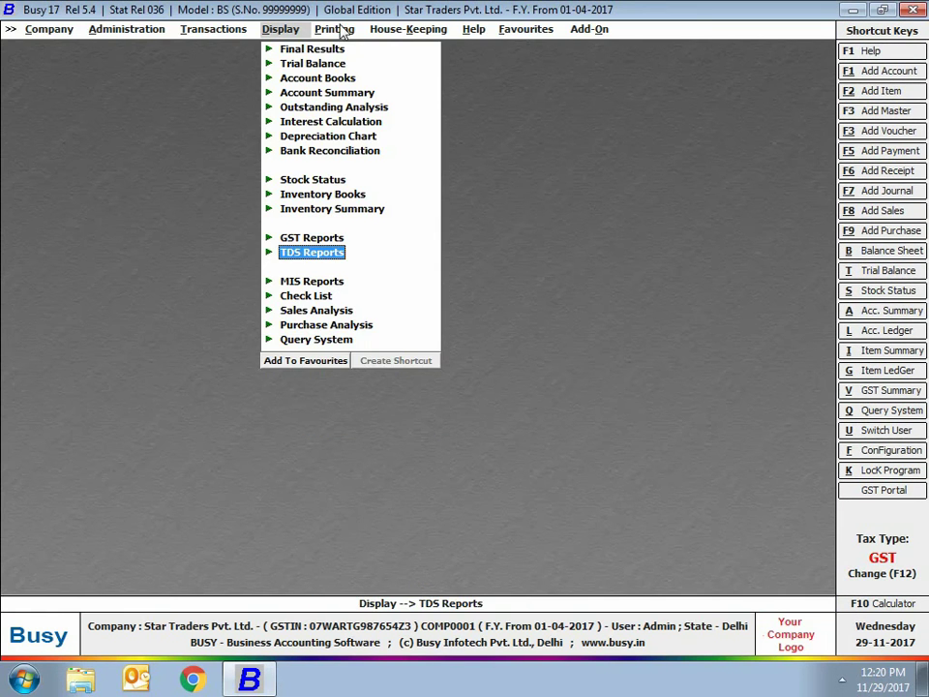
Generate the non-salary eTDS return using the TDS eReturn (F.Y 2013-14) format
click(334, 29)
click(344, 253)
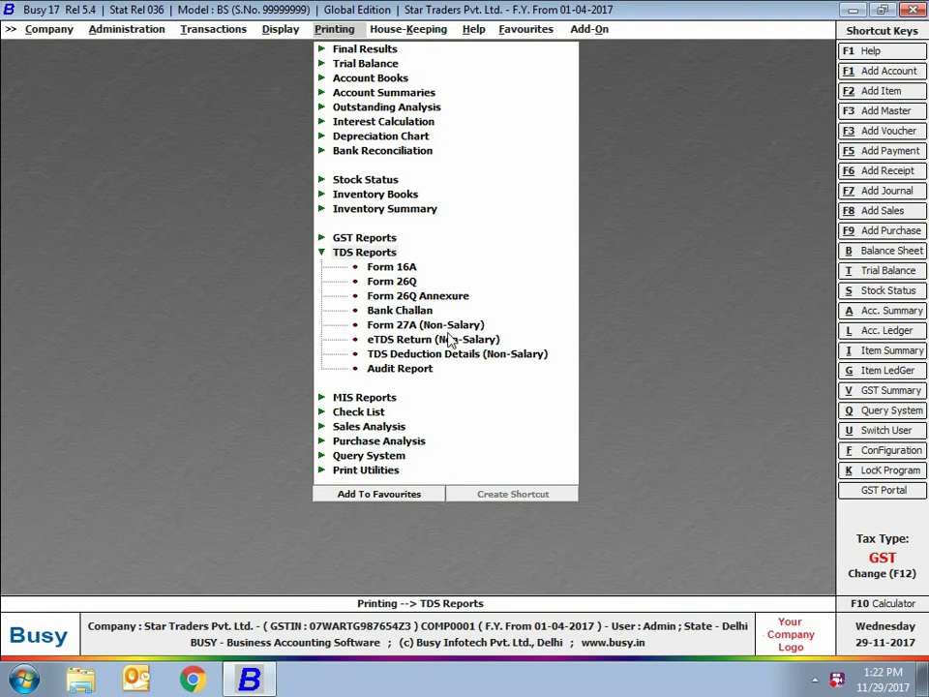
click(423, 338)
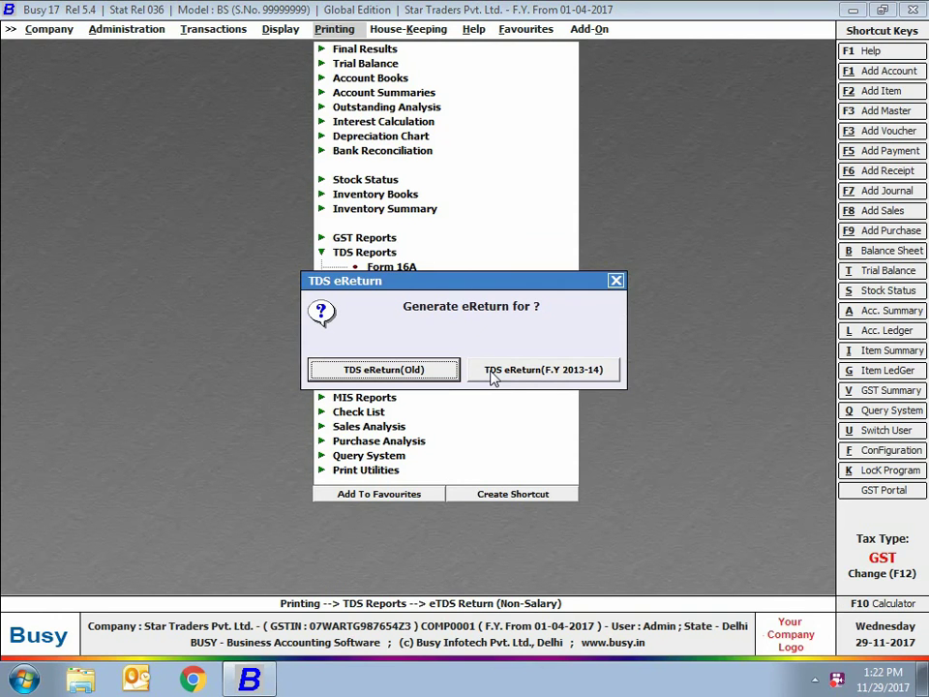
click(495, 373)
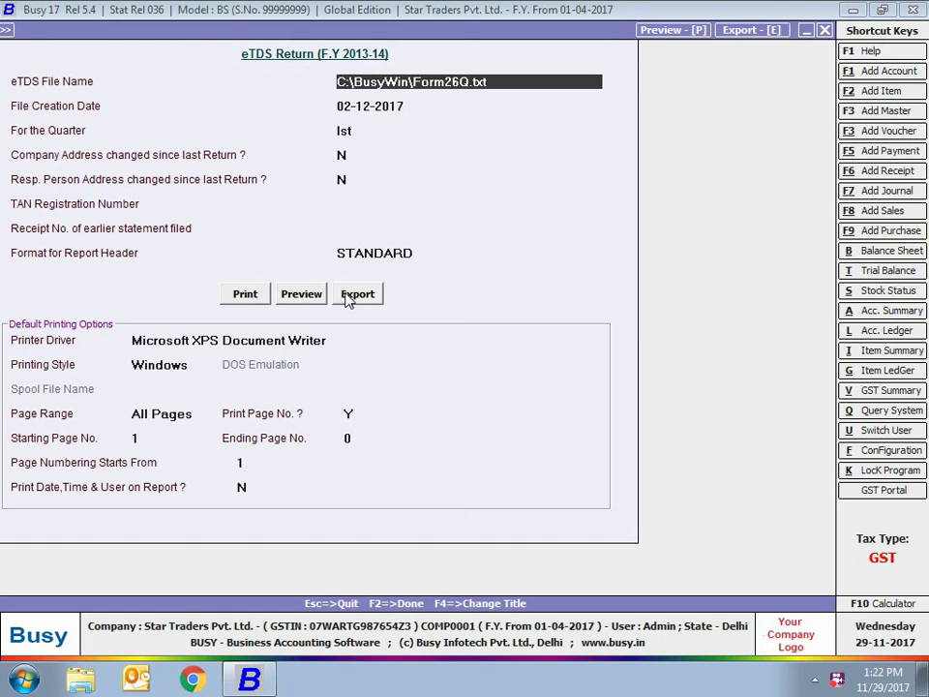
Export the eTDS return to C:\BusyWin\Form26Q.txt without opening the exported file
click(348, 295)
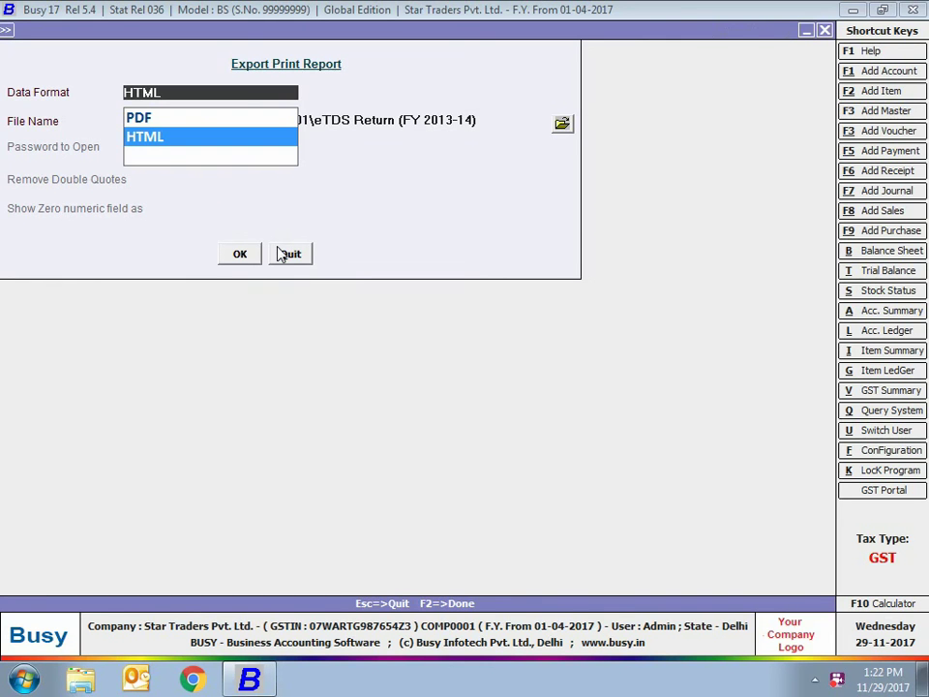
click(243, 252)
click(244, 252)
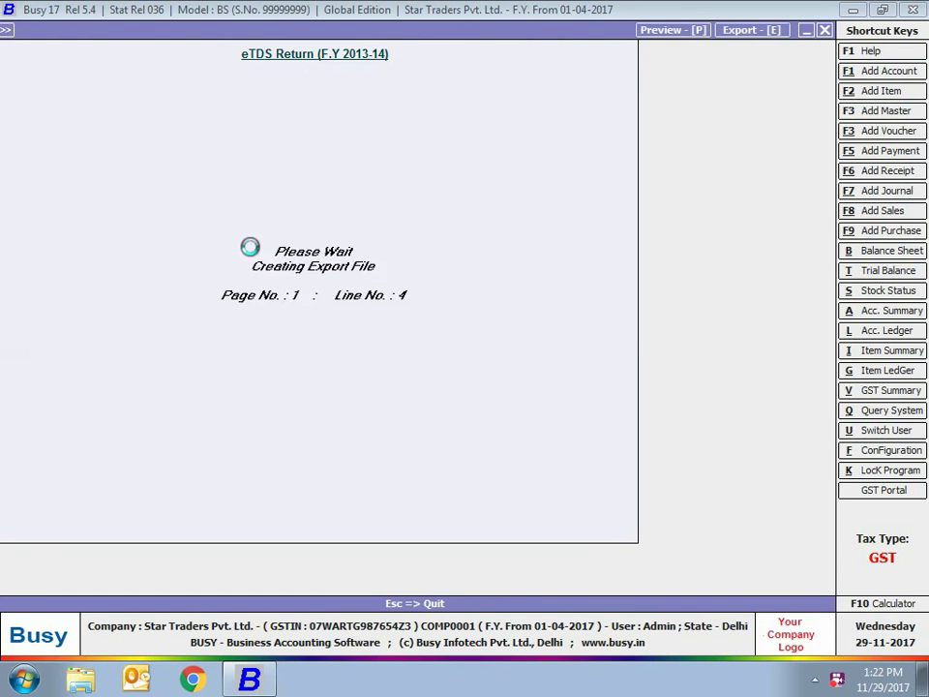
key(Escape)
key(Escape)
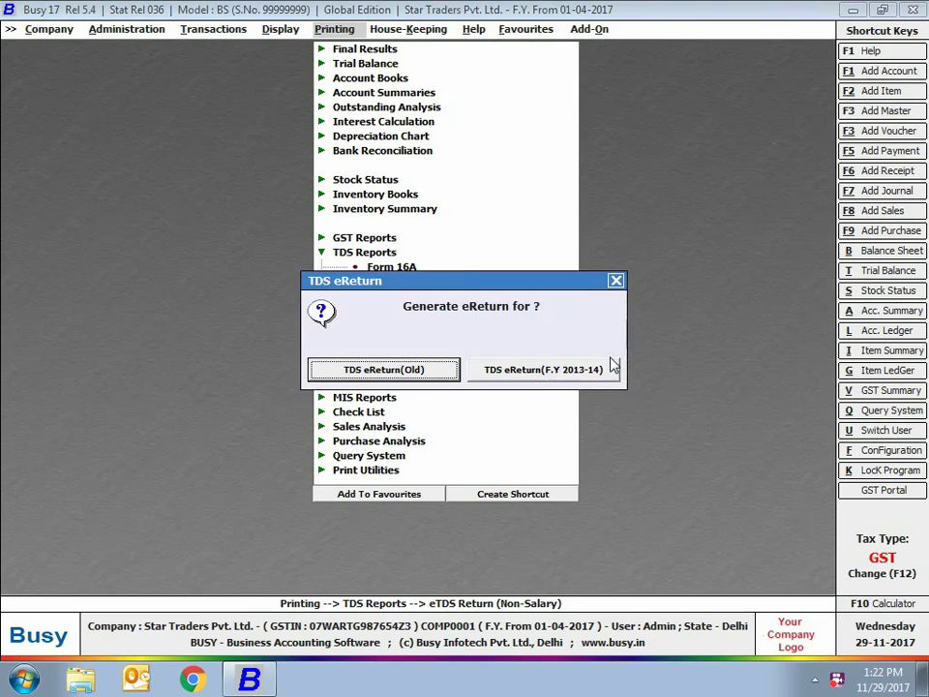
key(Escape)
key(super+e)
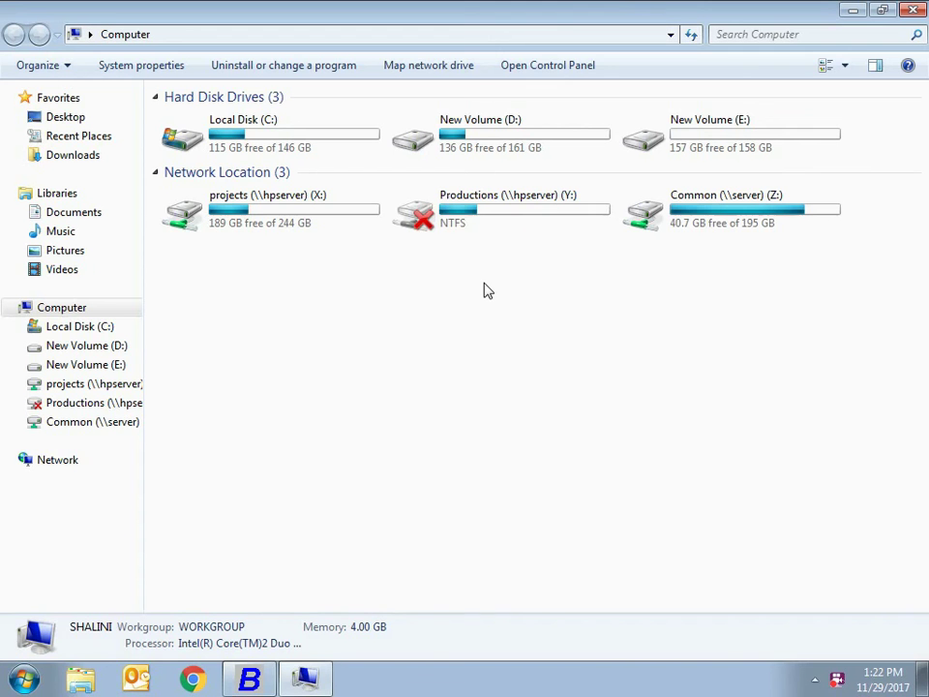
Find and select Form26Q in C:\BusyWin, then return to BUSY and collapse the TDS reports list
double_click(244, 133)
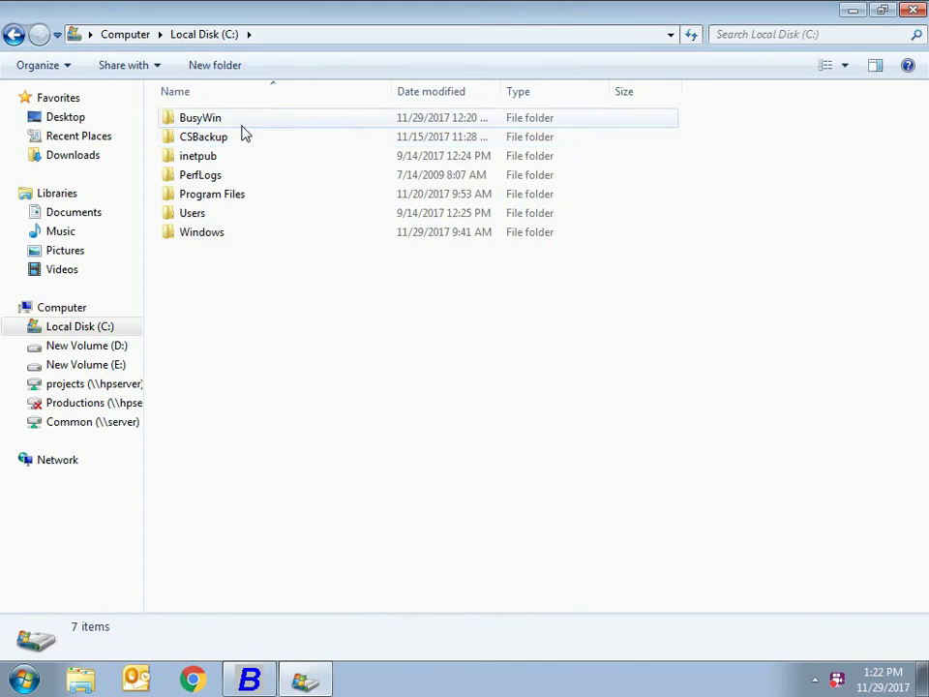
double_click(240, 123)
scroll(379, 579, down, 4)
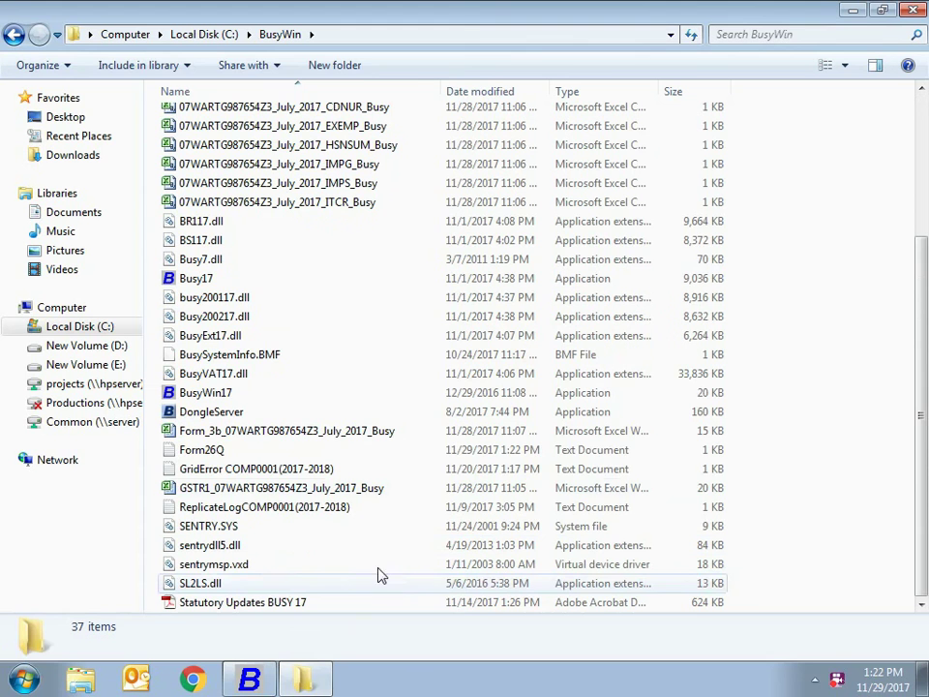
click(221, 453)
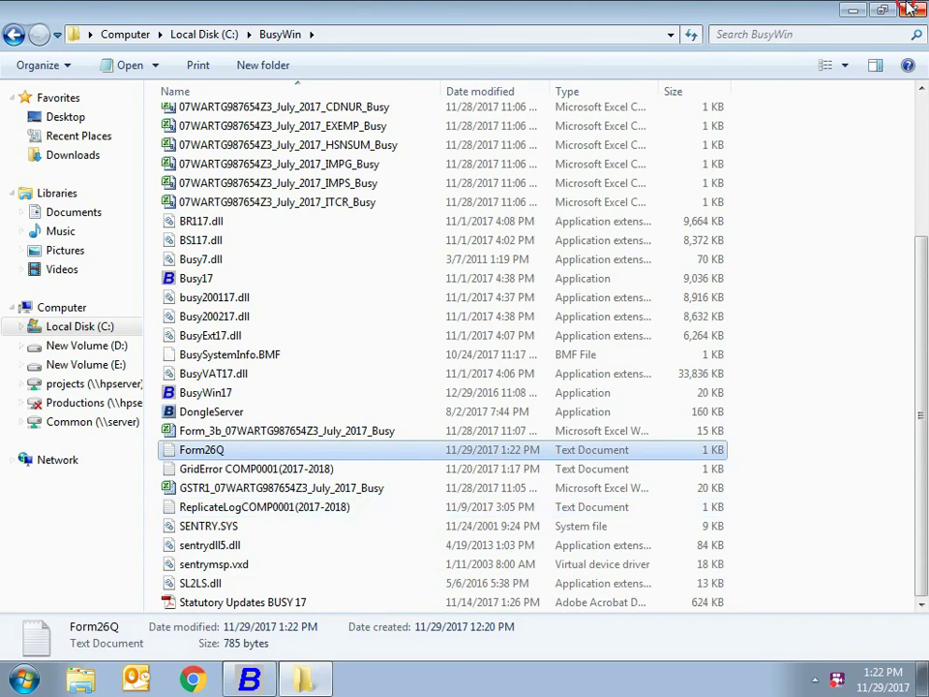
key(alt+Tab)
key(Escape)
key(Escape)
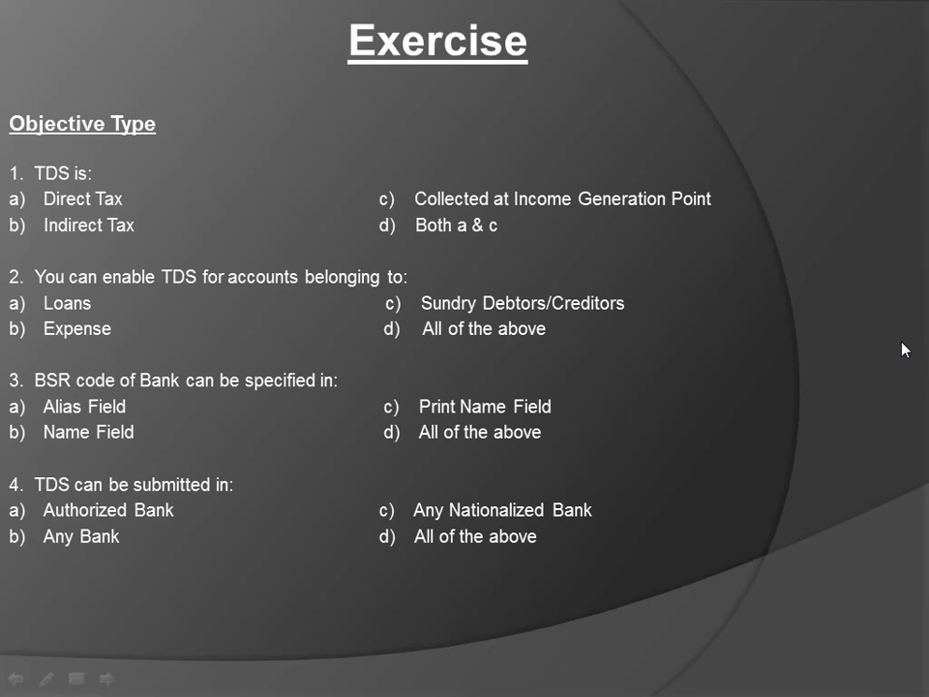
Advance from the Exercise questions to the Answers slide (1. d, 2. d, 3. a, 4. a)
key(Right)
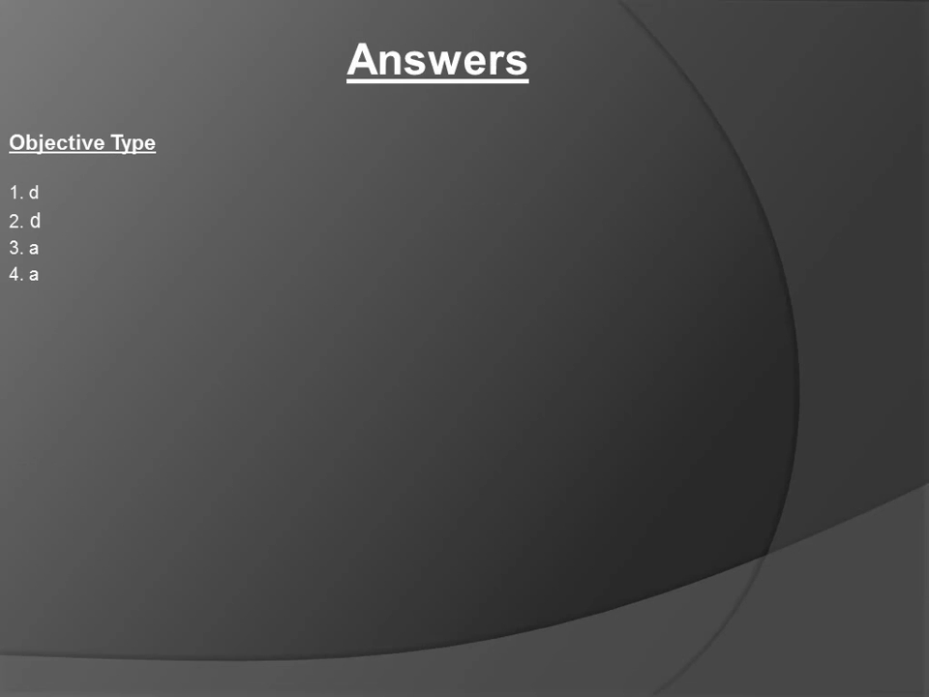